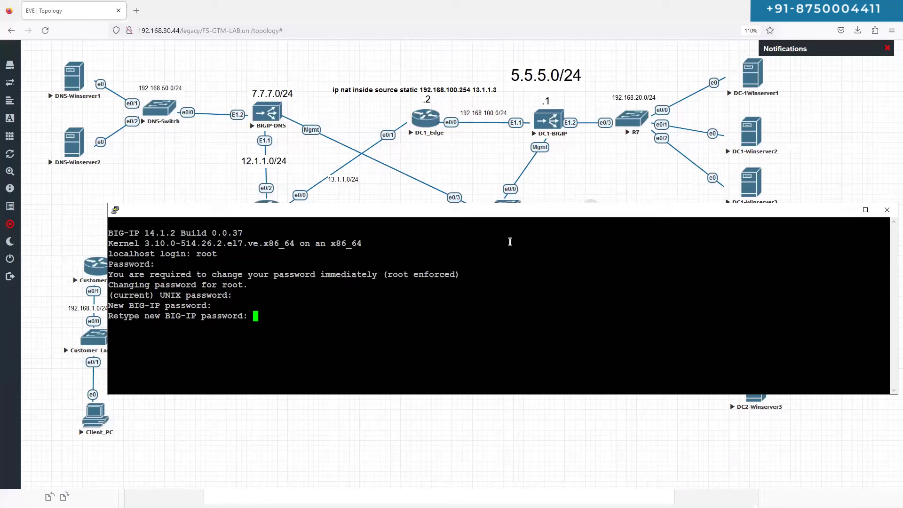
- Confirm the retyped new root password and get back to the BIG-IP shell prompt
key(Return)
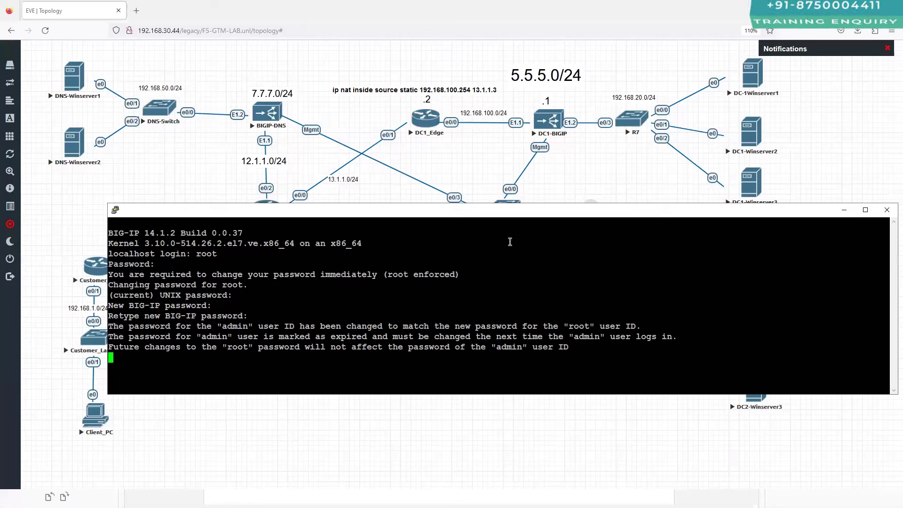
key(Return)
key(Return)
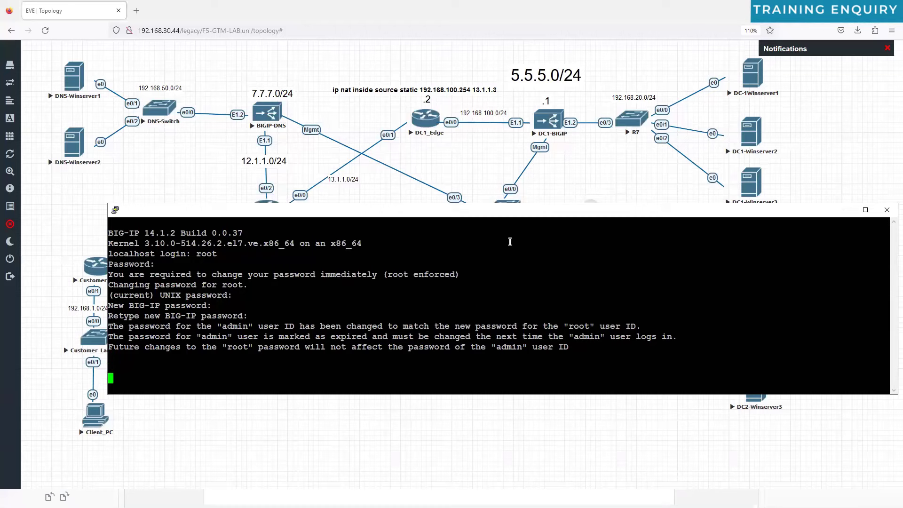
key(Return)
key(Return)
key(Return)
key(Return)
key(Return)
- In tmsh, run 'list sys management-ip' and select the address 192.168.30.250
text(tmsh)
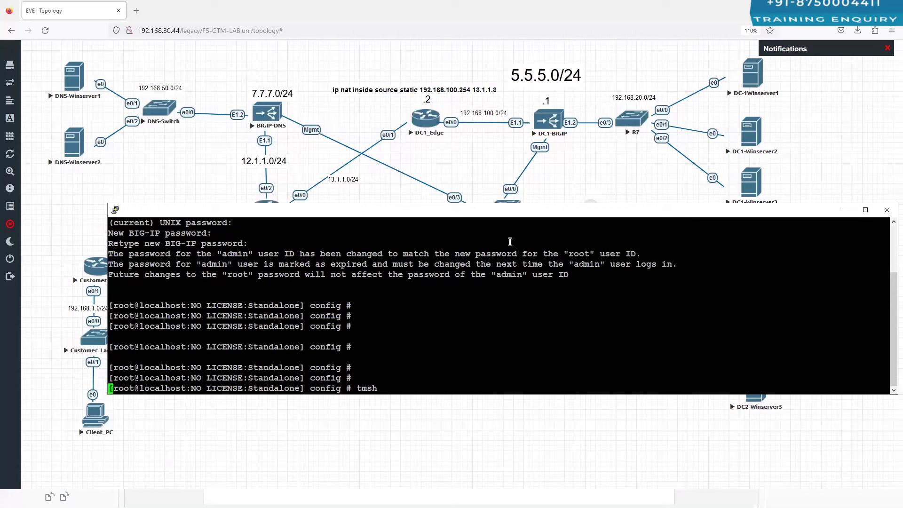
key(Return)
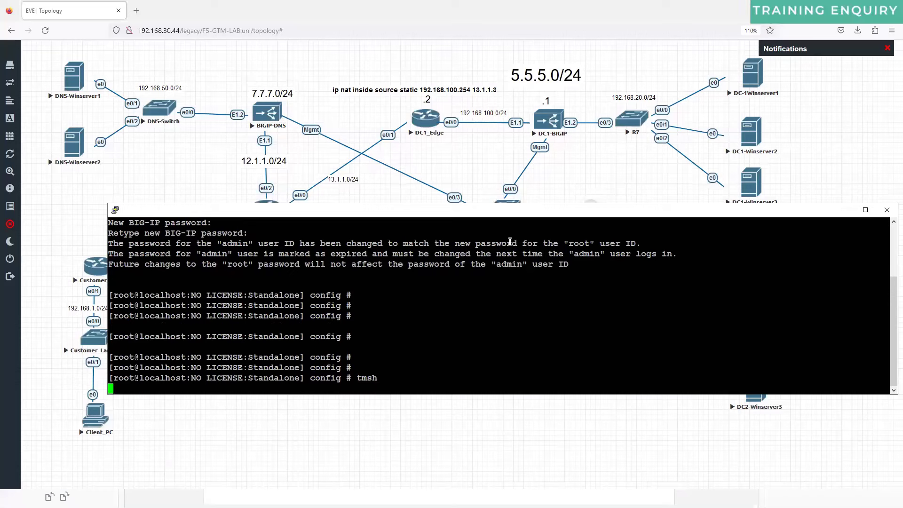
key(Return)
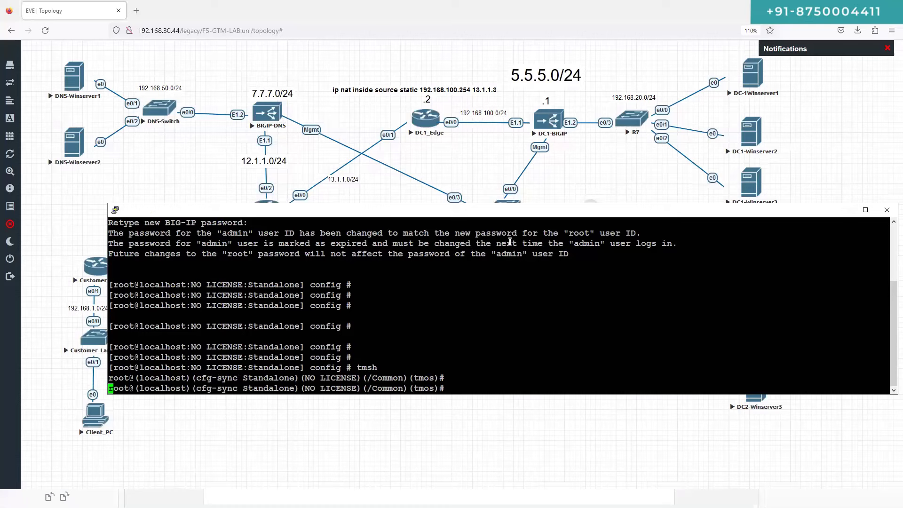
text(list sys man)
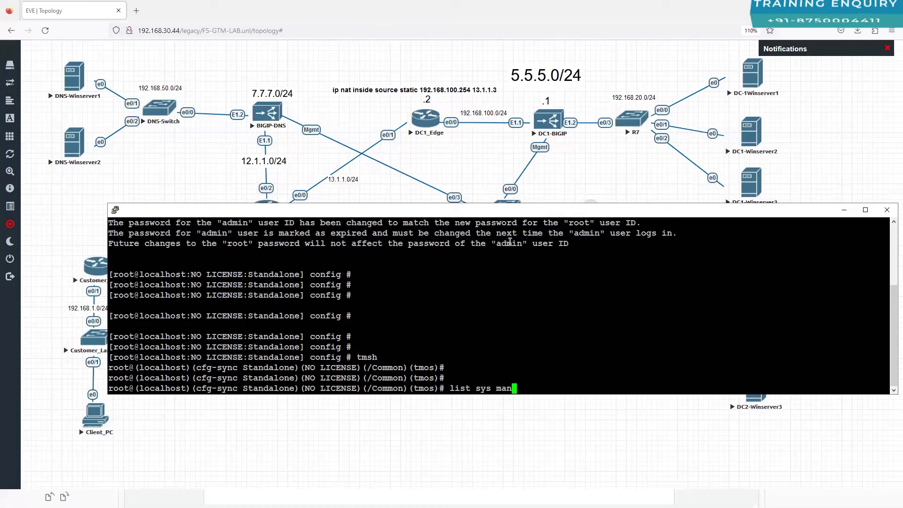
key(Tab)
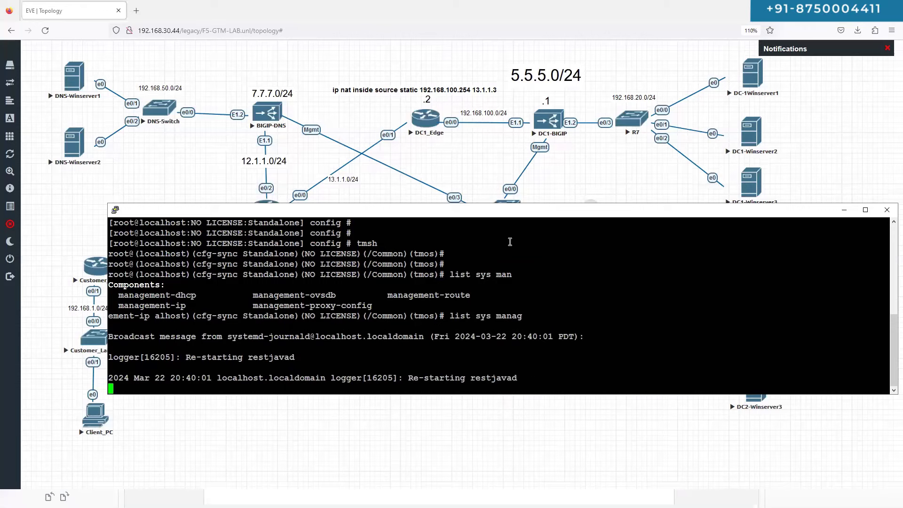
key(Return)
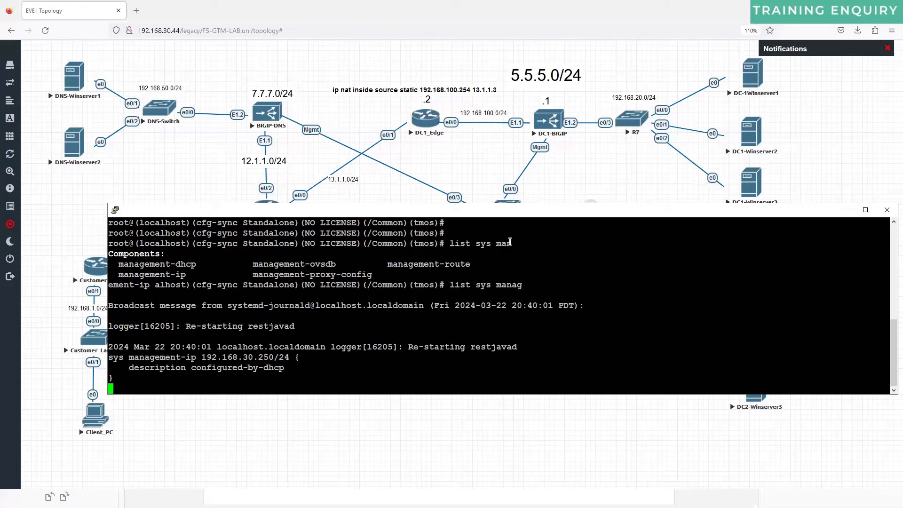
key(Return)
key(Return)
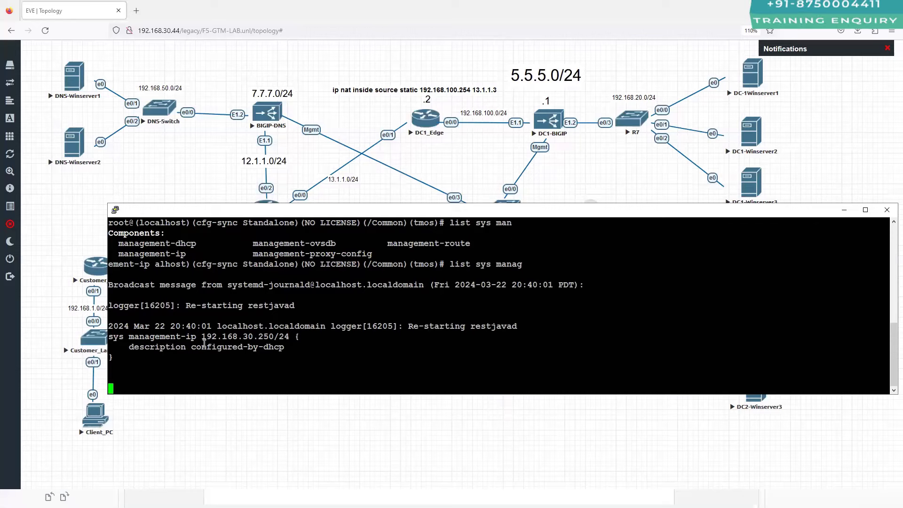
drag(201, 336, 273, 336)
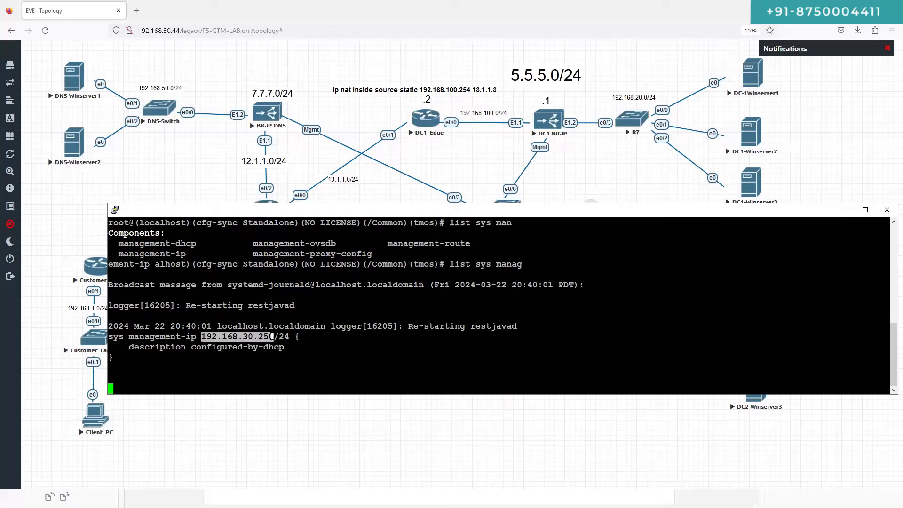
click(135, 10)
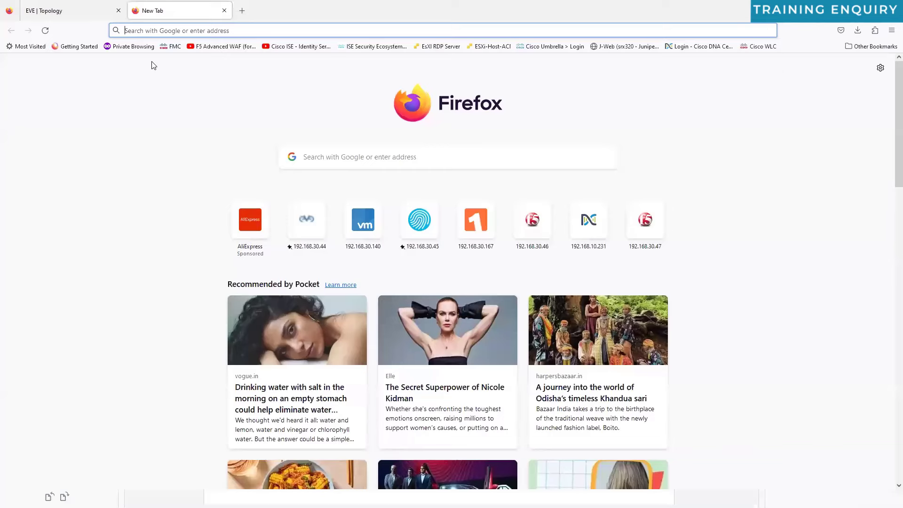
text(https://)
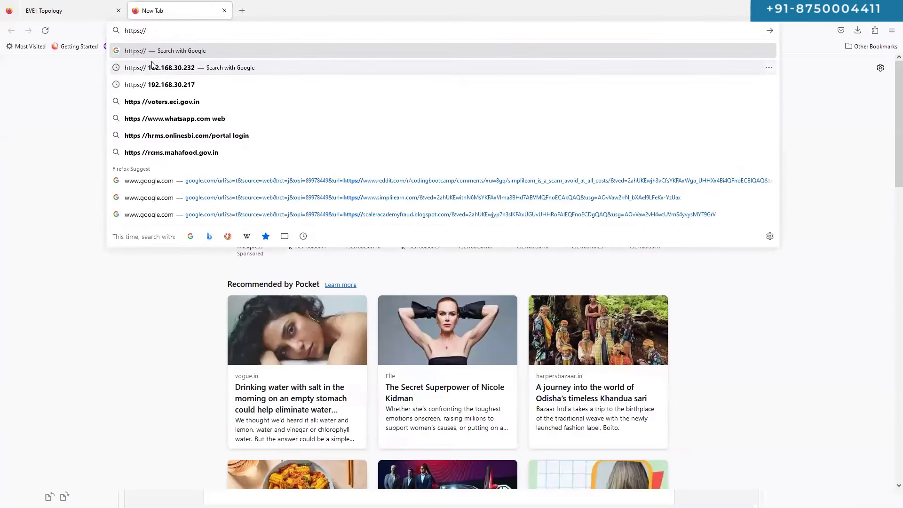
text(192.168.30.250)
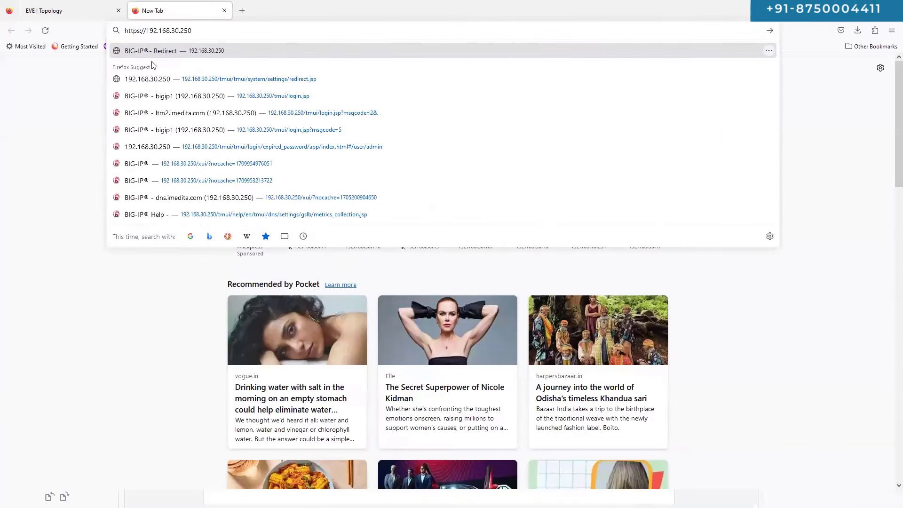
key(Return)
click(578, 450)
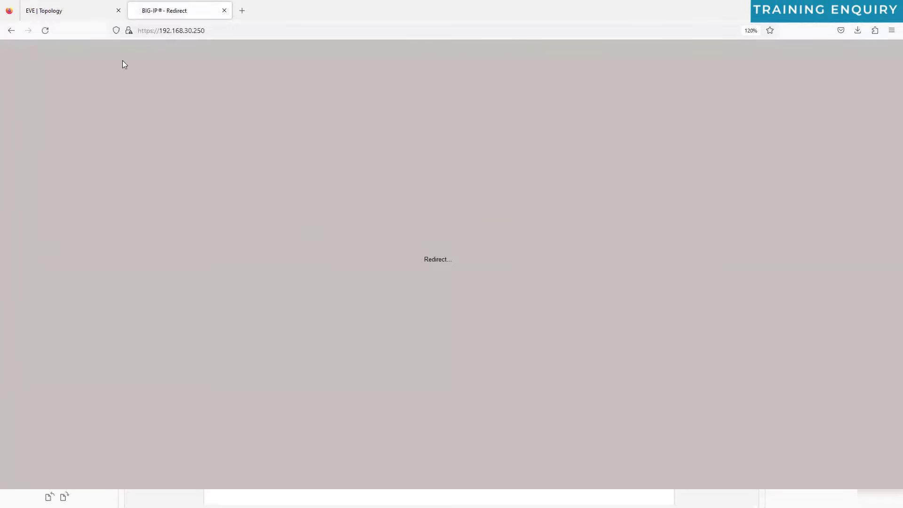
- Sign in to the BIG-IP web interface as admin with the account password
click(70, 8)
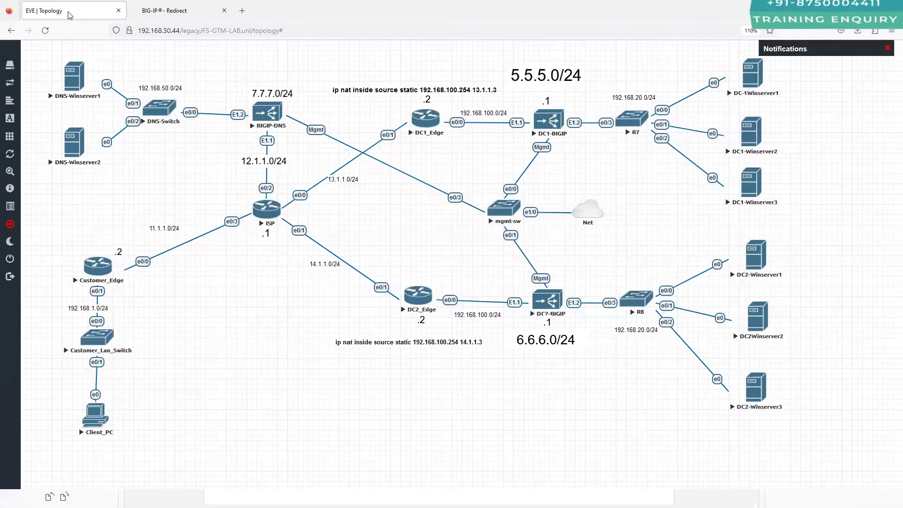
click(175, 16)
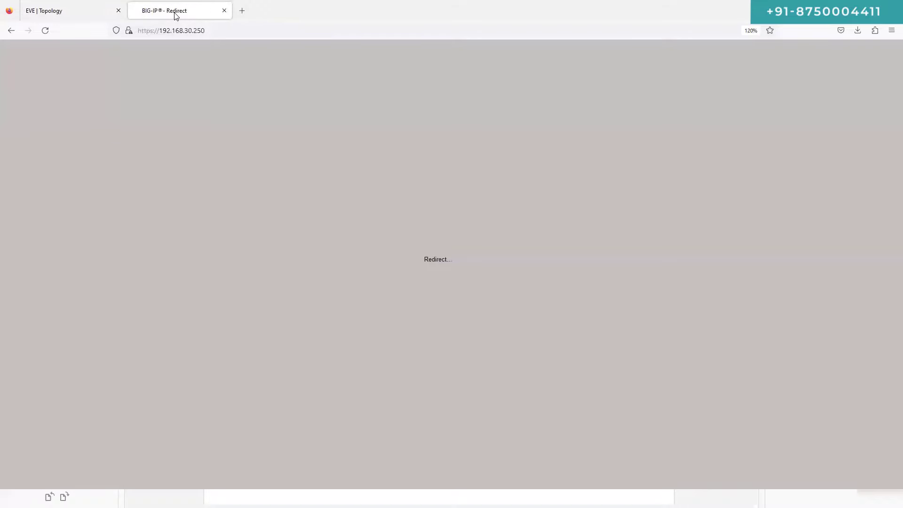
click(66, 12)
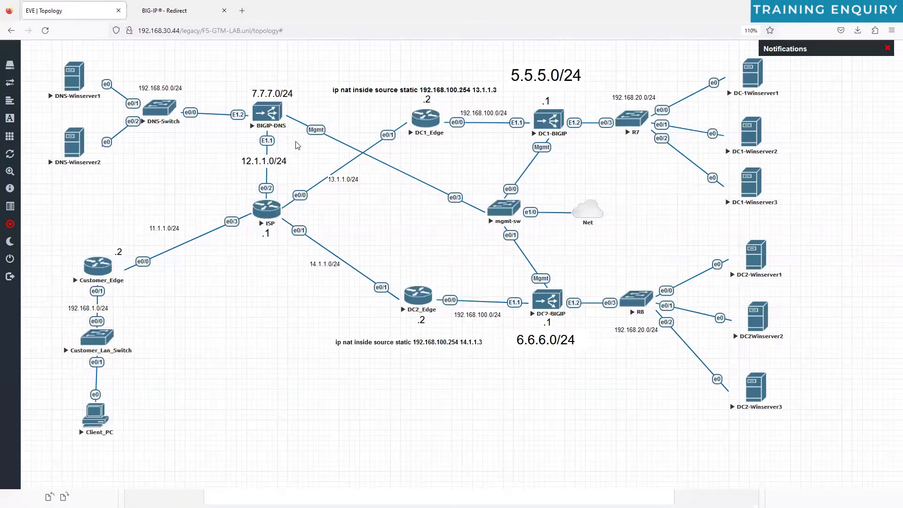
click(192, 7)
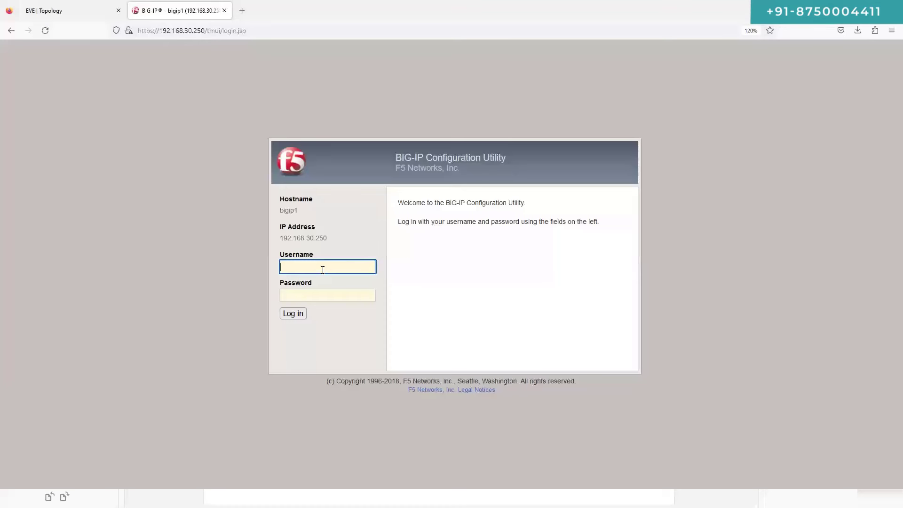
key(Tab)
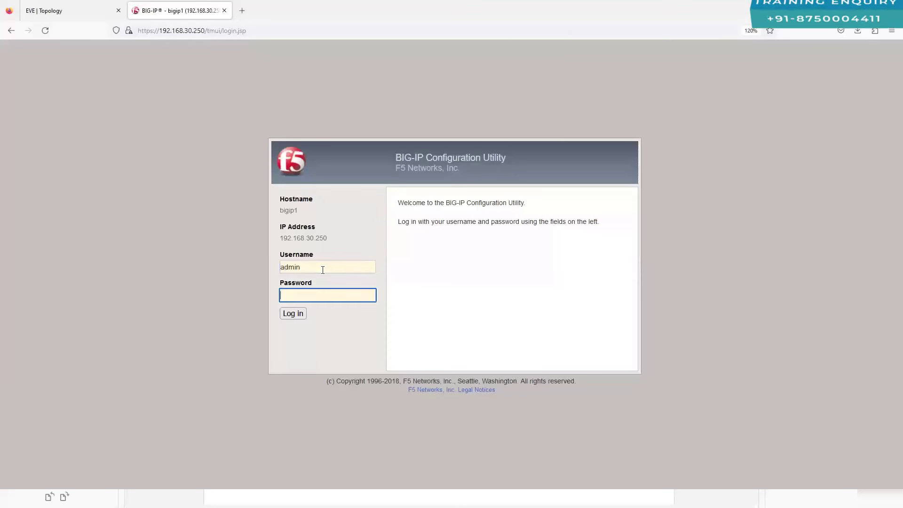
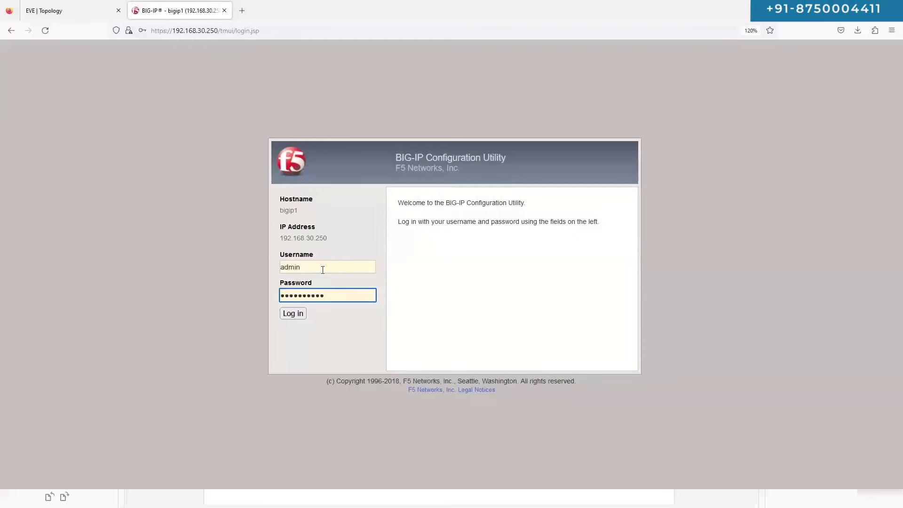
key(Return)
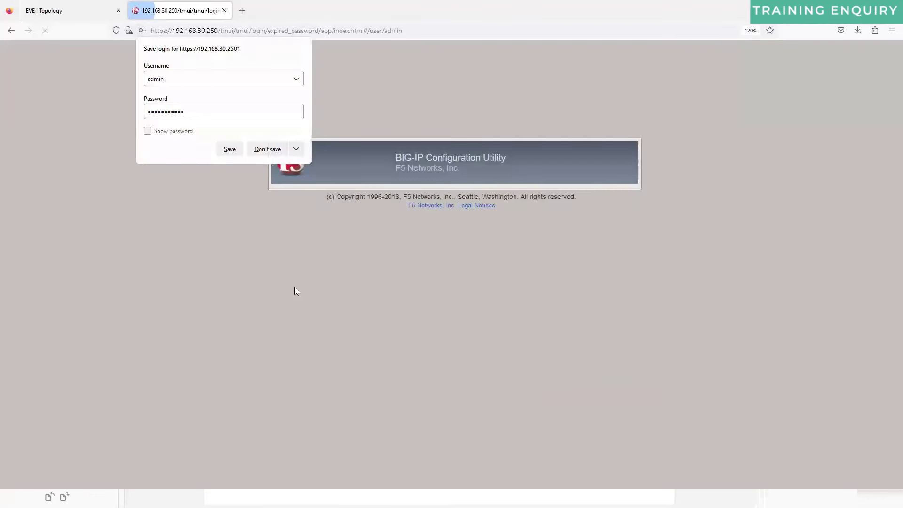
- Replace the expired admin password by entering the current, new and confirmed passwords
click(314, 254)
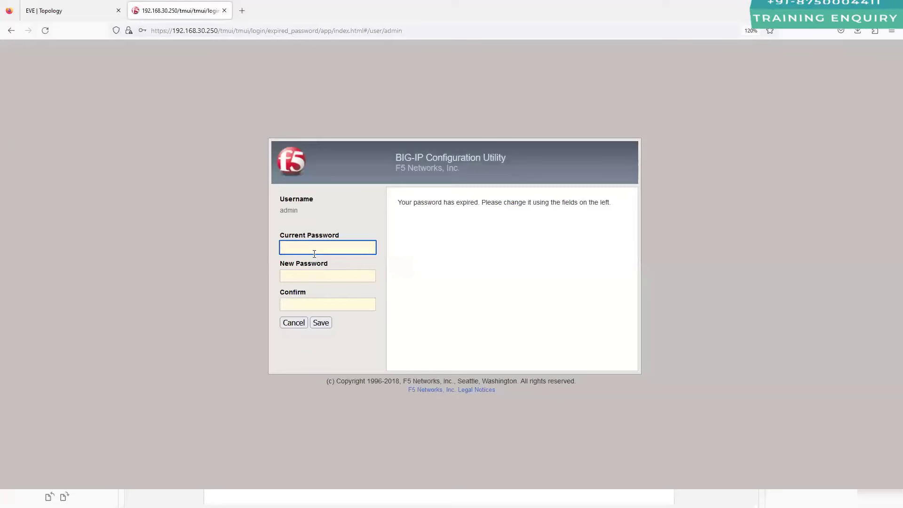
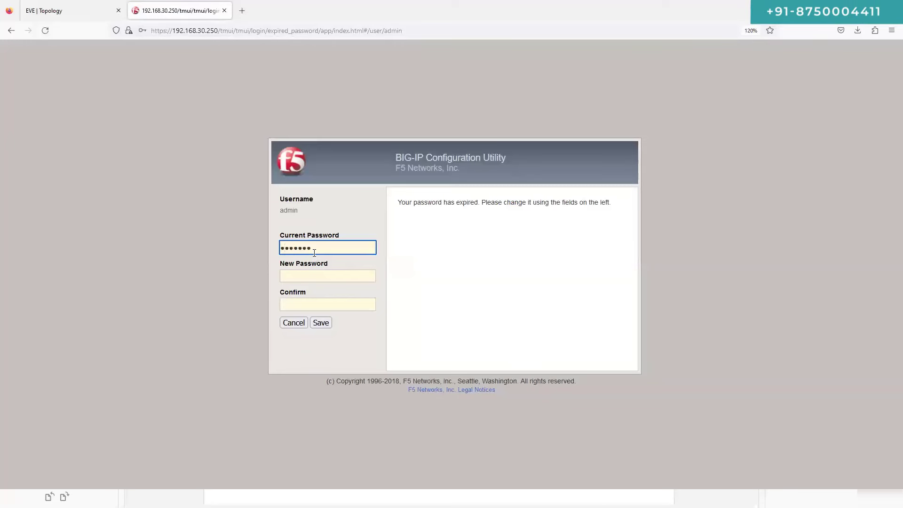
key(Tab)
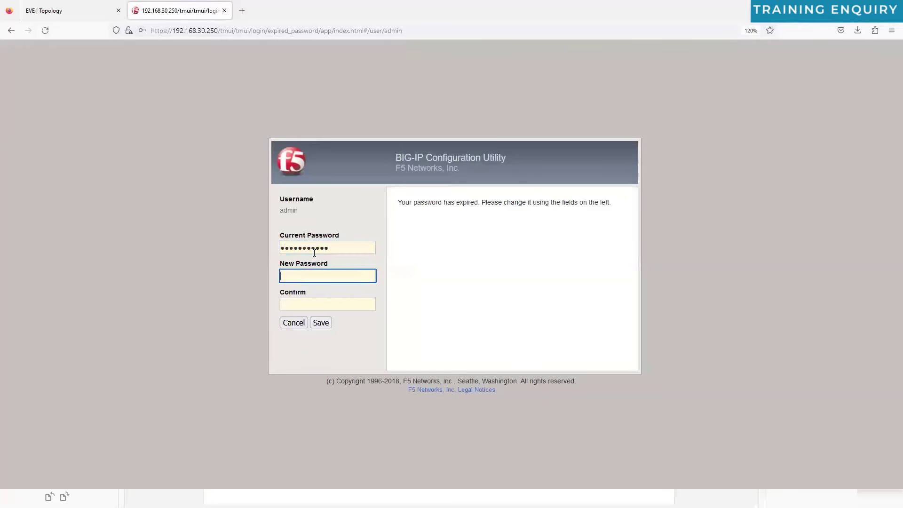
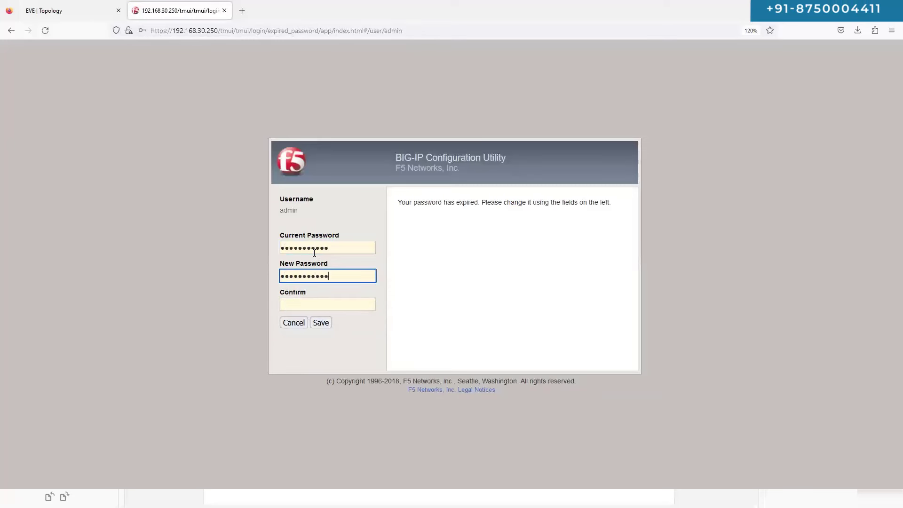
key(Tab)
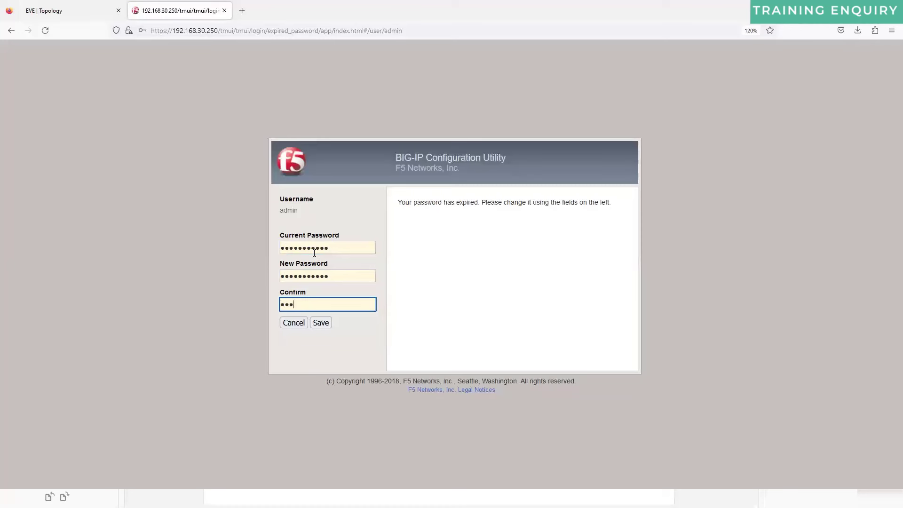
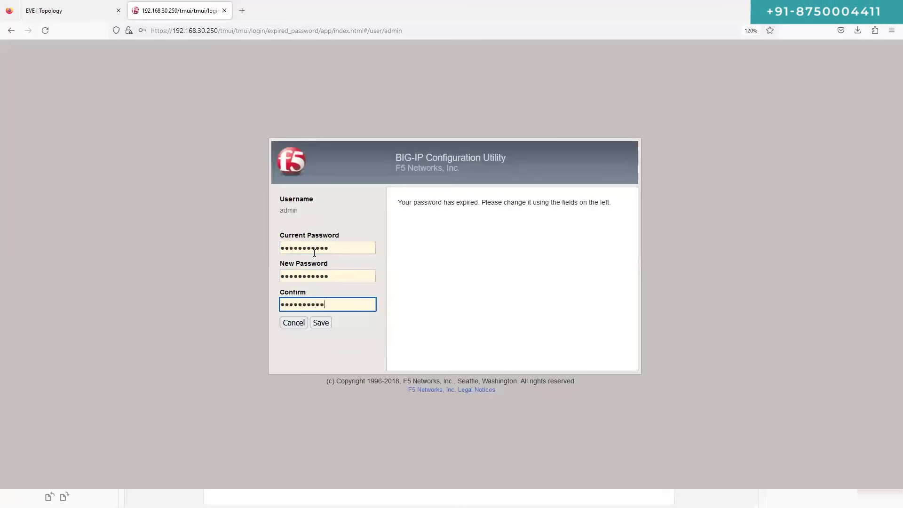
click(319, 323)
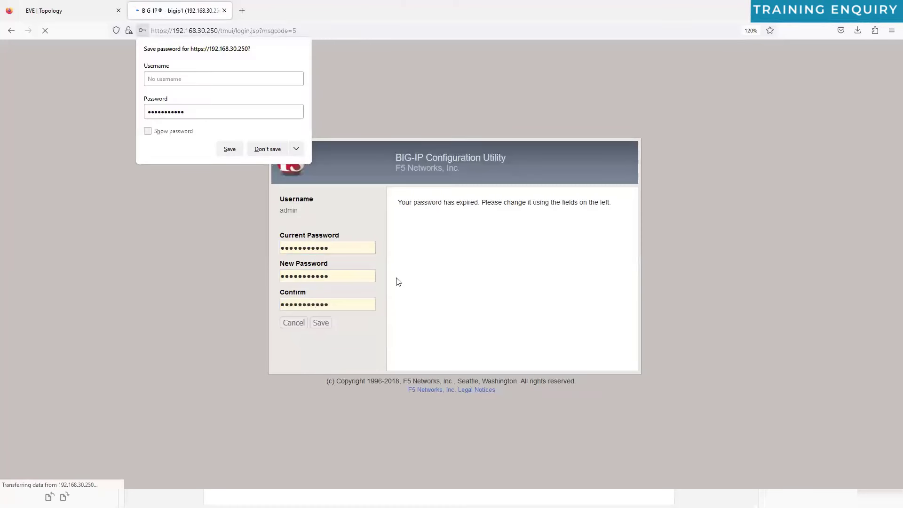
click(281, 285)
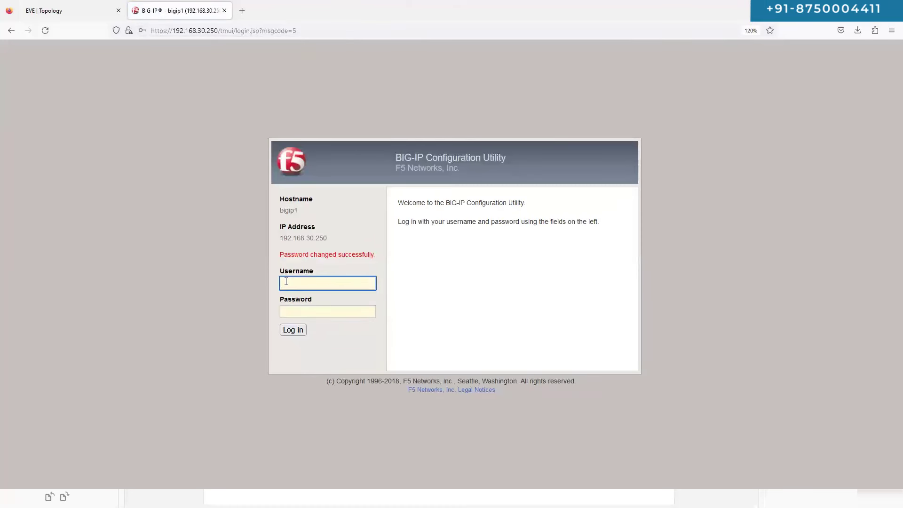
- Log in to the Configuration Utility as admin with the new password
key(Tab)
text(a)
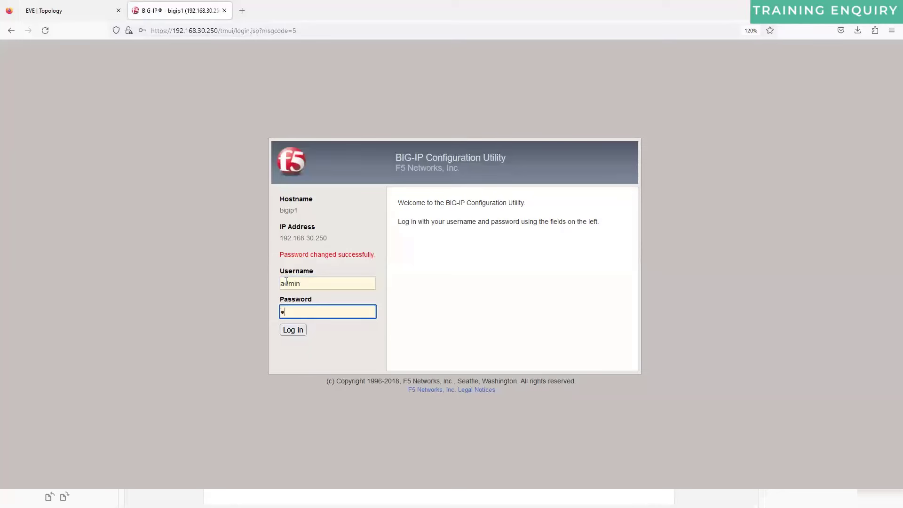
text(dmin@12345)
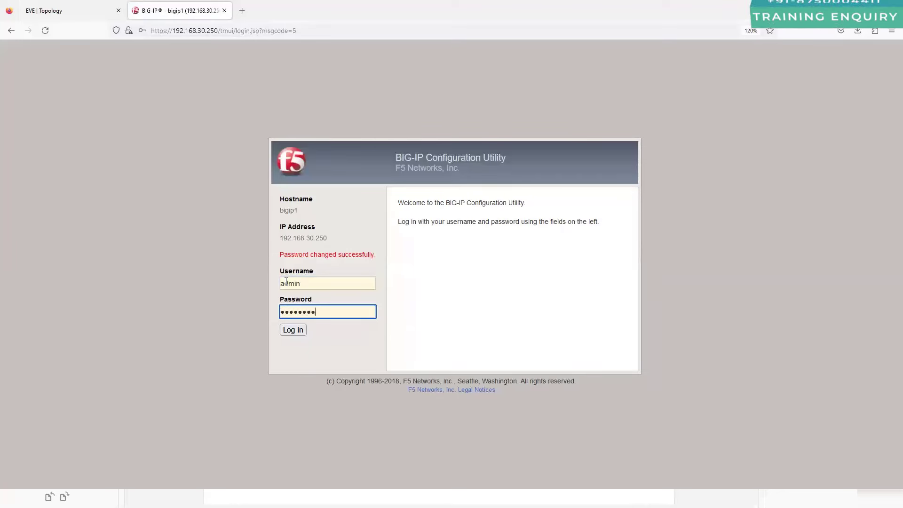
key(Return)
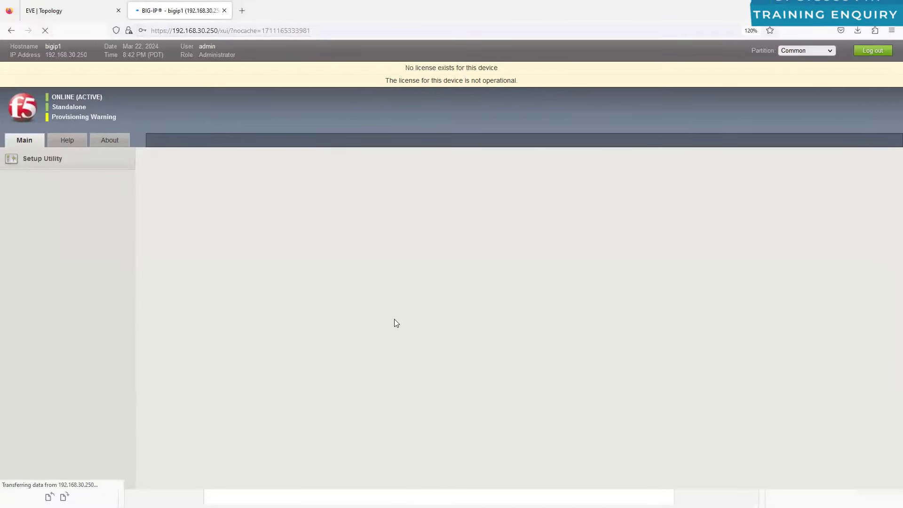
- Paste the Base Registration Key, choose Manual activation and generate the dossier
click(172, 242)
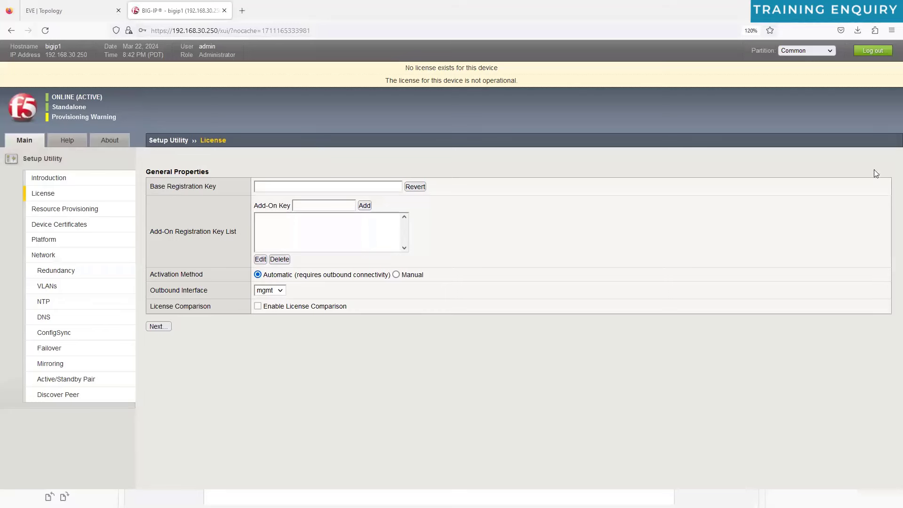
click(353, 186)
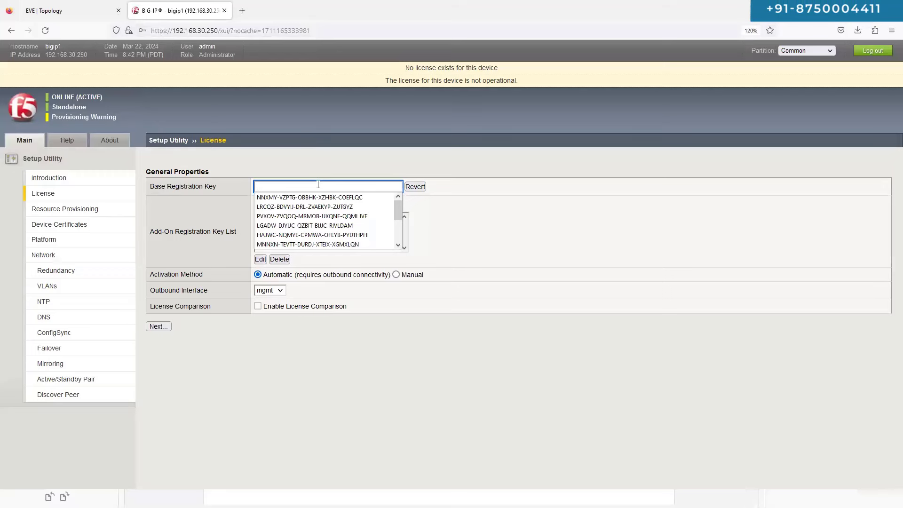
click(524, 195)
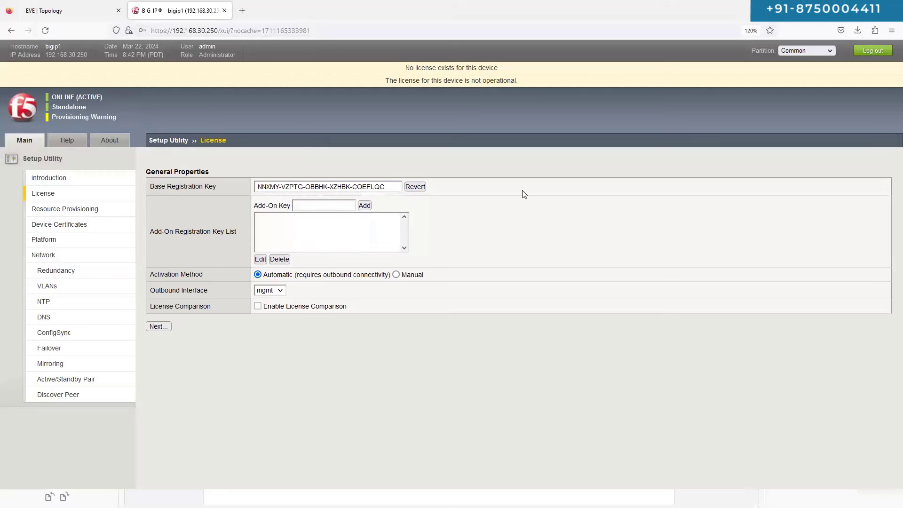
click(396, 275)
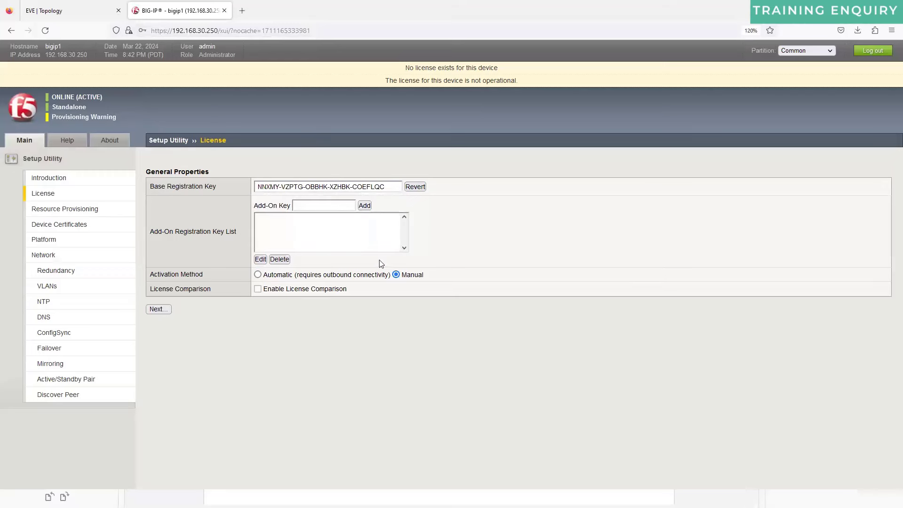
click(162, 307)
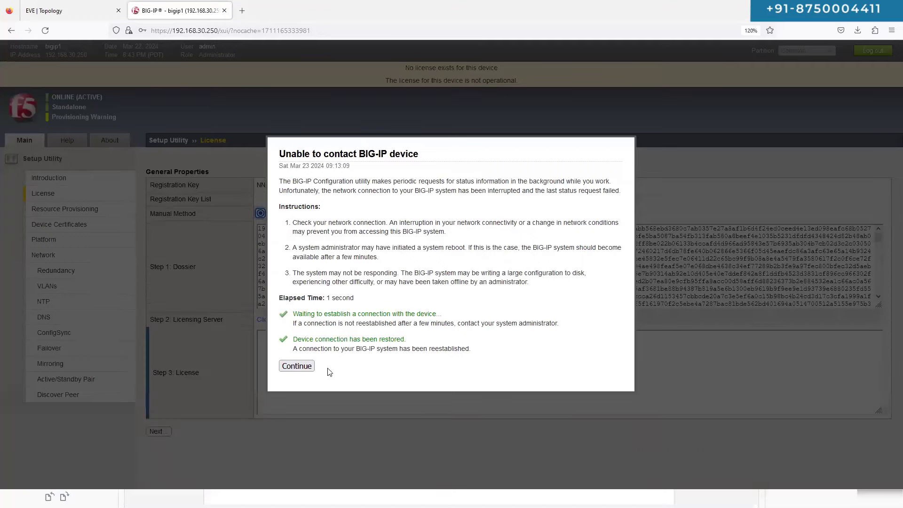
- Open the F5 Licensing Server in a new tab and copy the full dossier text
click(296, 366)
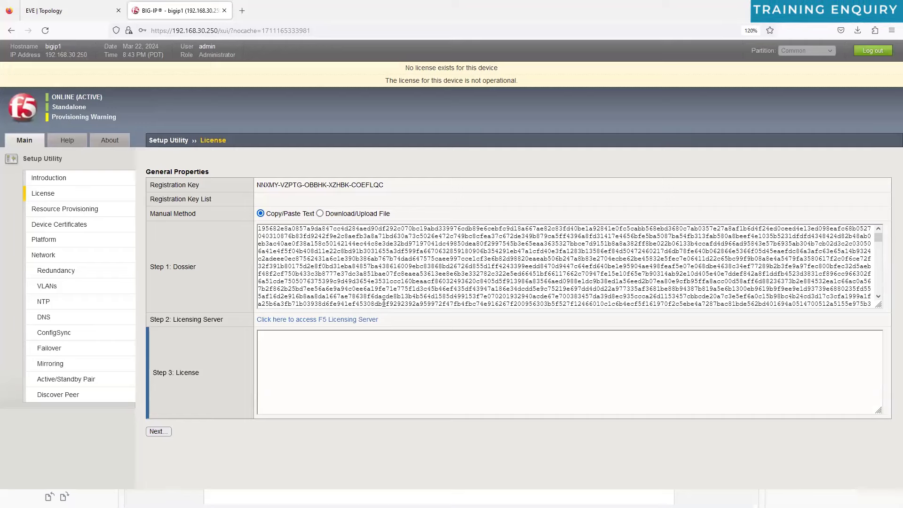
click(357, 321)
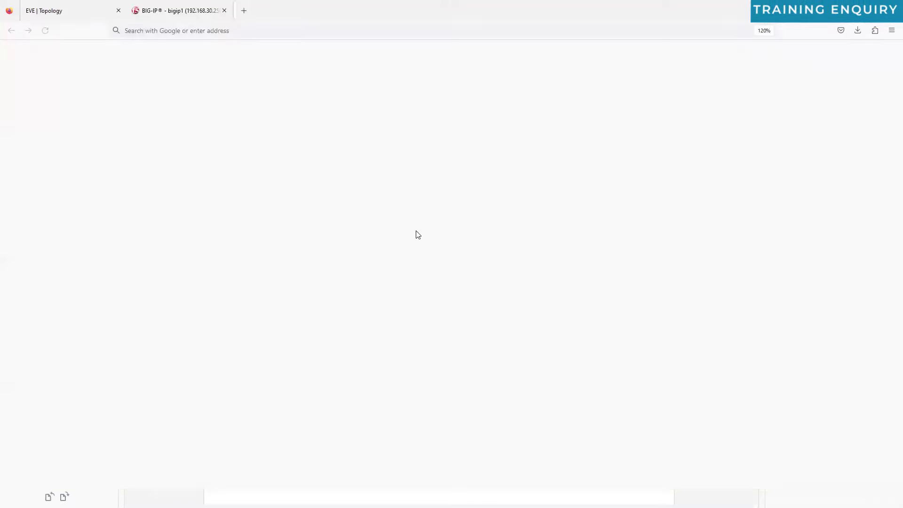
click(178, 12)
click(363, 257)
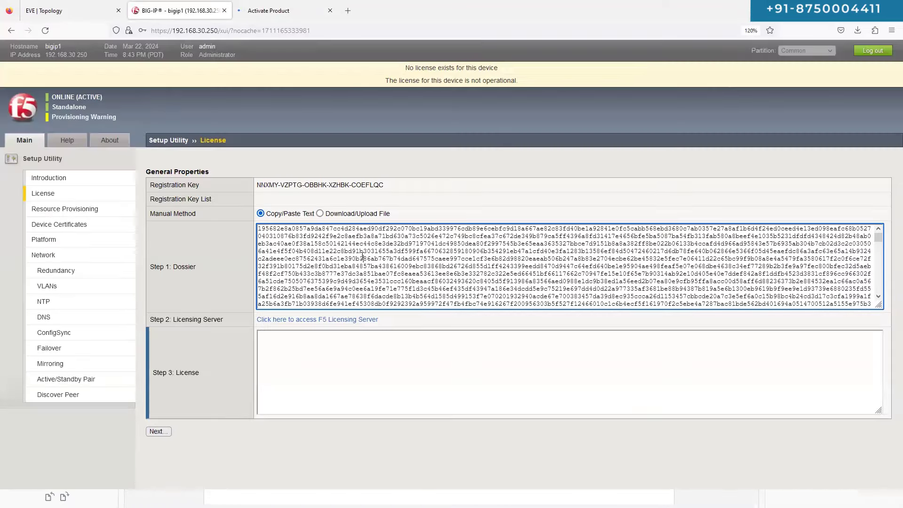
key(ctrl+a)
key(ctrl+c)
- Submit the pasted dossier on activate.f5.com and select the returned license key text
click(282, 12)
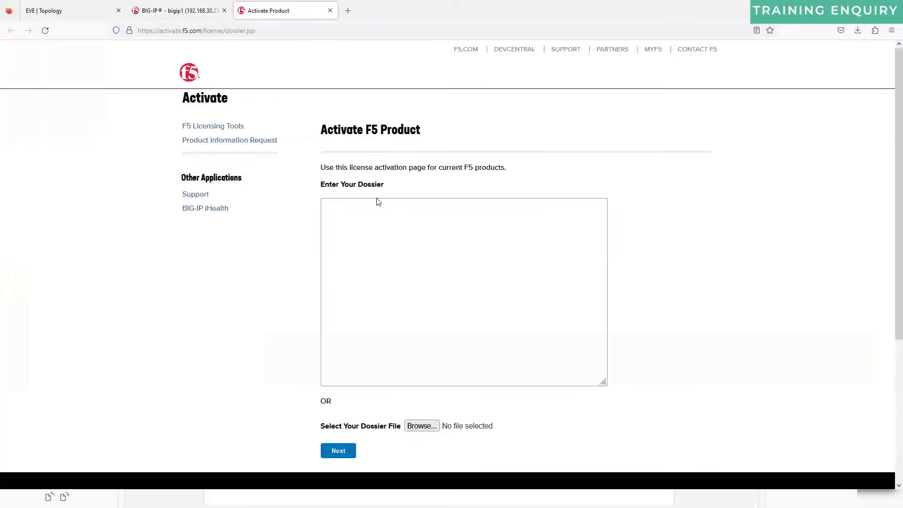
click(387, 224)
key(ctrl+v)
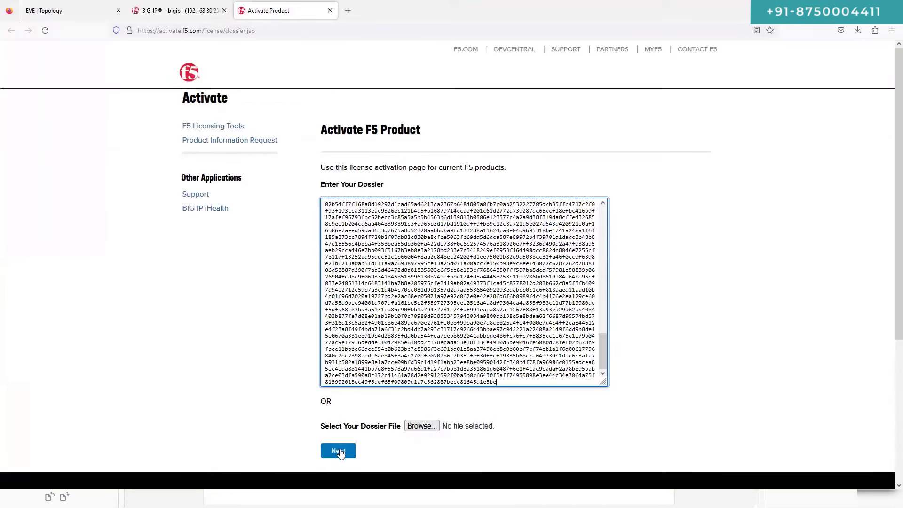
click(339, 451)
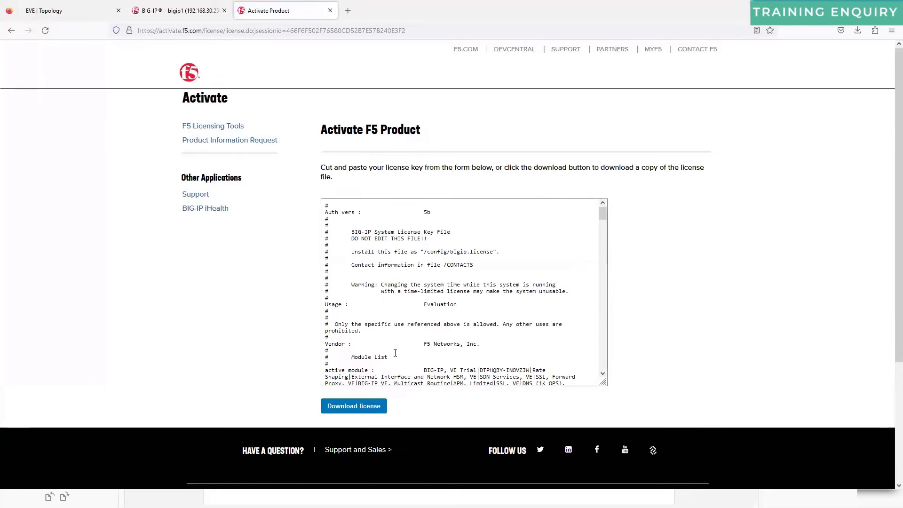
click(404, 318)
key(ctrl+a)
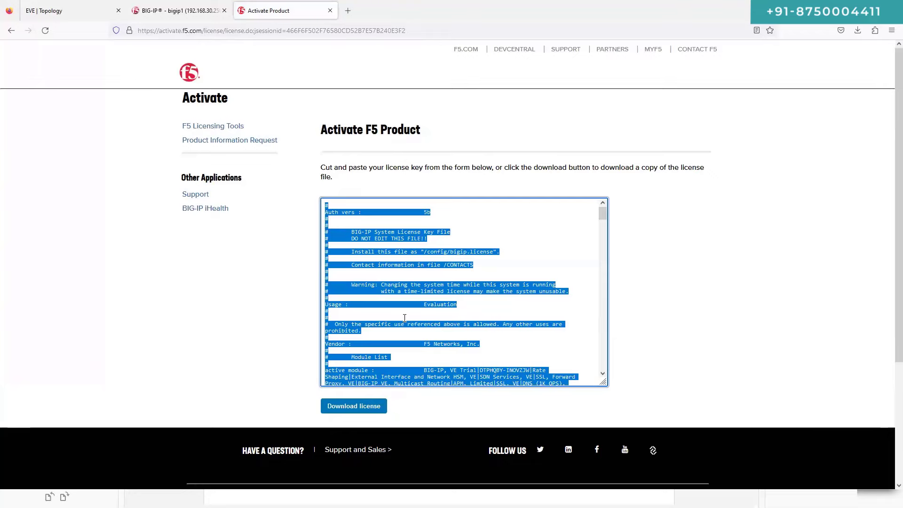
click(193, 13)
- Paste the license into the Step 3: License box and submit it for activation
click(384, 348)
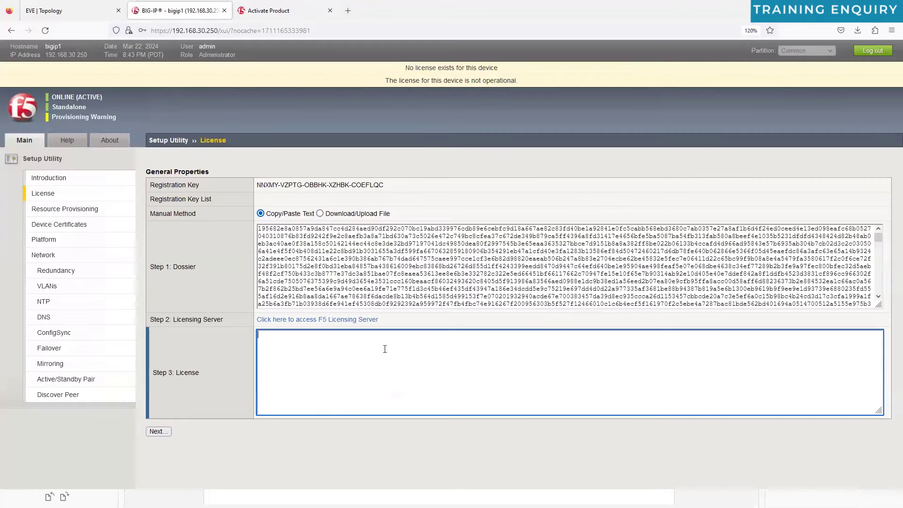
key(ctrl+v)
click(159, 431)
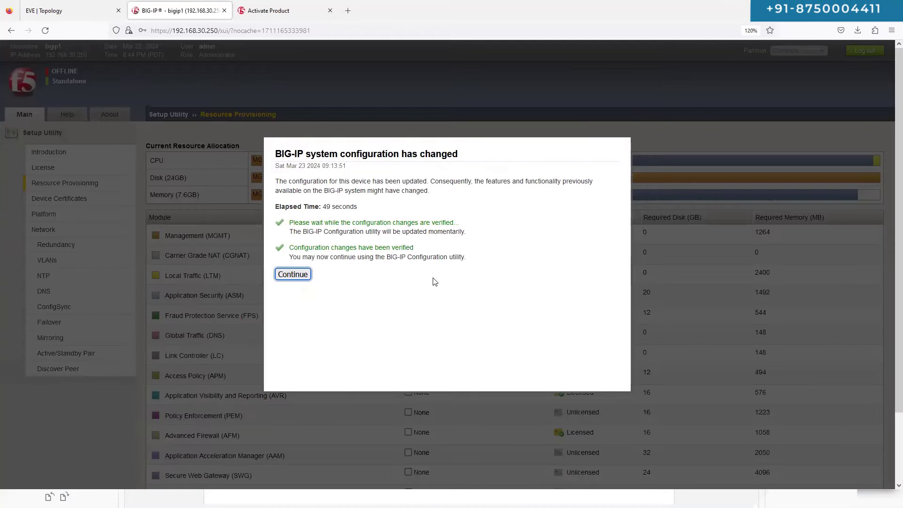
- Enable Global Traffic (DNS) at Dedicated level and confirm the reprovisioning
click(297, 274)
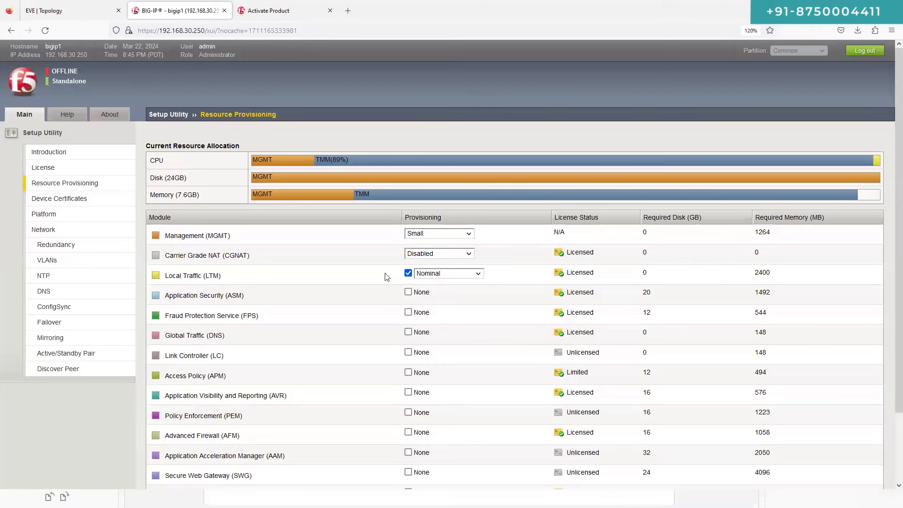
scroll(365, 281, down, 3)
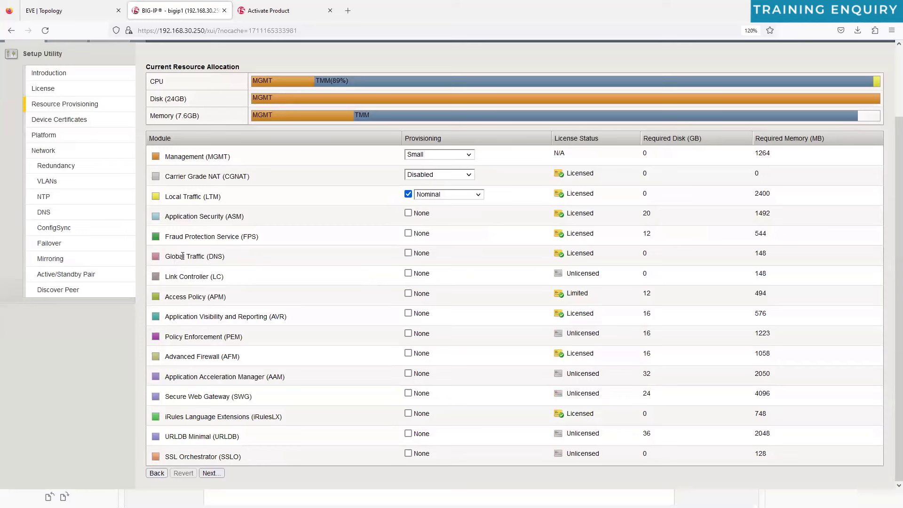
drag(171, 256, 388, 255)
click(409, 253)
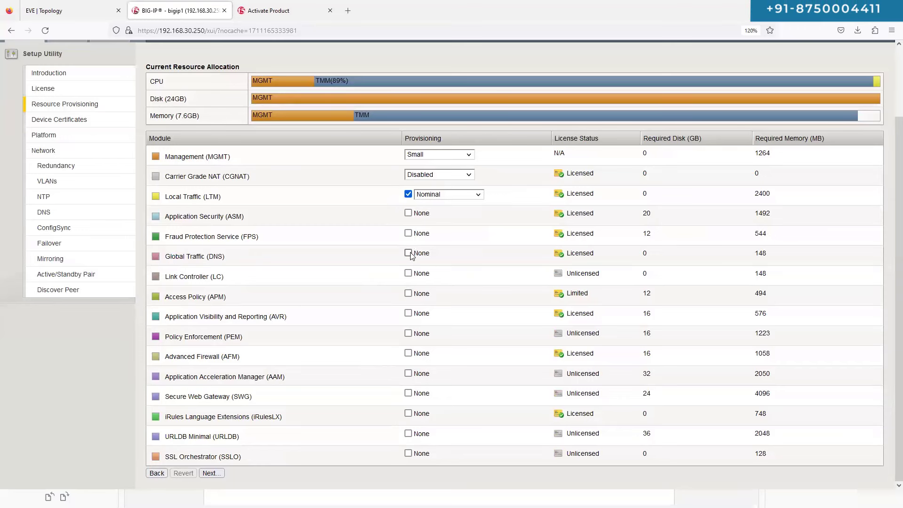
click(446, 255)
click(445, 271)
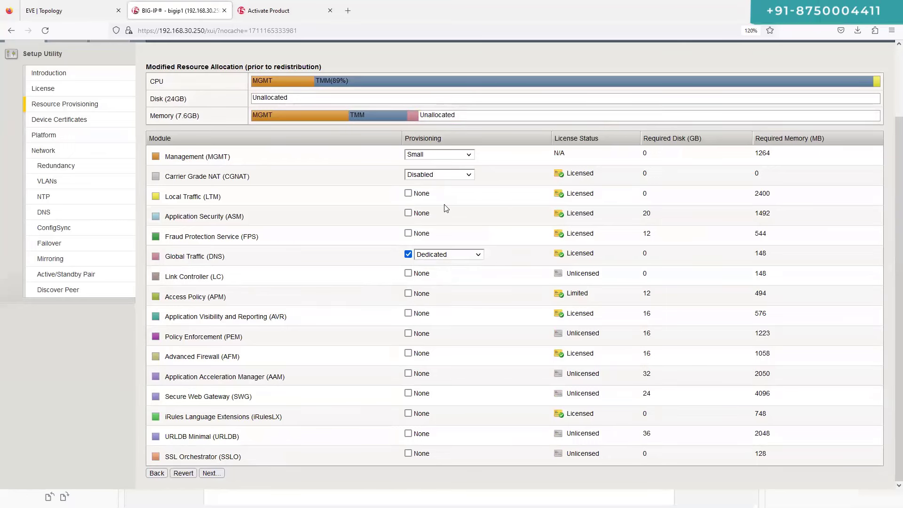
click(213, 474)
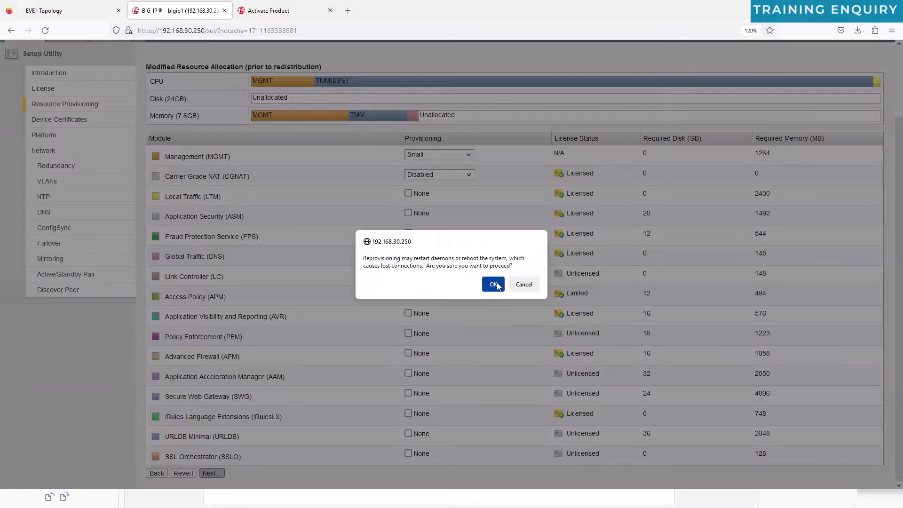
click(494, 284)
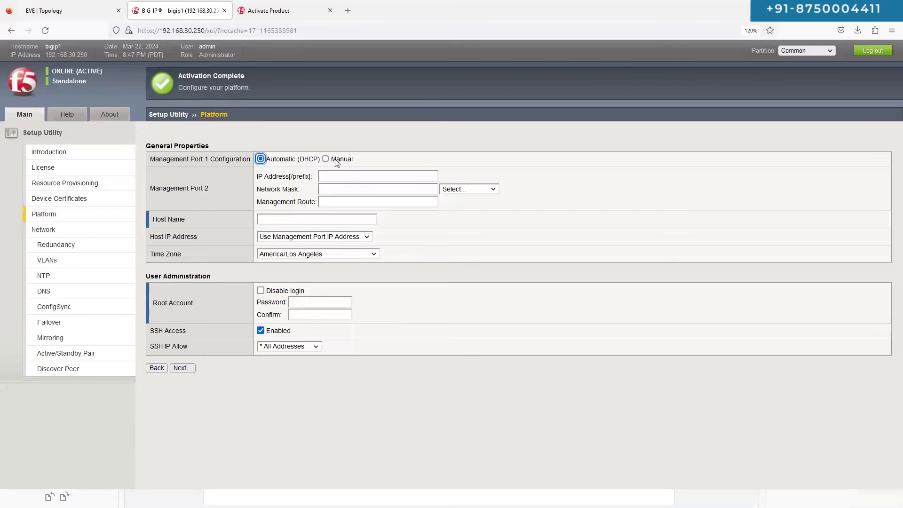
- Set the device host name to dns.imedita.com
click(286, 220)
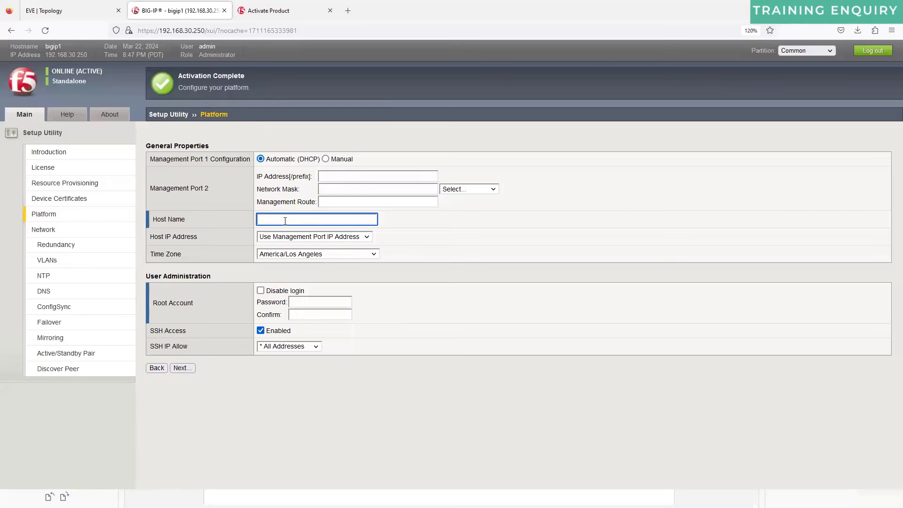
text(D)
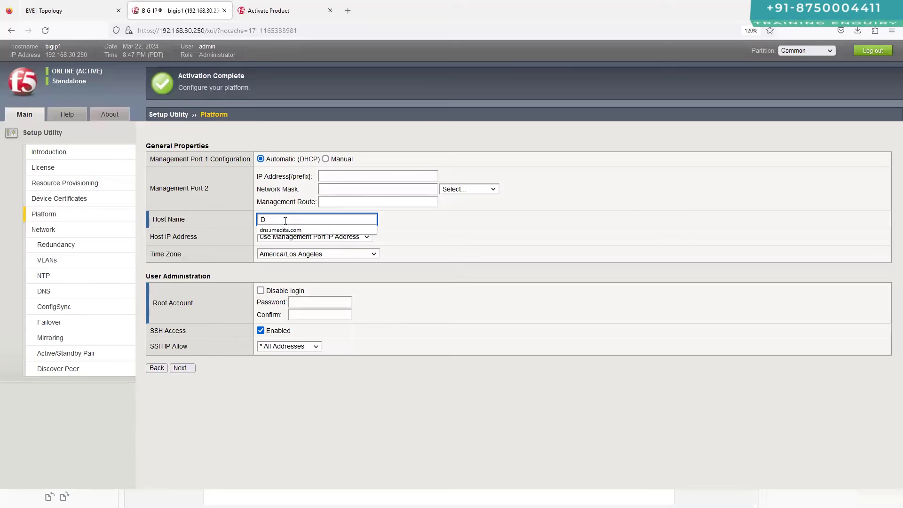
key(BackSpace)
text(dns)
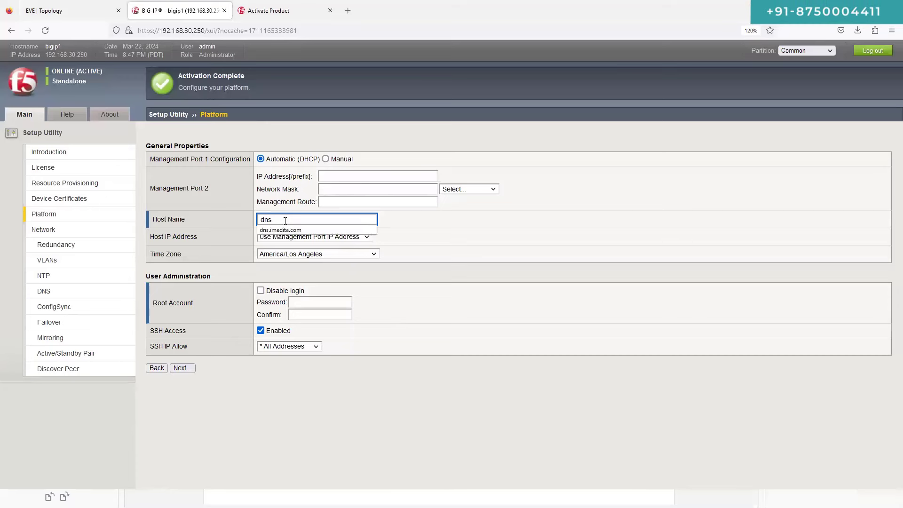
click(298, 230)
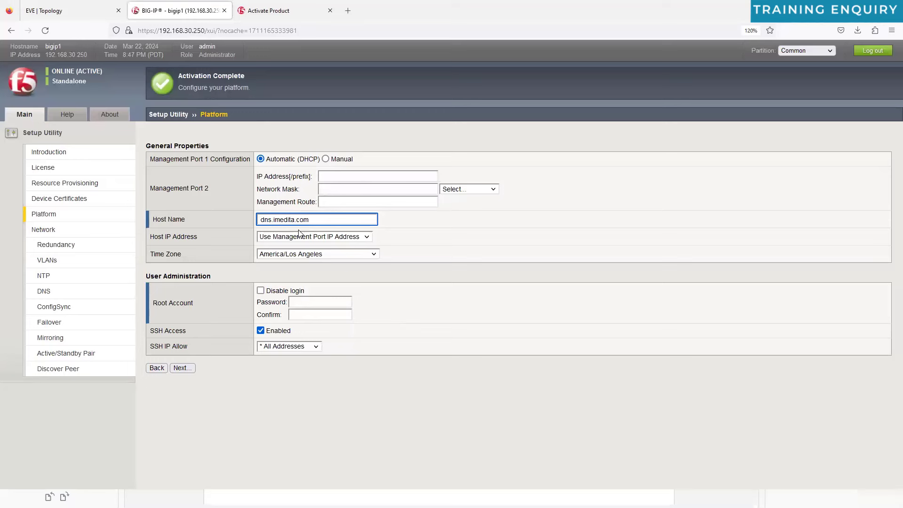
- Set and confirm the root password, finish the setup, and return to the EVE topology
click(302, 298)
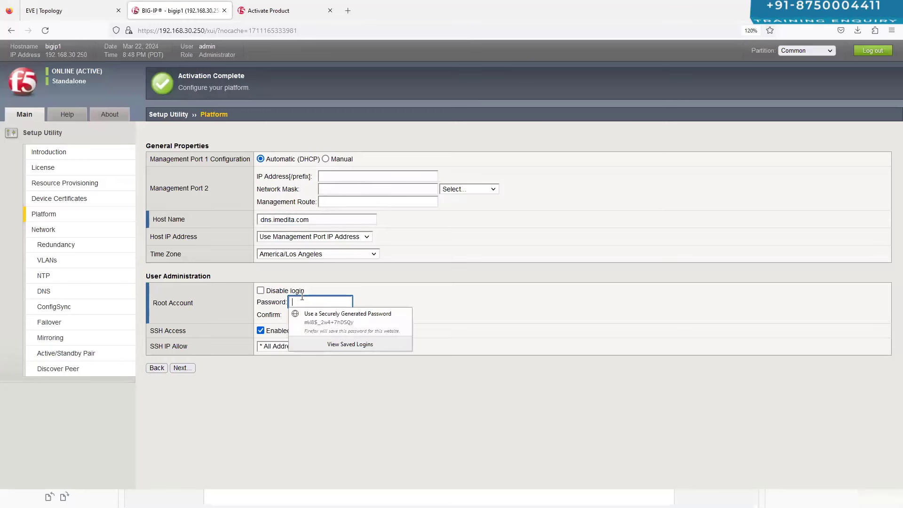
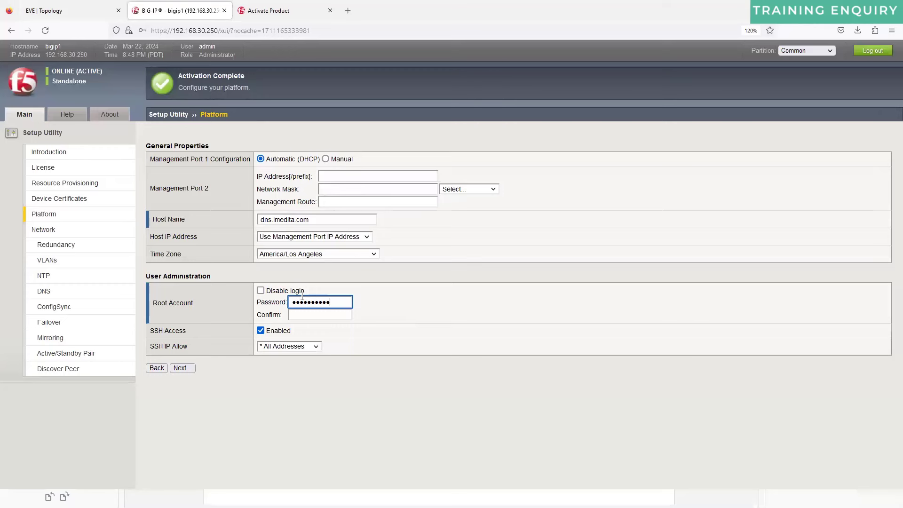
key(Tab)
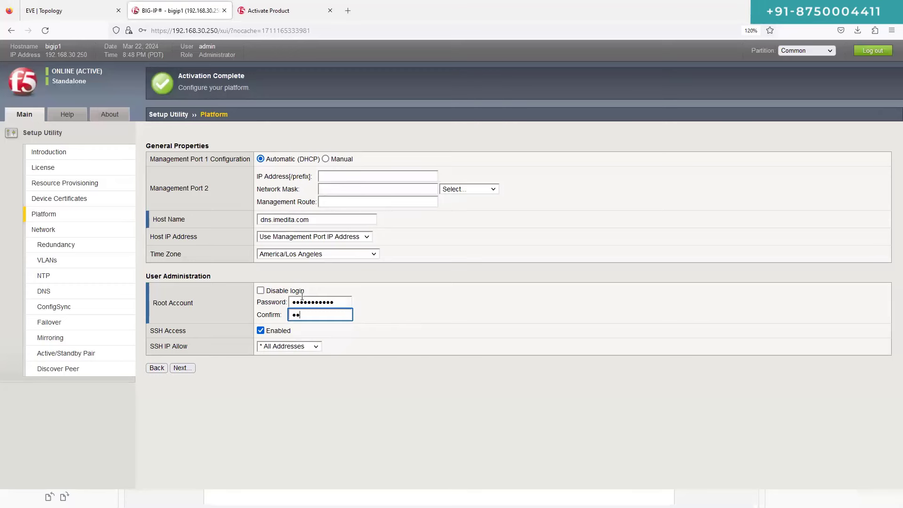
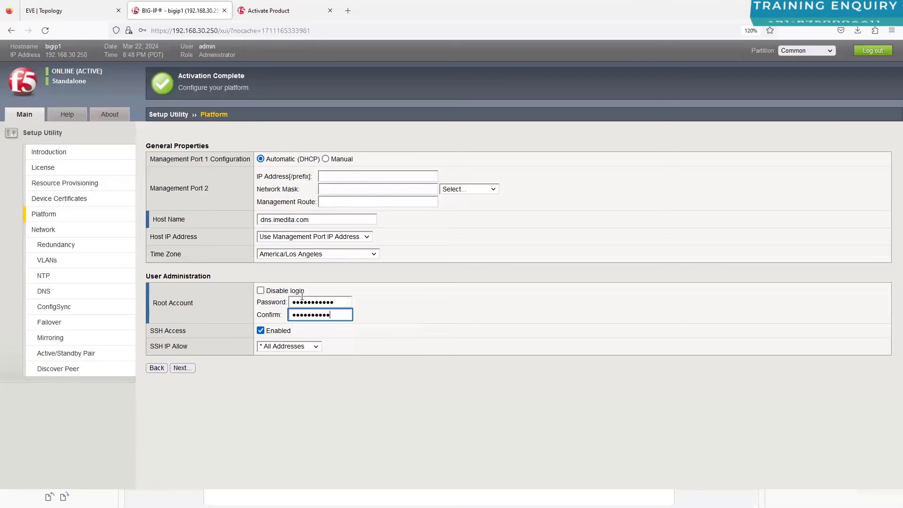
click(192, 367)
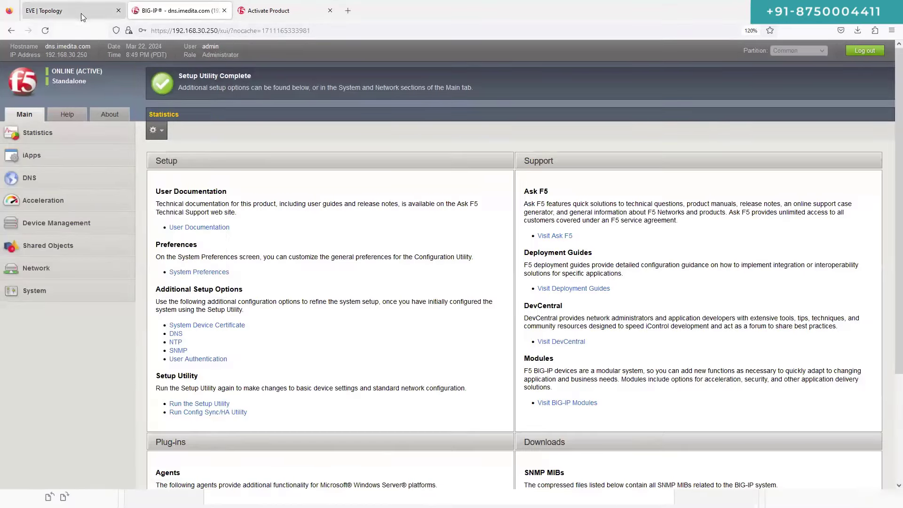
click(80, 11)
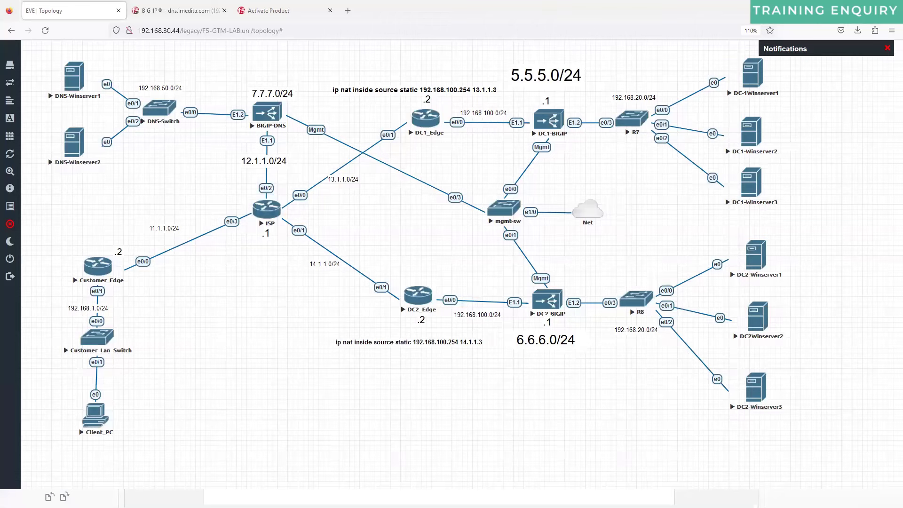
- In tmsh, create VLAN External on interface 1.1 with tag 10
key(alt+Tab)
key(alt+Tab)
text(tm)
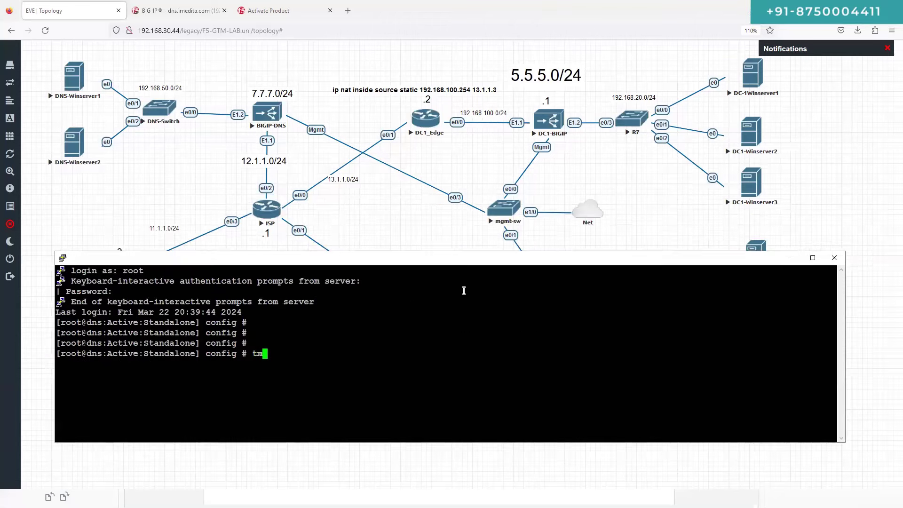
text(sh)
key(Return)
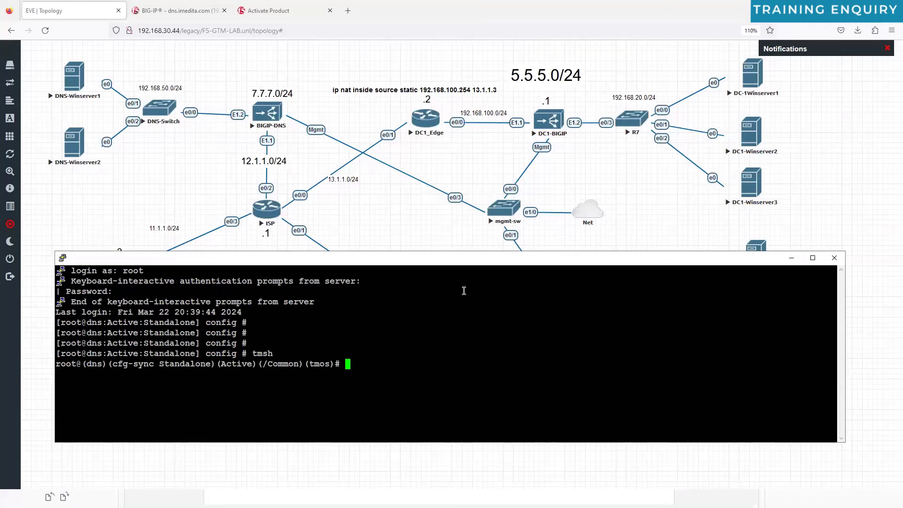
key(Return)
key(Return)
key(Return)
key(Return)
key(Return)
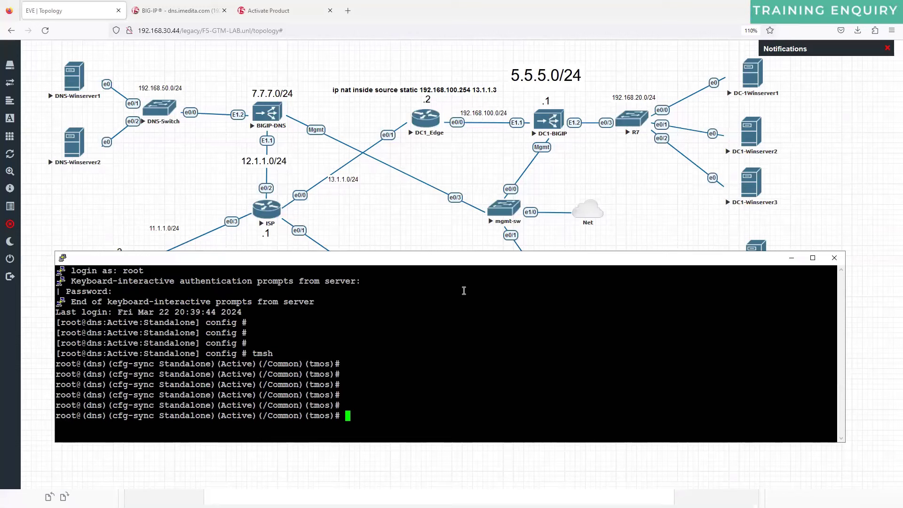
text(create net vla)
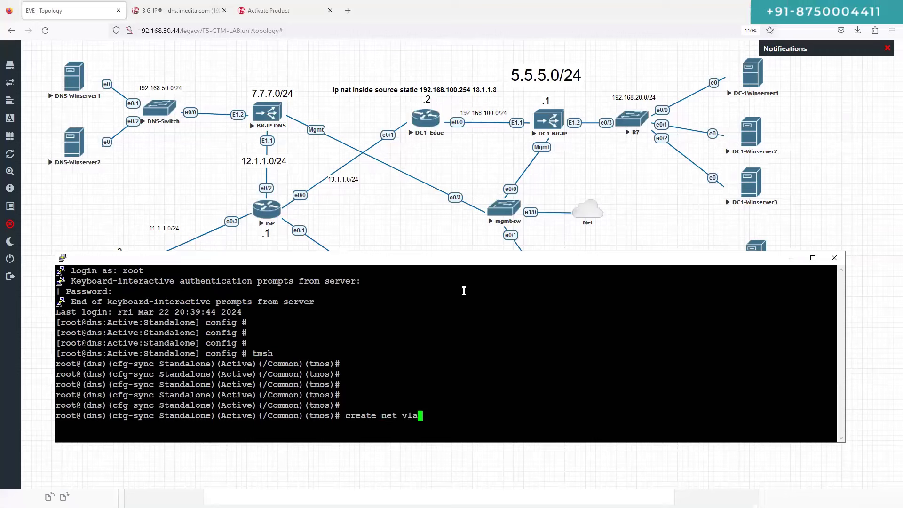
key(Tab)
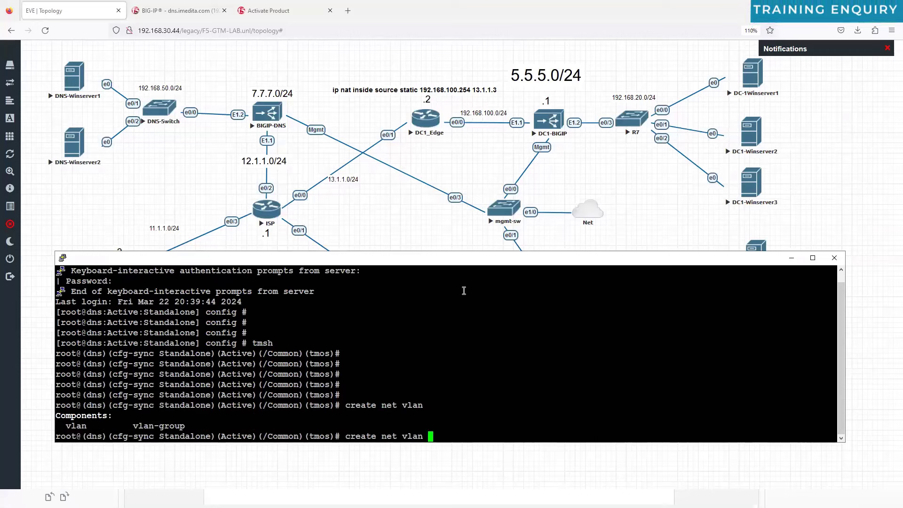
text(External I)
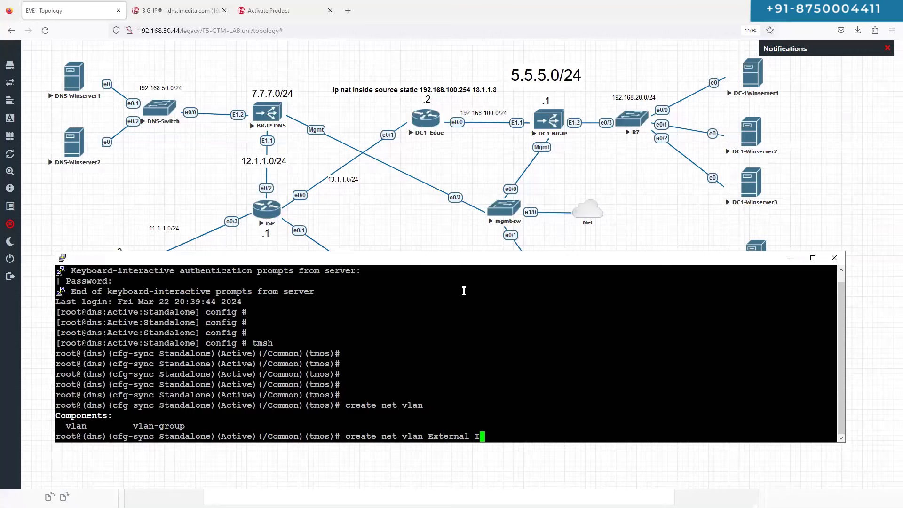
text(nterfaces add { 1.)
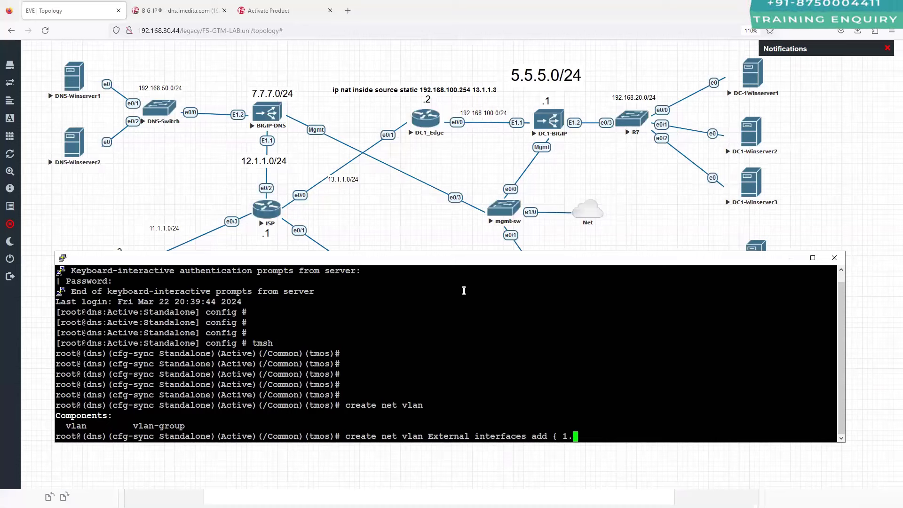
key(Tab)
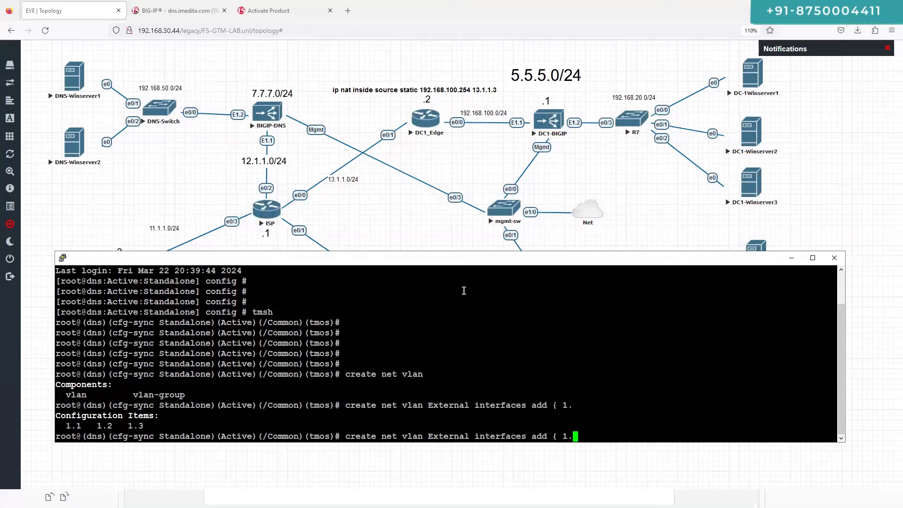
text(g)
key(BackSpace)
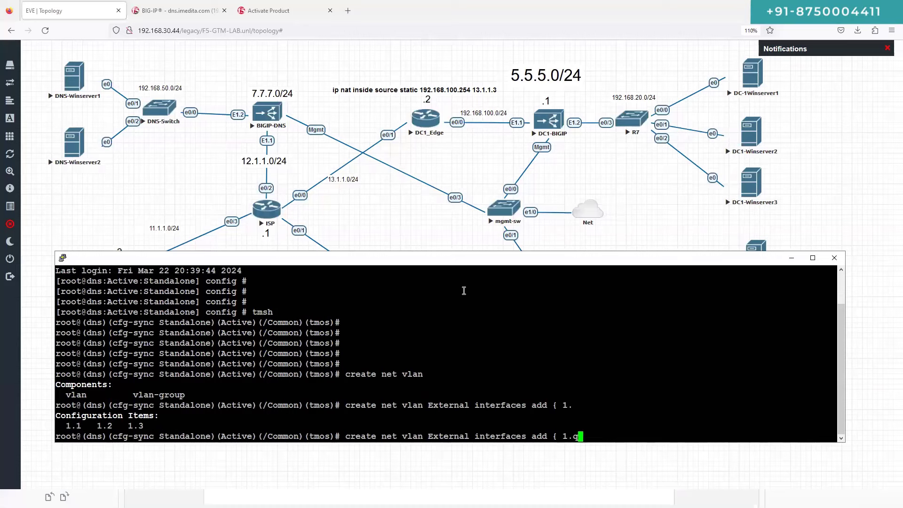
text(1 })
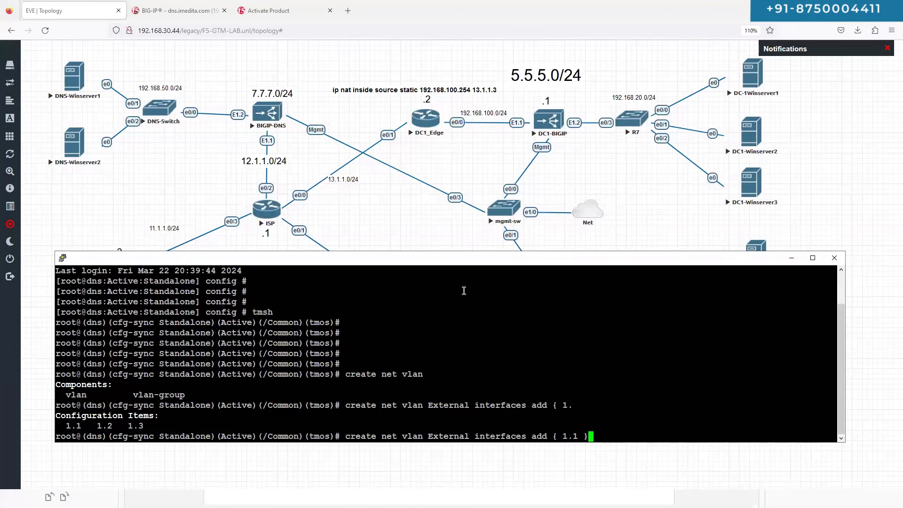
text( tag 10)
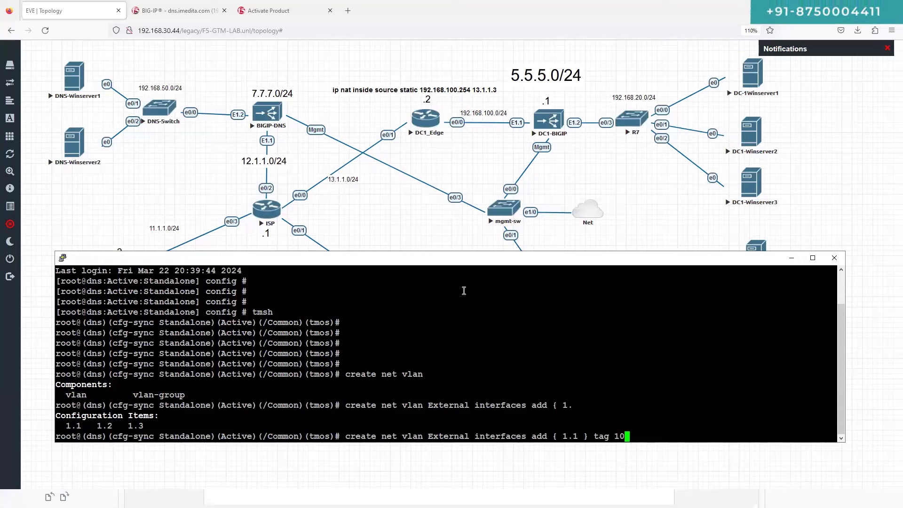
key(Return)
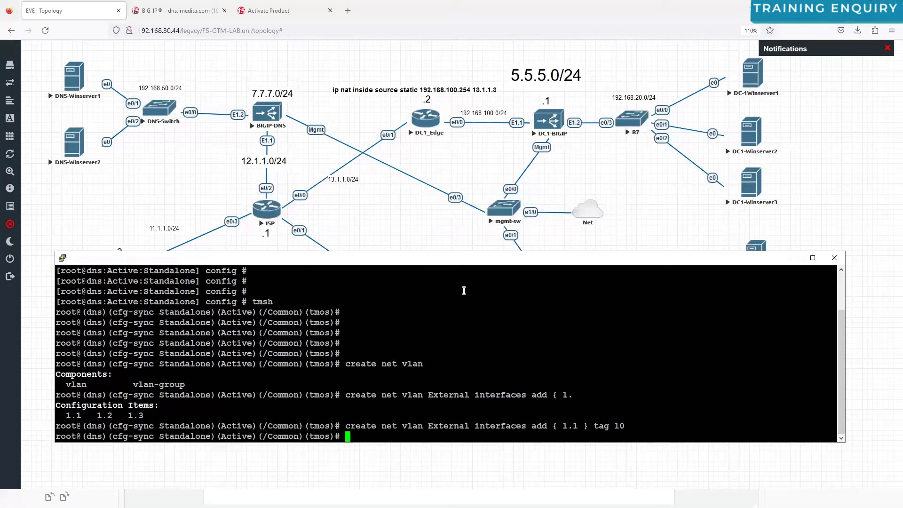
- Create VLAN Internal on interface 1.2 with tag 20
text(create net v)
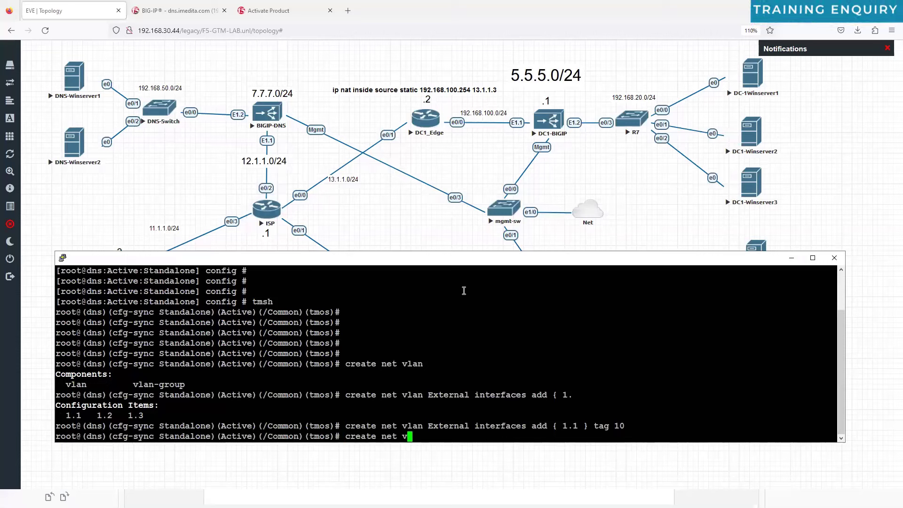
text(lan Intern)
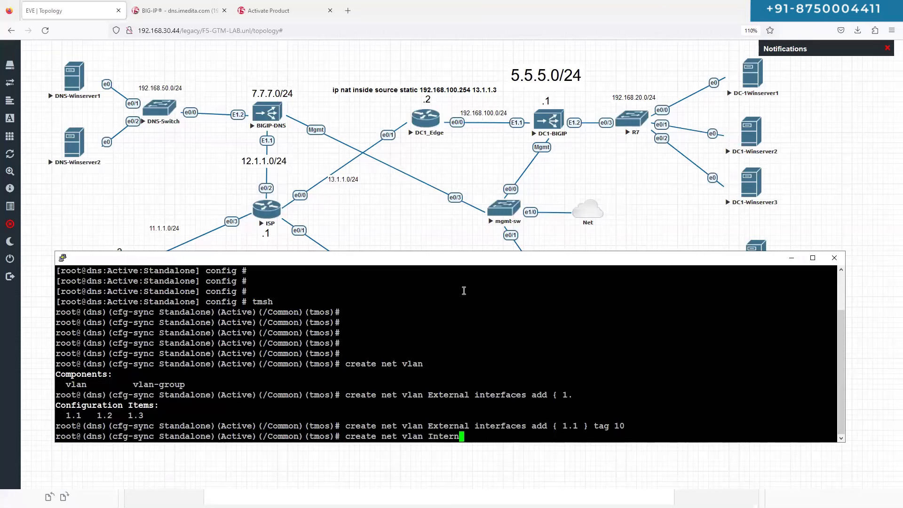
text(al INterfaces add )
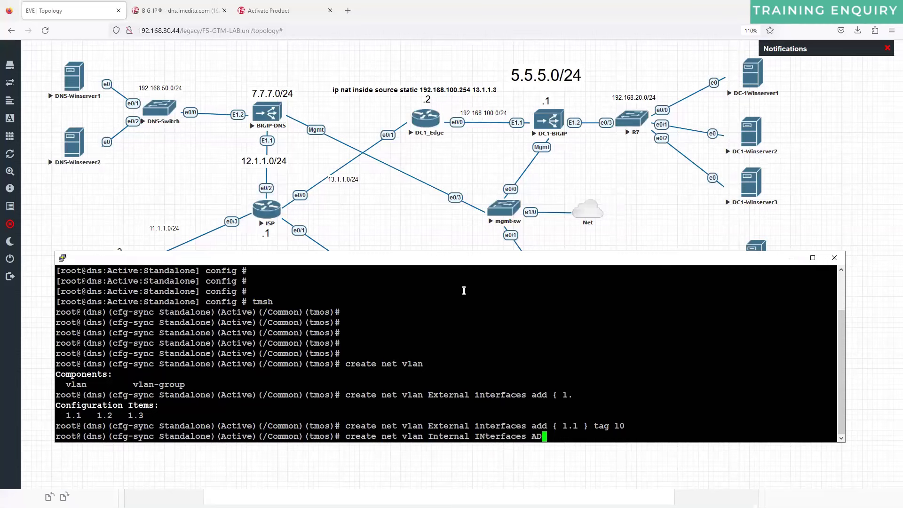
text({ 1)
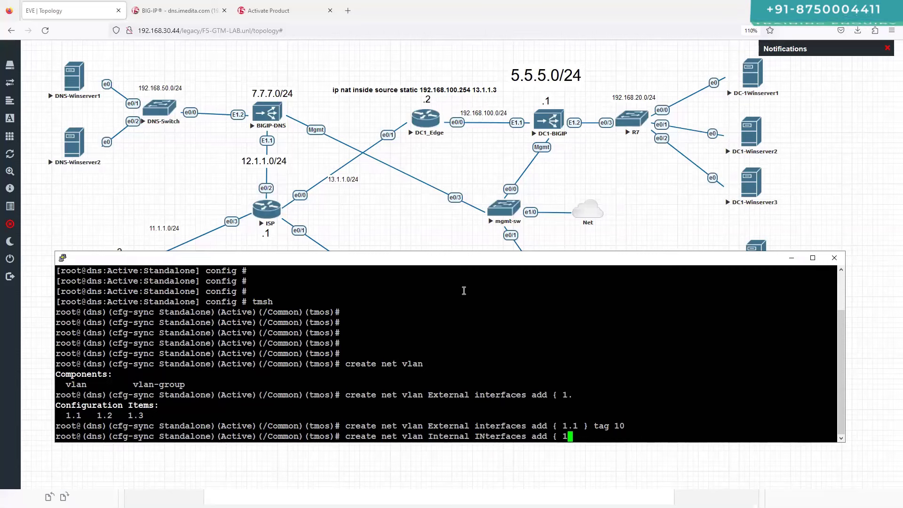
text(.2 } tag 2)
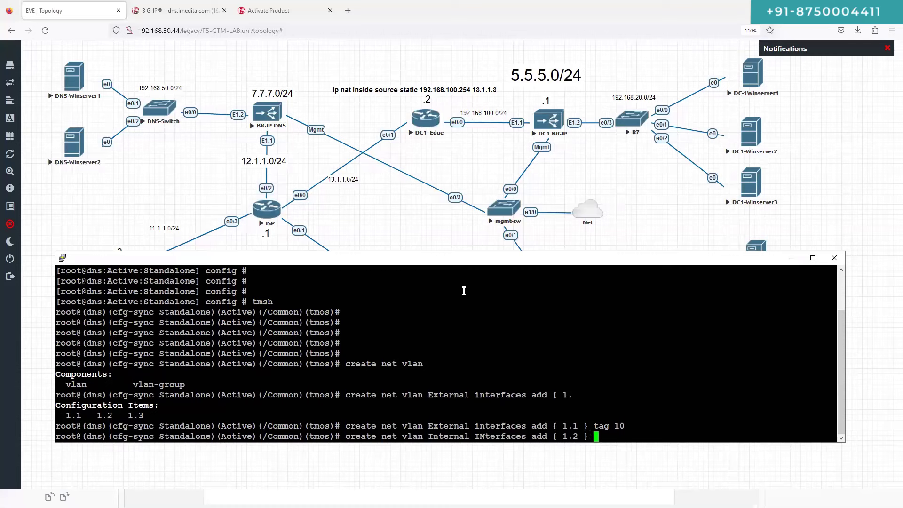
text(0)
key(Return)
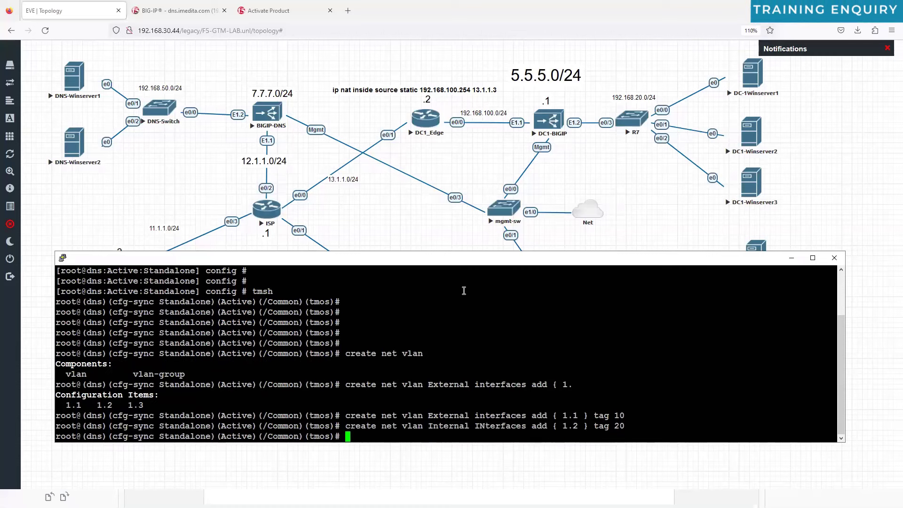
key(Return)
key(Return)
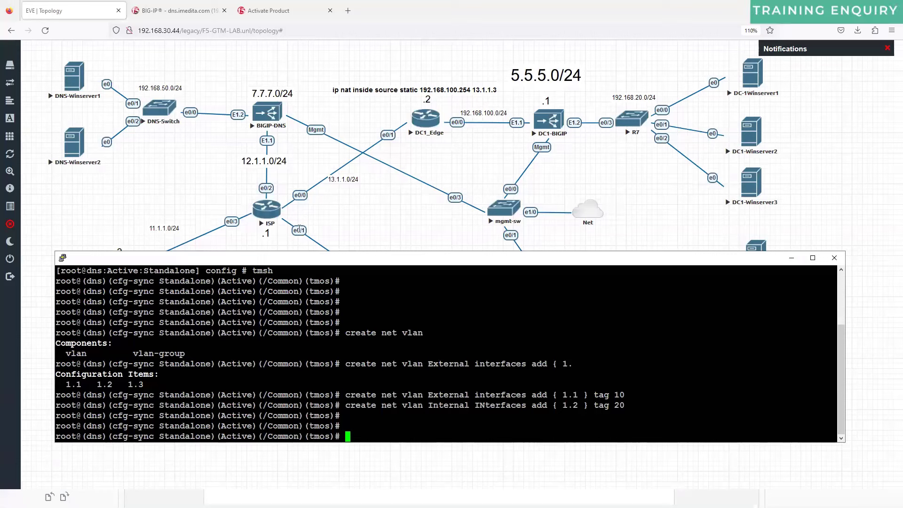
click(277, 207)
- Open the ISP router console, enter enable mode and run 'show ip int brief'
click(523, 99)
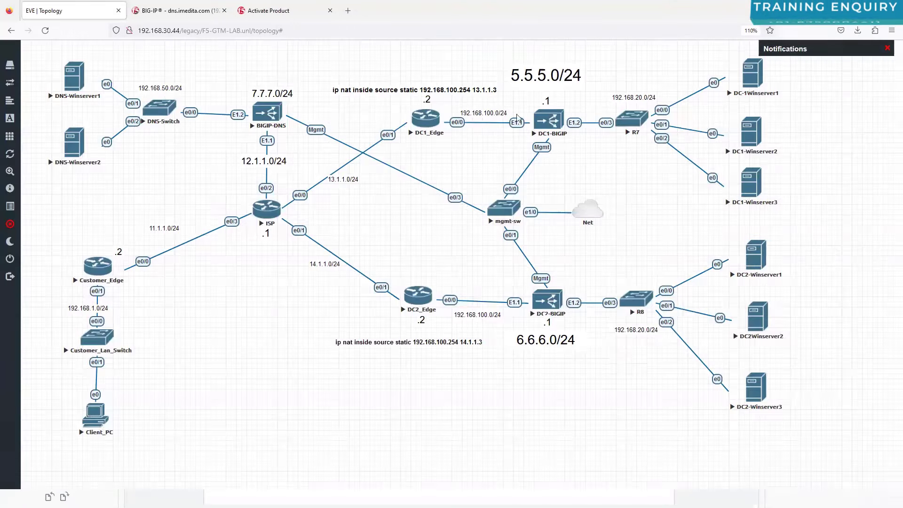
click(484, 170)
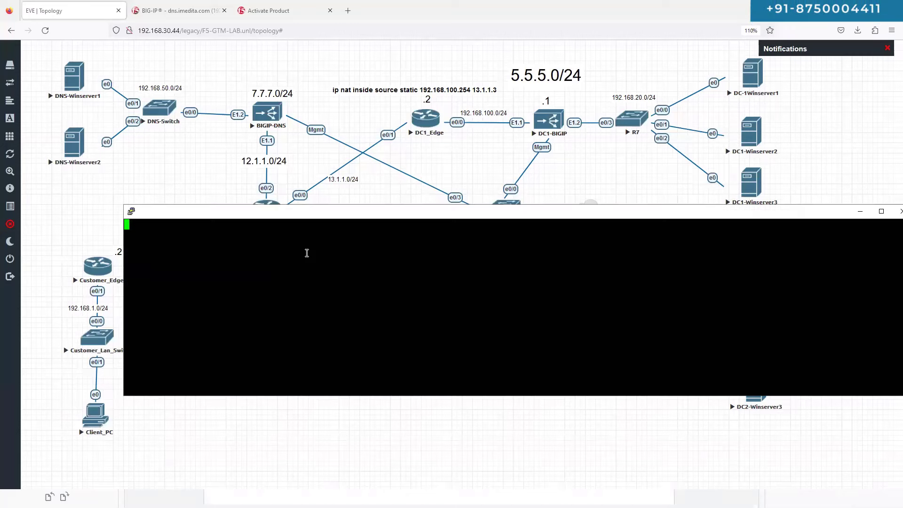
key(Return)
text(ena)
key(Return)
key(Return)
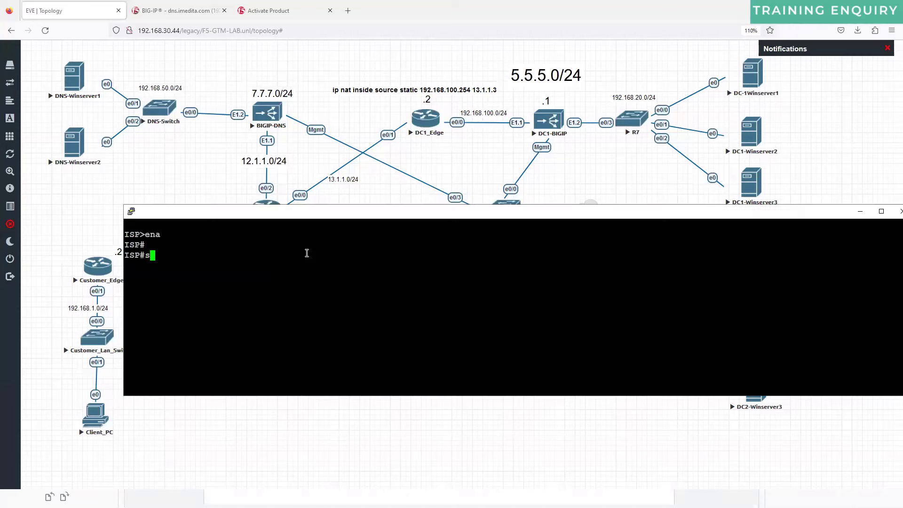
text(show ip int bri)
key(Tab)
key(Return)
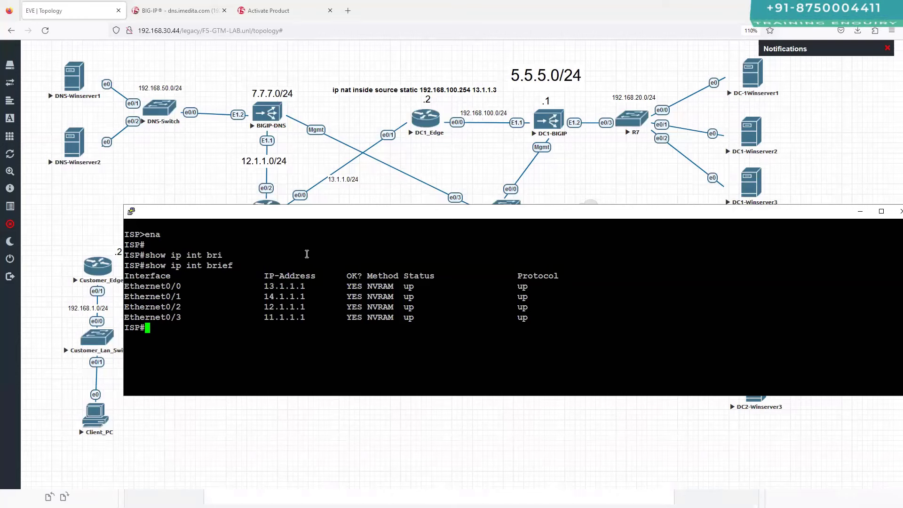
- Confirm Ethernet0/2 has address 12.1.1.1, then close the ISP PuTTY session
double_click(270, 307)
triple_click(271, 306)
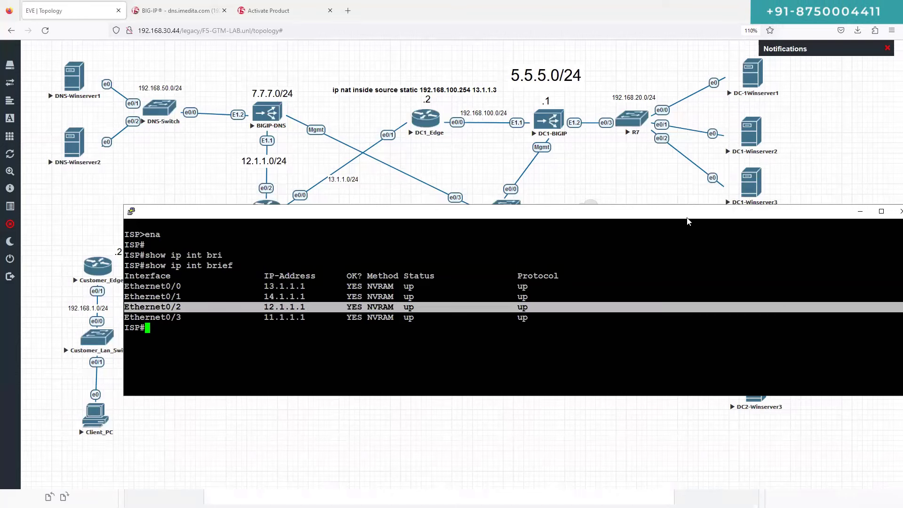
drag(687, 217, 513, 233)
click(728, 228)
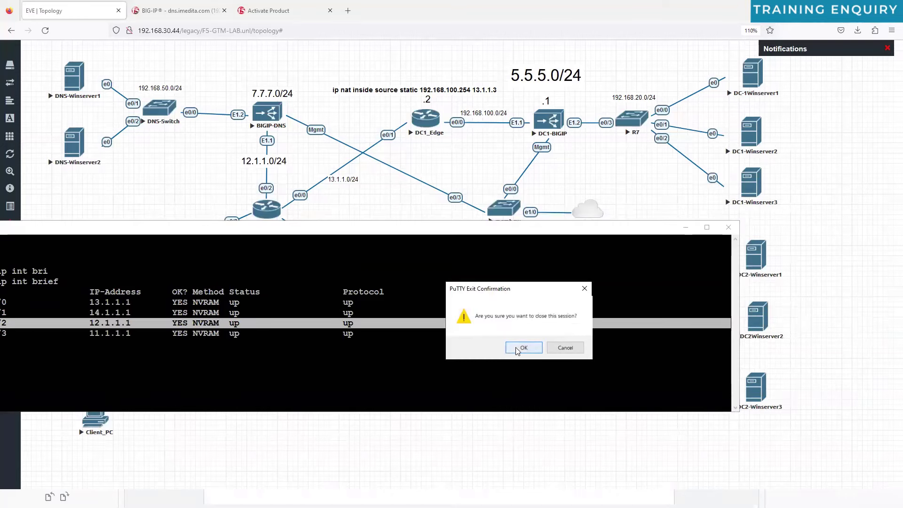
click(523, 348)
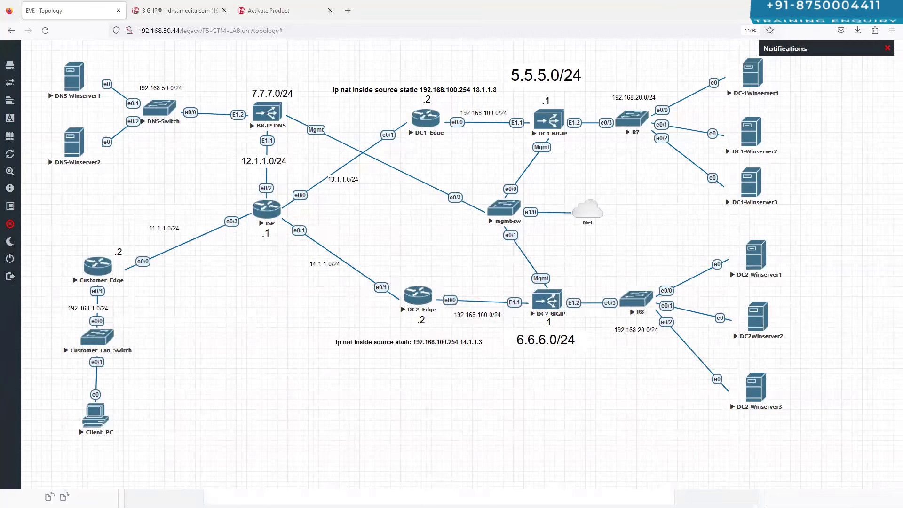
- Check allow-service help, then try creating self IP External_IP 12.1.1.2/24 on VLAN External, which errors as already existing
key(alt+Tab)
text(create )
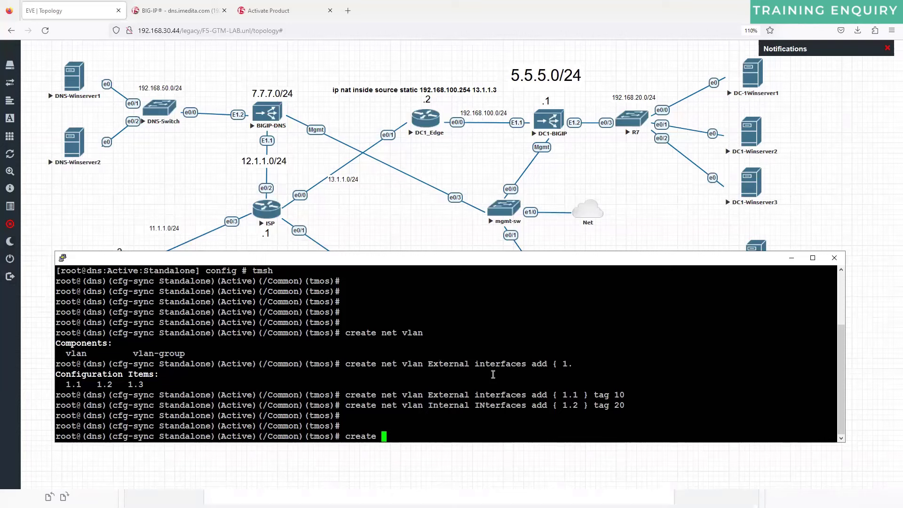
text(net se)
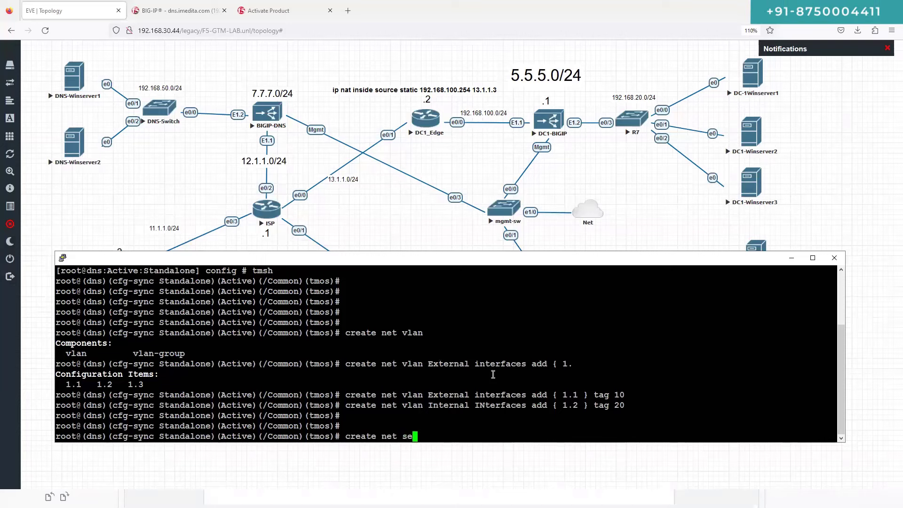
text(lf E)
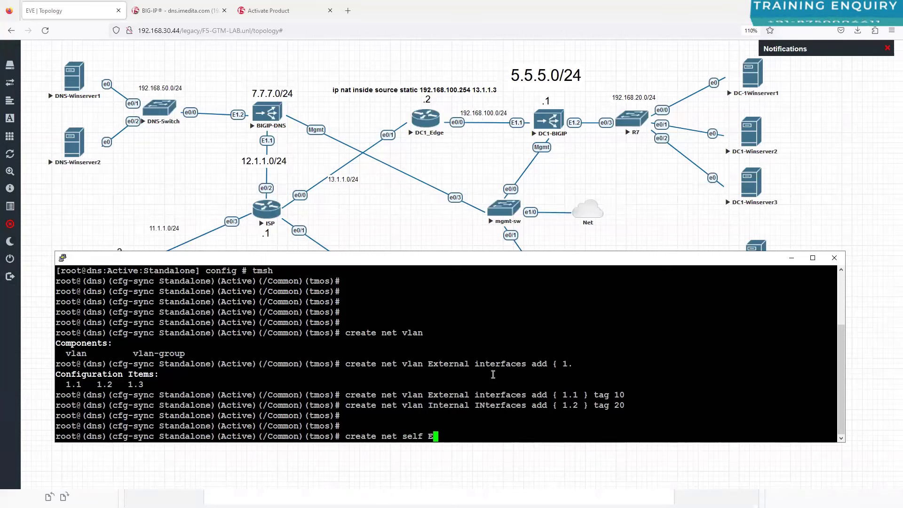
text(xternal_IP)
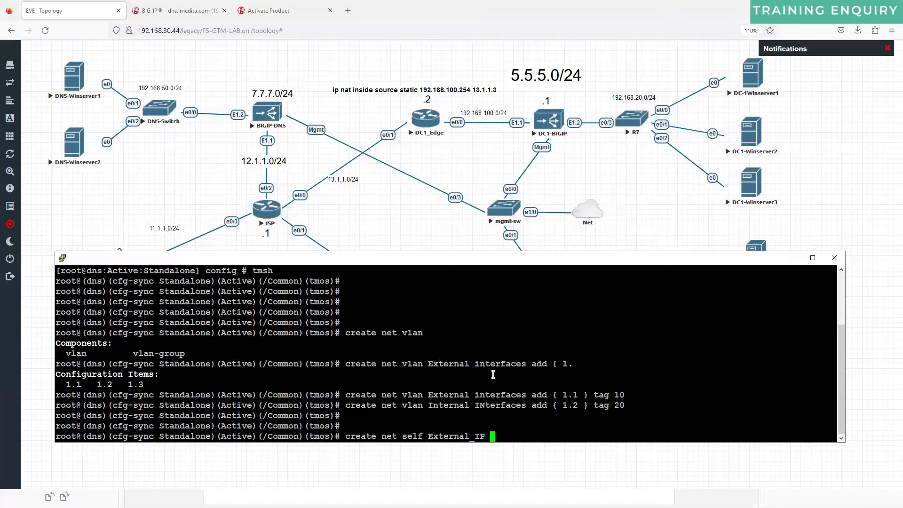
text( 12.1.1.2/)
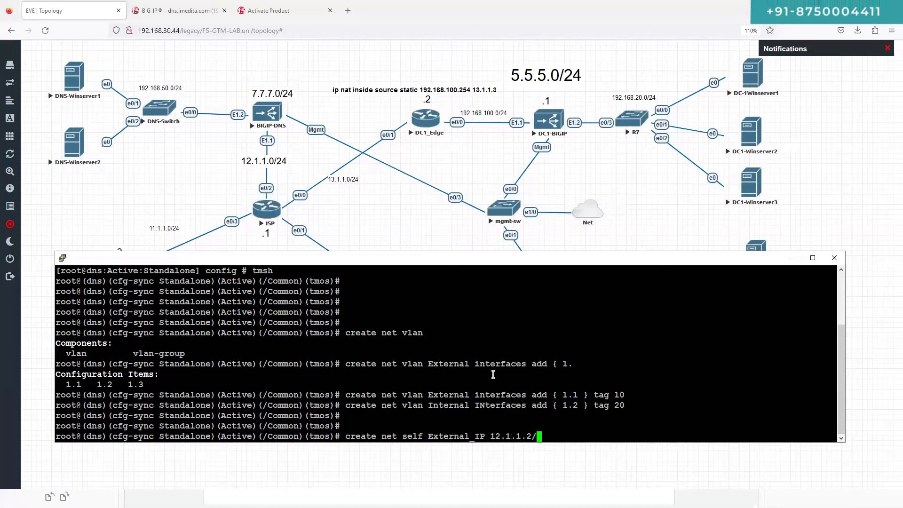
text(24 vlan External )
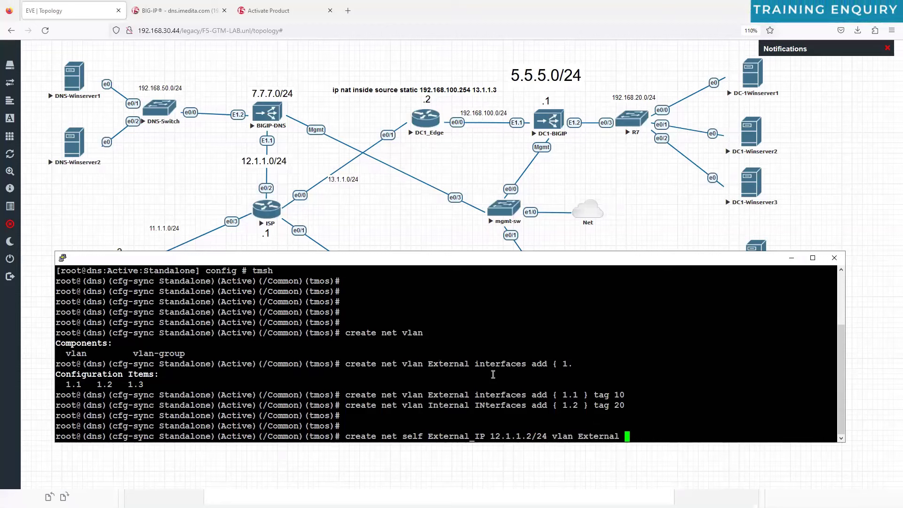
text(allow-service)
text(?)
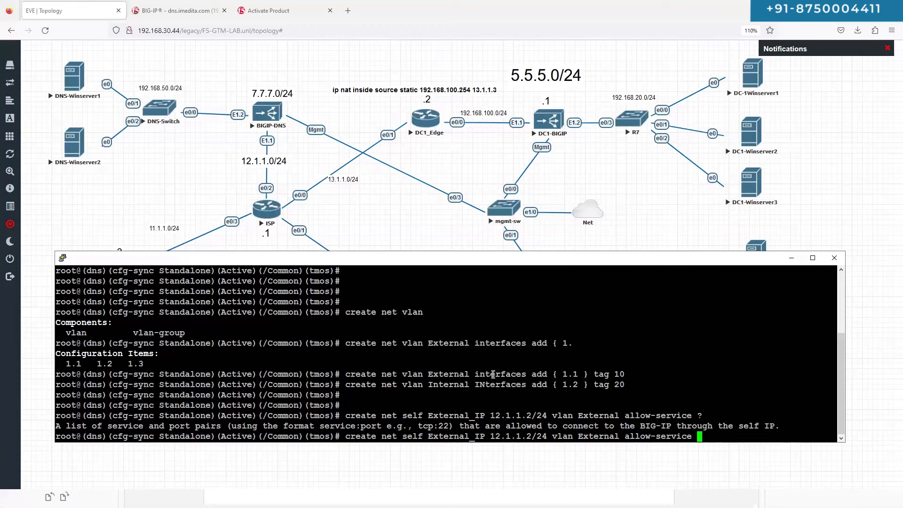
text(default)
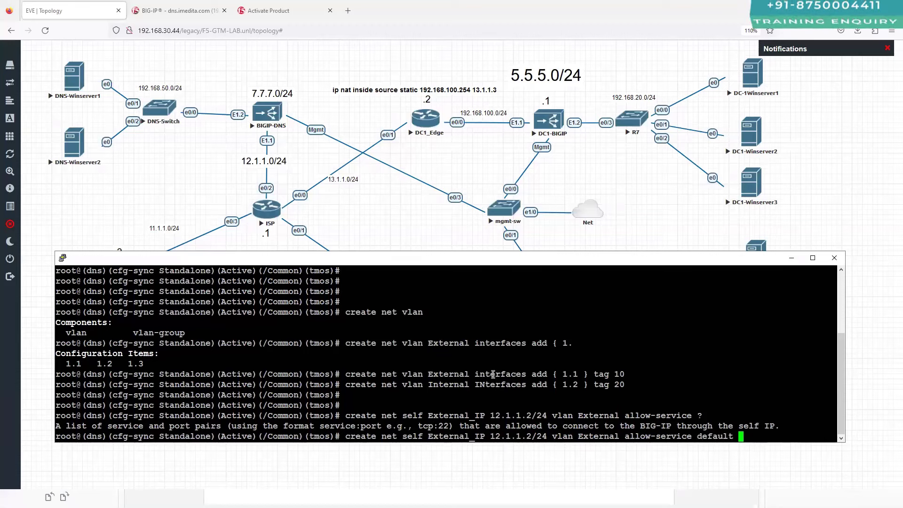
key(BackSpace)
key(BackSpace)
key(BackSpace)
key(BackSpace)
key(BackSpace)
key(BackSpace)
key(BackSpace)
key(BackSpace)
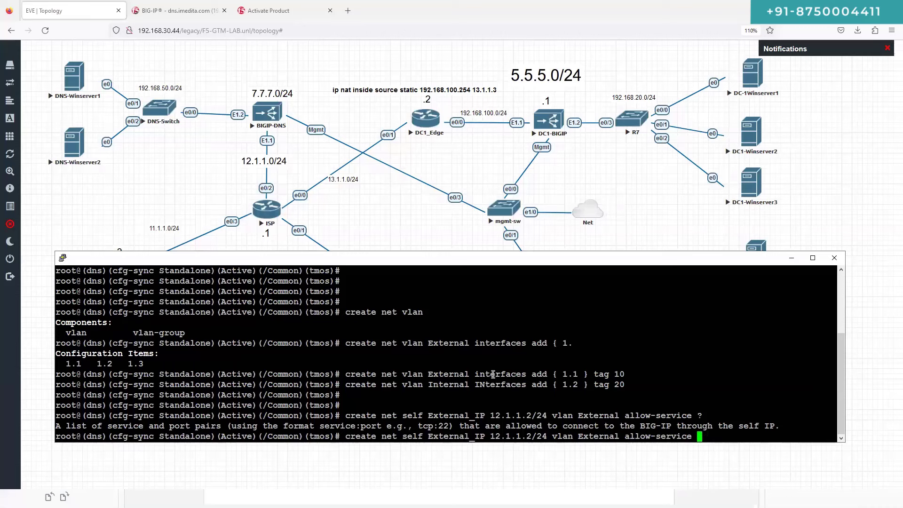
key(BackSpace)
key(BackSpace)
key(BackSpace)
key(BackSpace)
key(BackSpace)
key(BackSpace)
key(BackSpace)
key(BackSpace)
key(BackSpace)
key(BackSpace)
key(BackSpace)
key(BackSpace)
key(BackSpace)
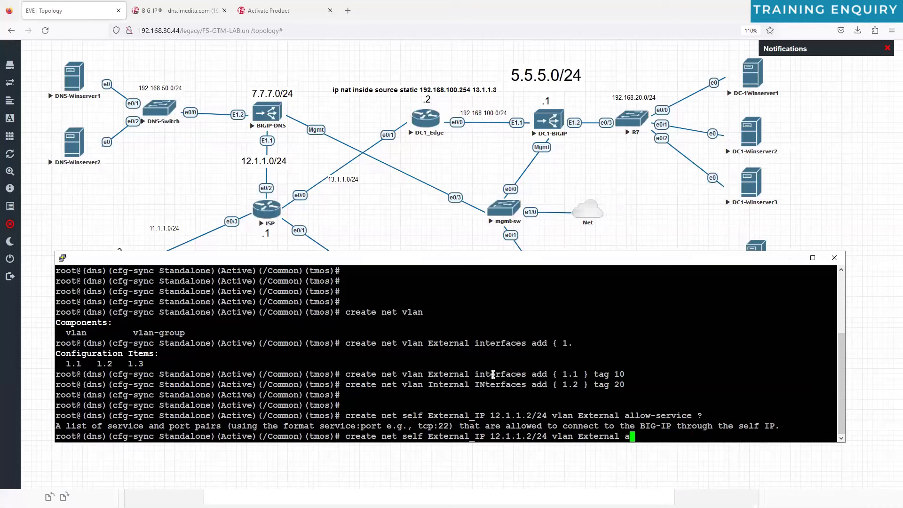
key(BackSpace)
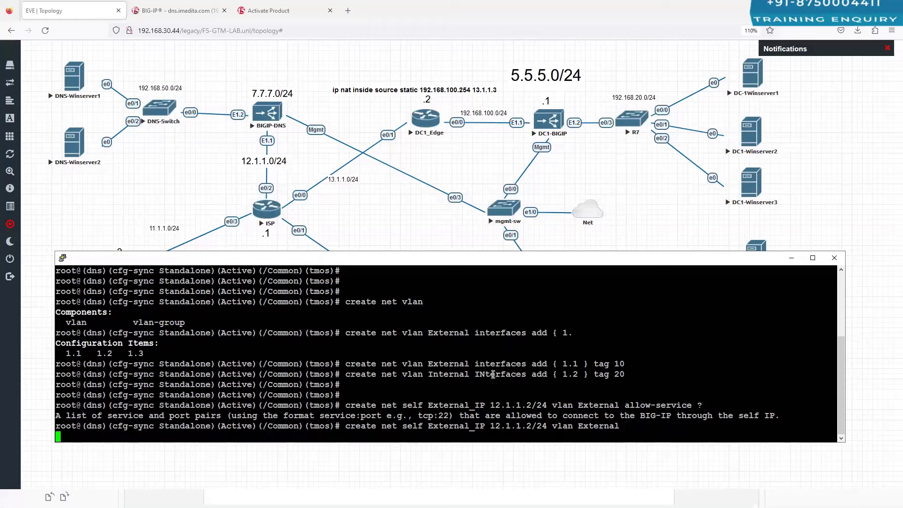
key(Return)
key(Return)
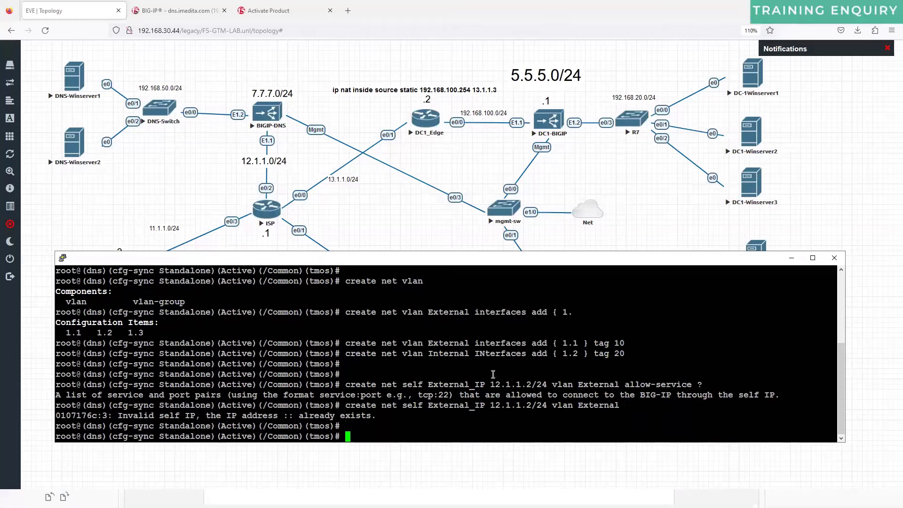
- List the existing self IPs with list net self
key(Return)
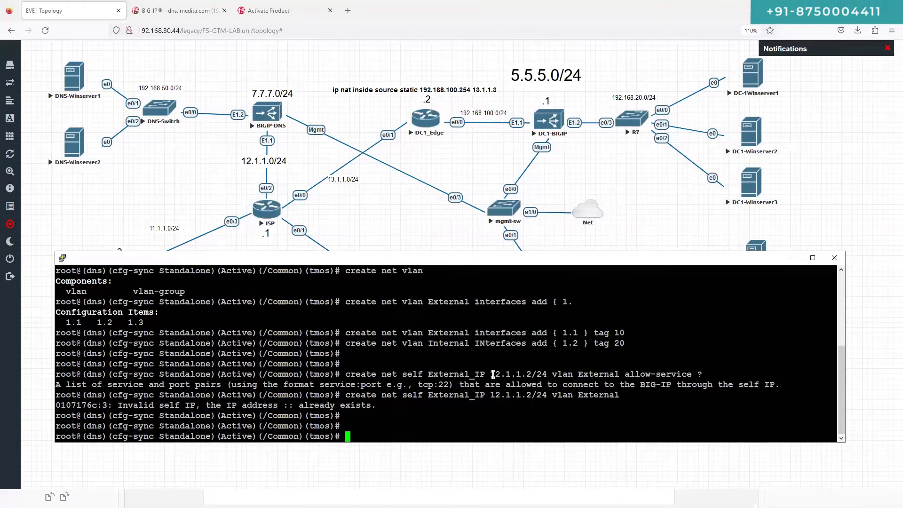
key(Return)
text(list s)
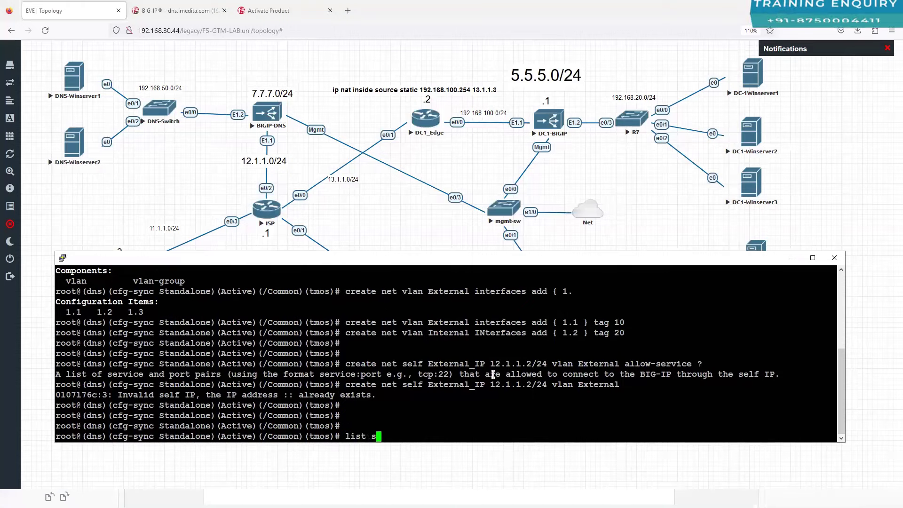
key(BackSpace)
text(net self)
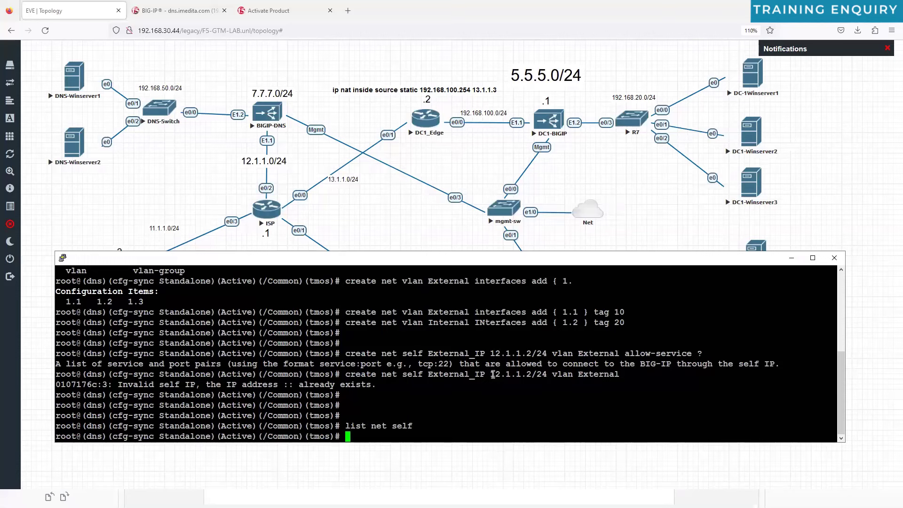
key(Return)
key(Return)
- Retry the External_IP creation with allow-service none; it fails again as already existing
key(Up)
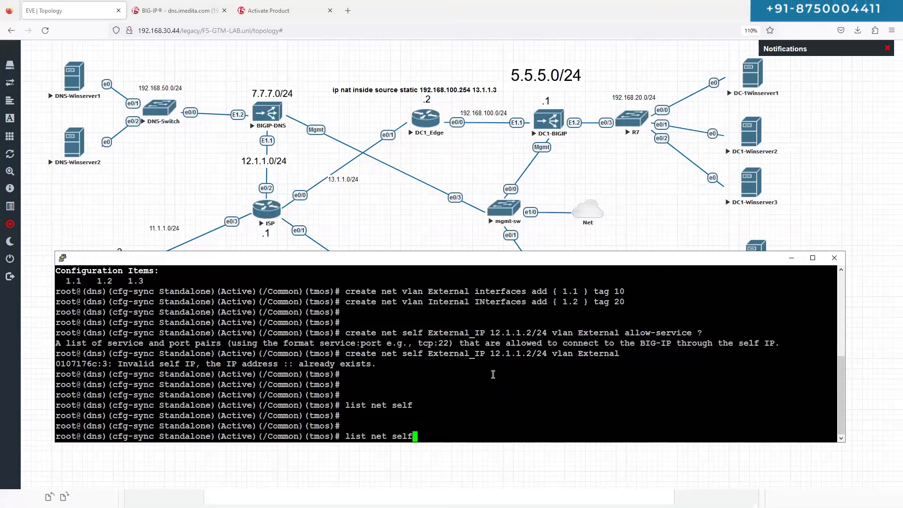
key(Up)
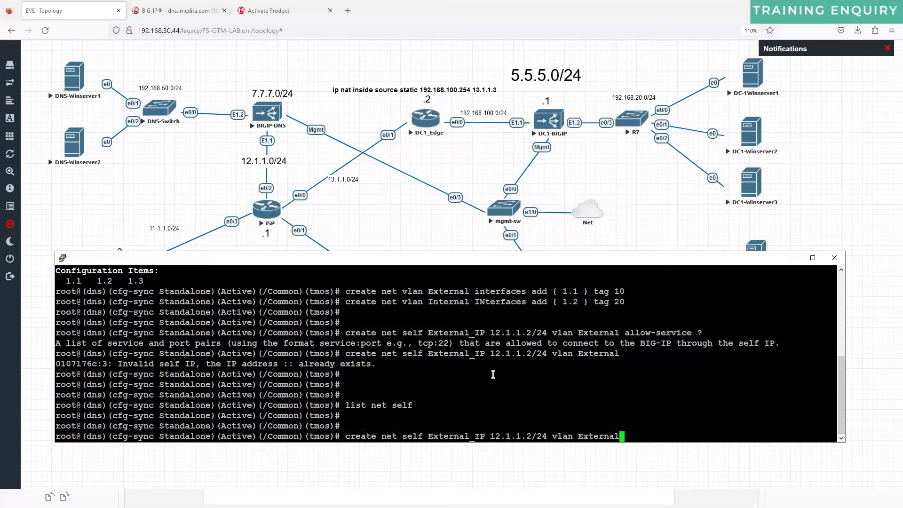
text(allow-service none)
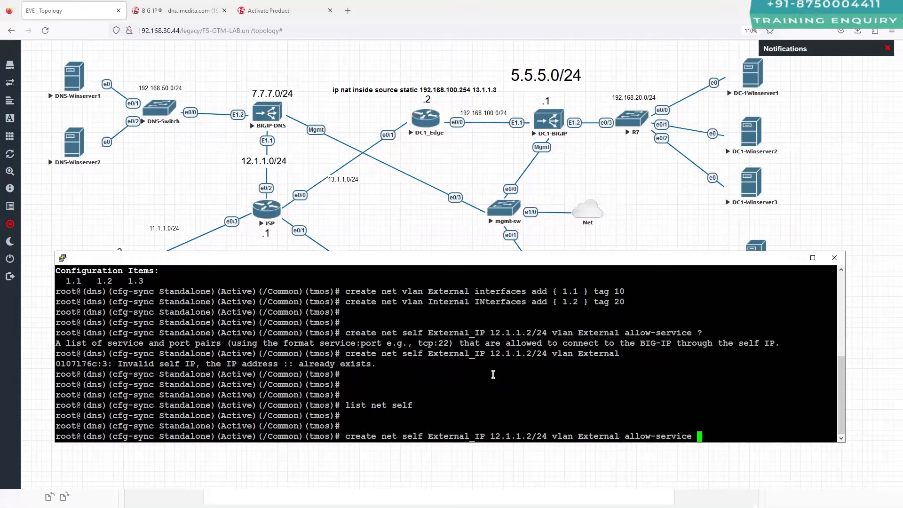
key(Return)
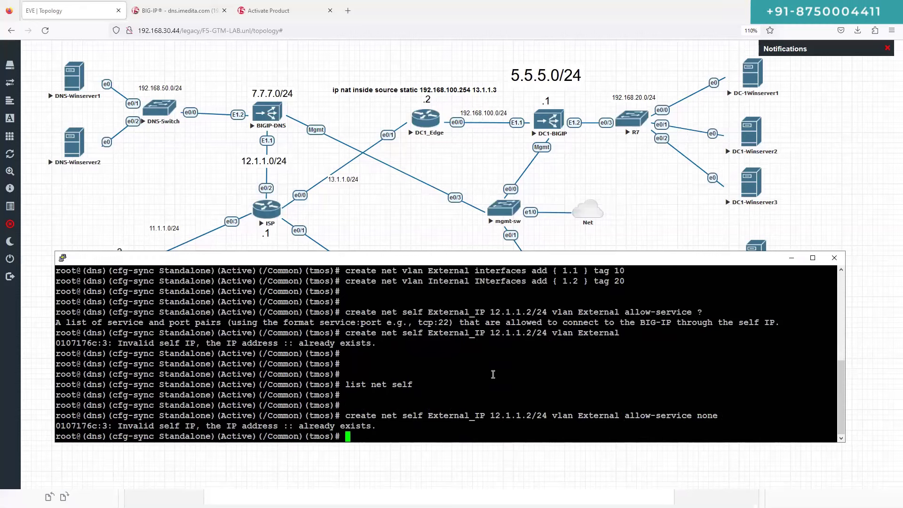
key(Return)
key(Return)
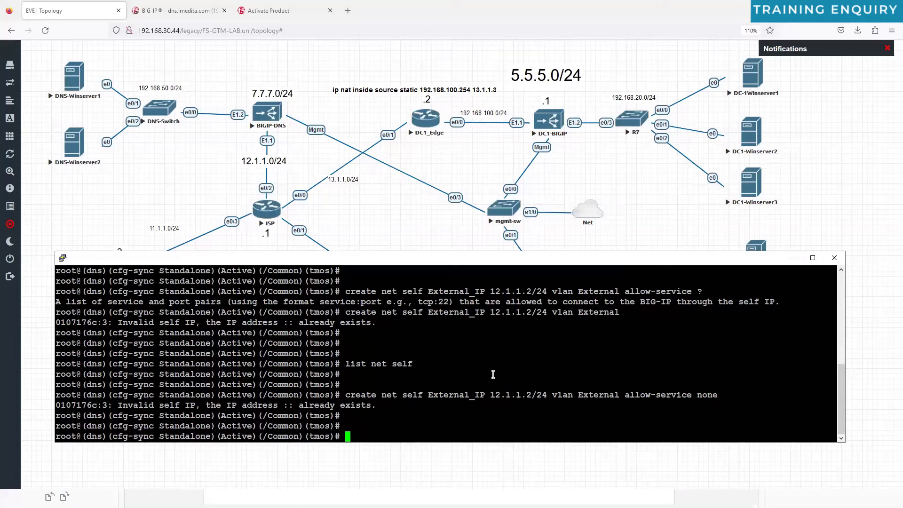
key(Up)
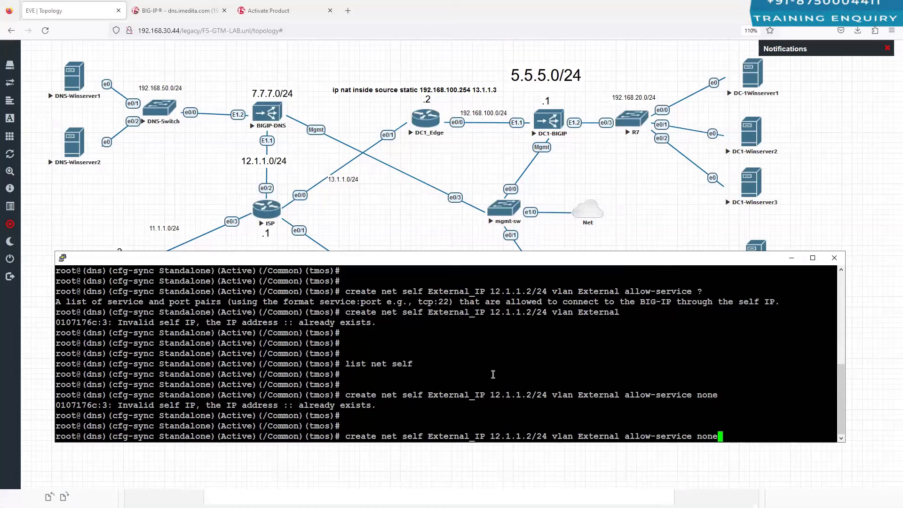
key(BackSpace)
key(BackSpace)
key(BackSpace)
key(BackSpace)
key(BackSpace)
key(BackSpace)
key(BackSpace)
key(BackSpace)
key(BackSpace)
key(BackSpace)
key(BackSpace)
key(BackSpace)
key(BackSpace)
key(BackSpace)
key(BackSpace)
key(BackSpace)
key(BackSpace)
key(BackSpace)
key(BackSpace)
key(BackSpace)
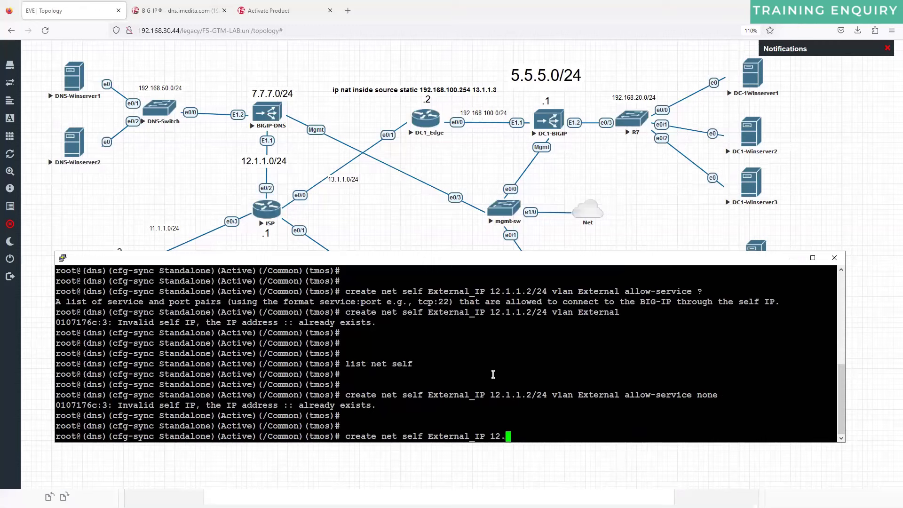
key(BackSpace)
key(BackSpace)
key(BackSpace)
- Create self IP External_IP with address 12.1.1.2/24 on VLAN External using the address property
text(?)
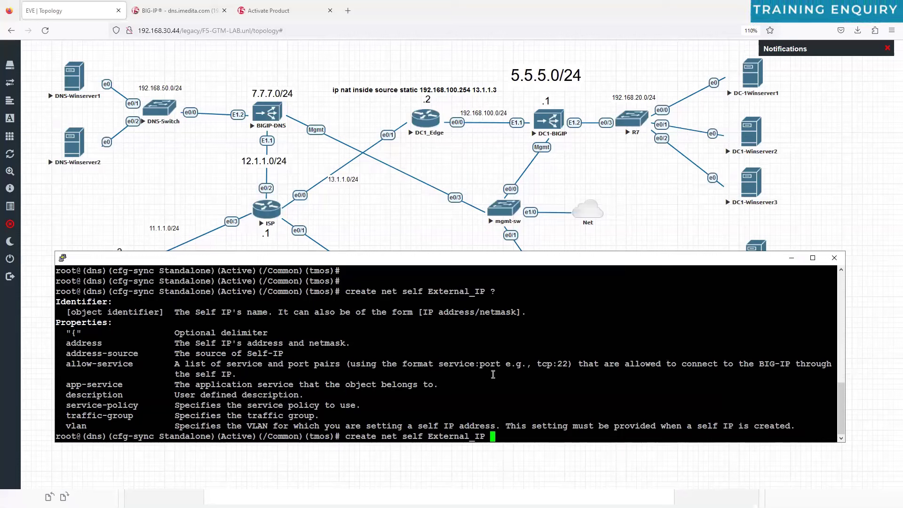
text(add)
key(Tab)
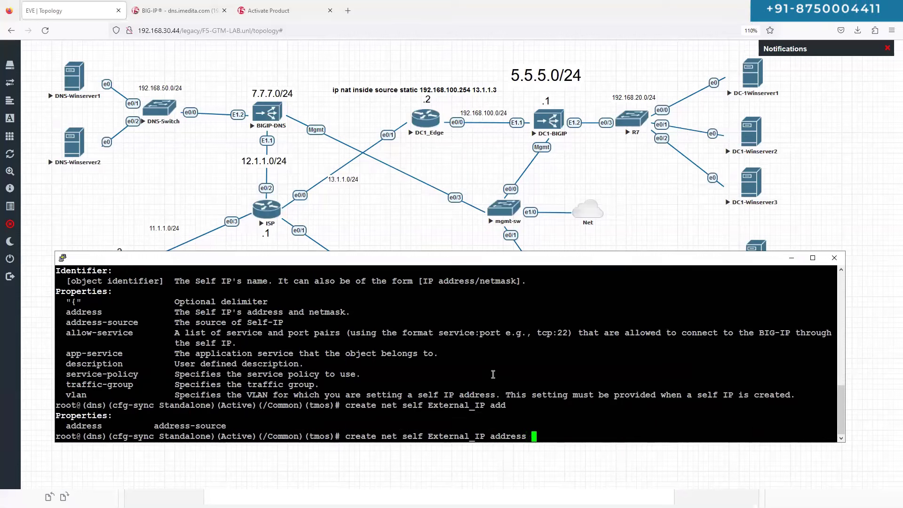
text(?)
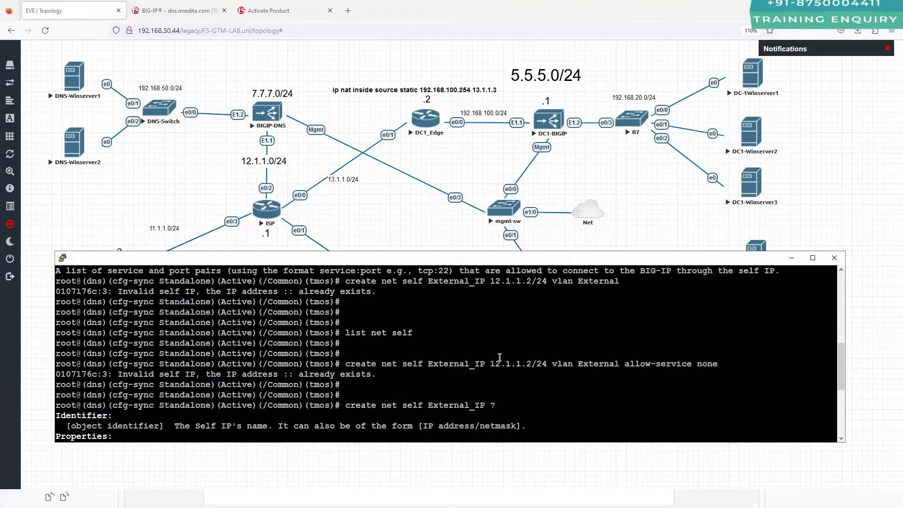
text(12.1.1.2/24)
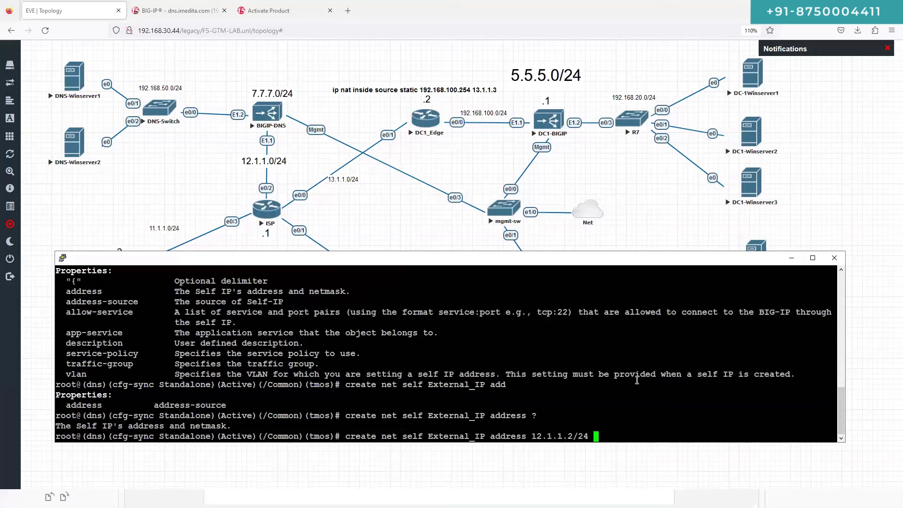
text( vlan External )
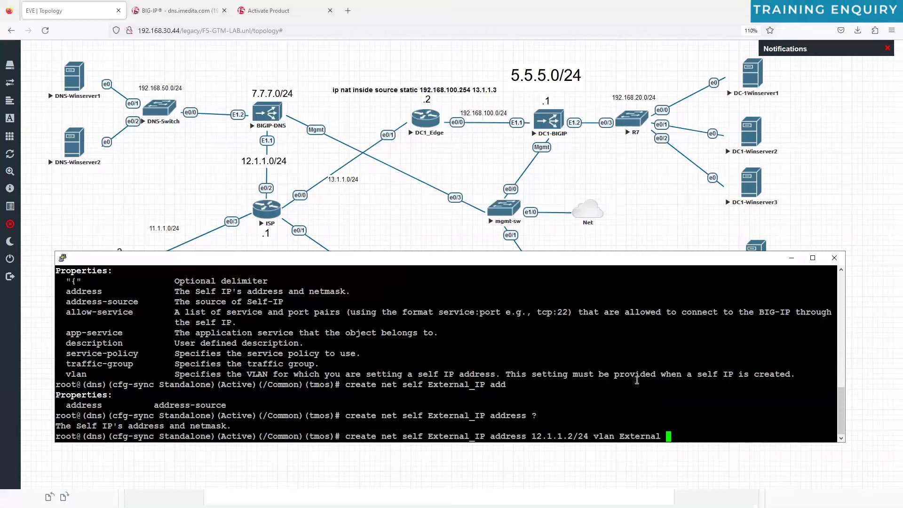
text(A)
key(Tab)
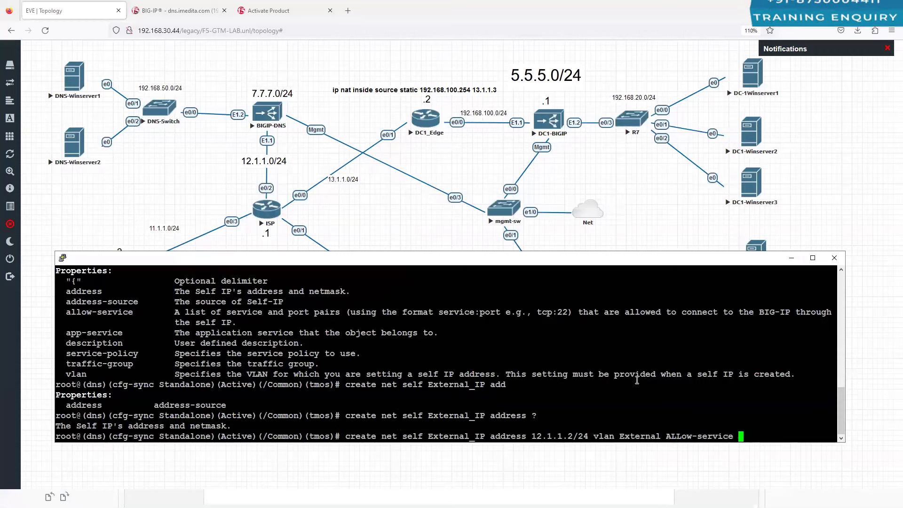
key(BackSpace)
key(BackSpace)
key(BackSpace)
key(BackSpace)
key(BackSpace)
key(BackSpace)
key(BackSpace)
key(BackSpace)
key(BackSpace)
key(BackSpace)
key(BackSpace)
key(BackSpace)
key(BackSpace)
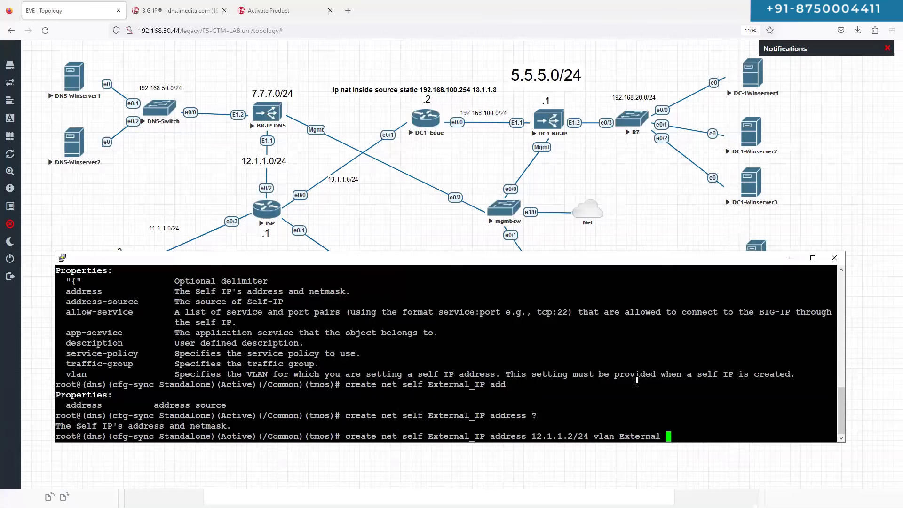
key(Return)
key(Return)
- Add self IP Internal_IP with address 192.168.50.1/24 on VLAN Internal
text(cre)
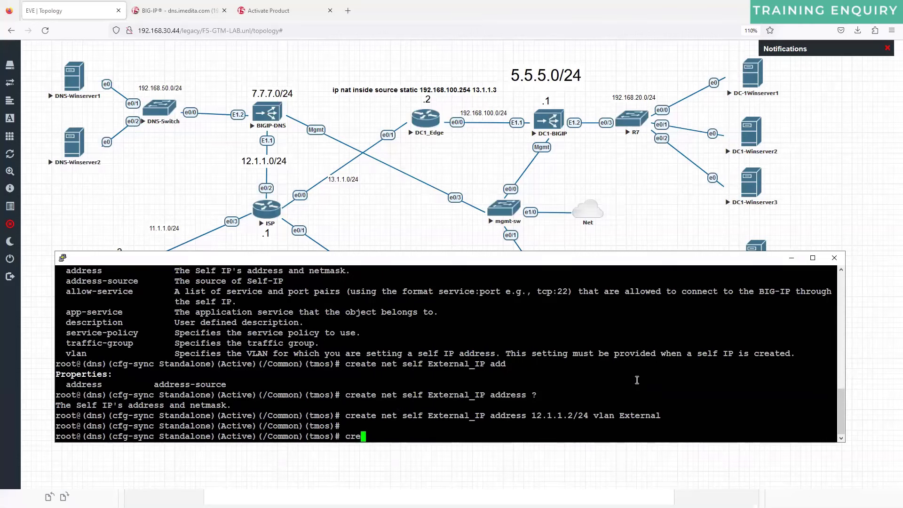
text(ate net sef)
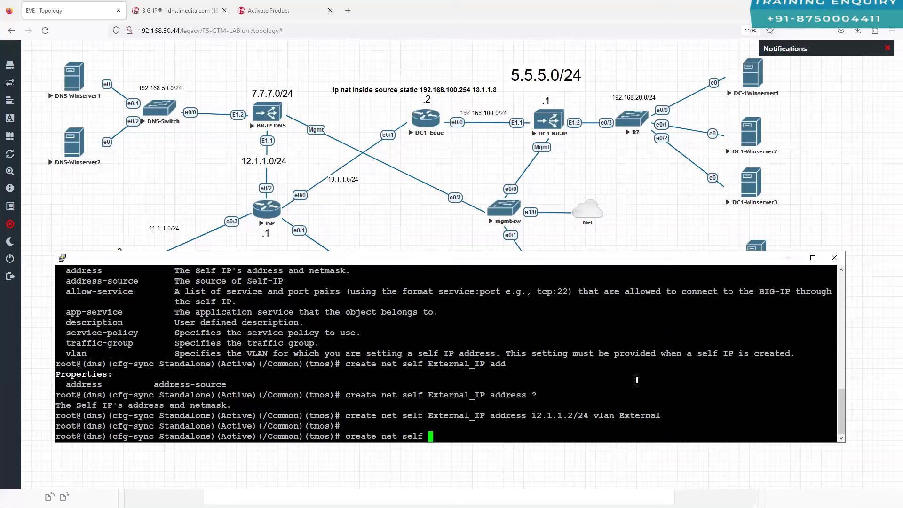
text(INTtern)
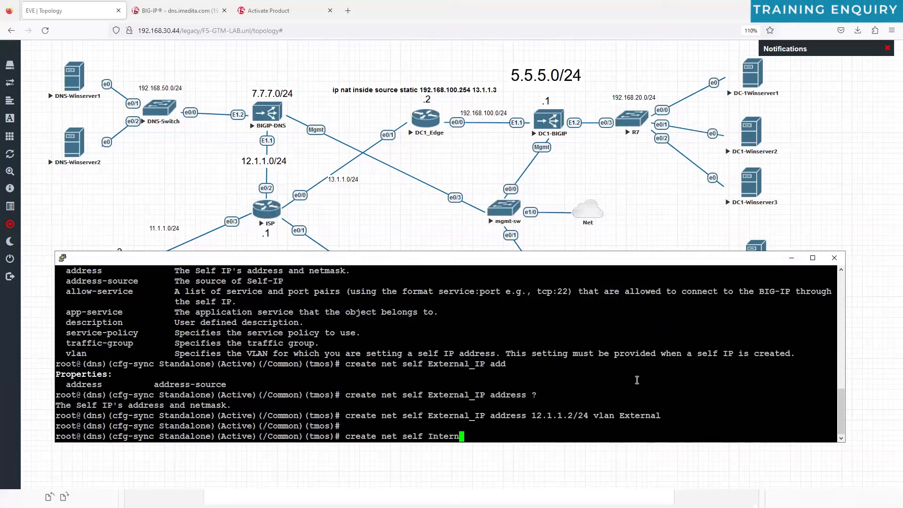
text(al_IP a)
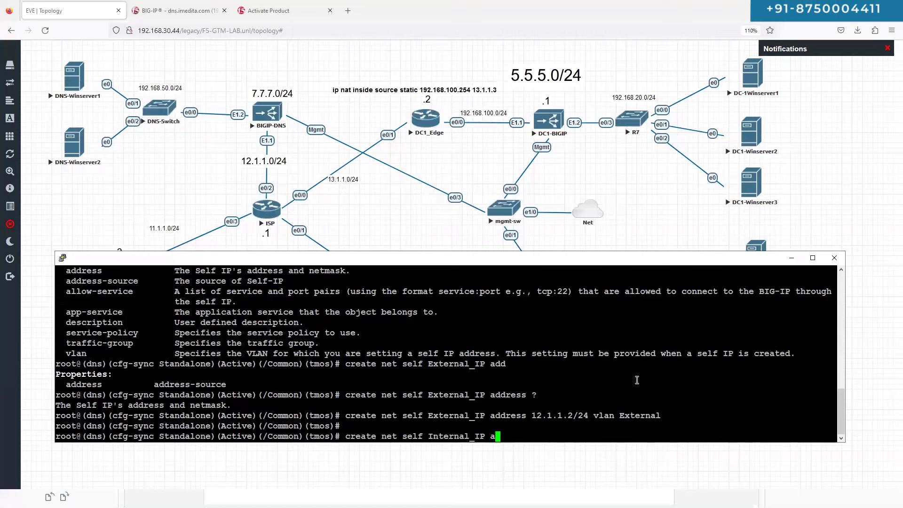
text(dd)
key(Tab)
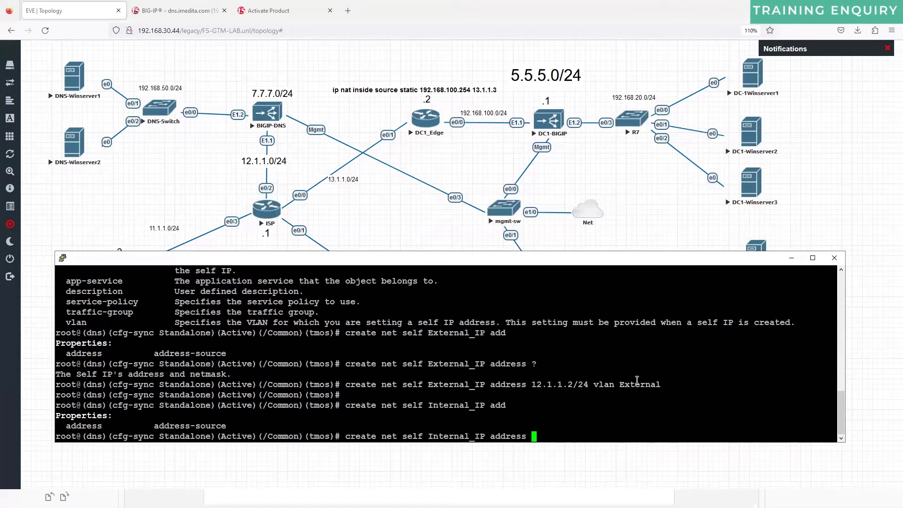
text(192.168.50.1)
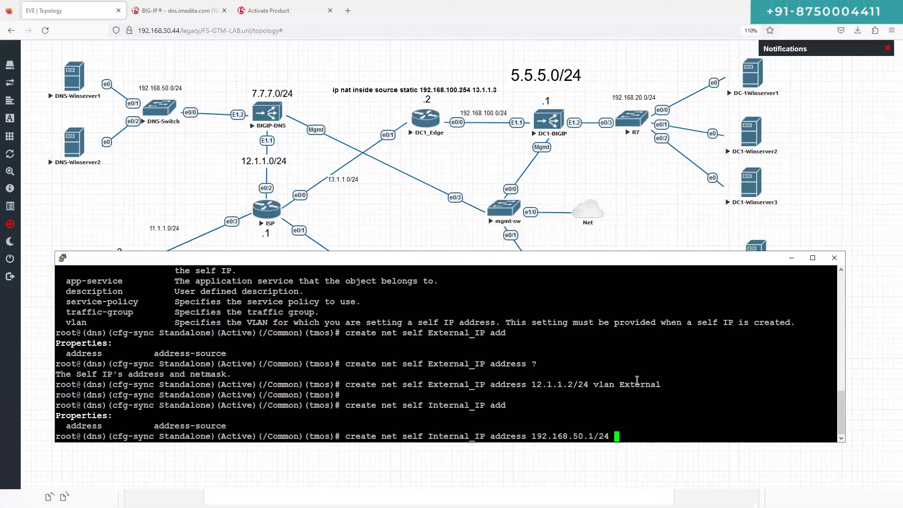
text(/24 vlan Internal)
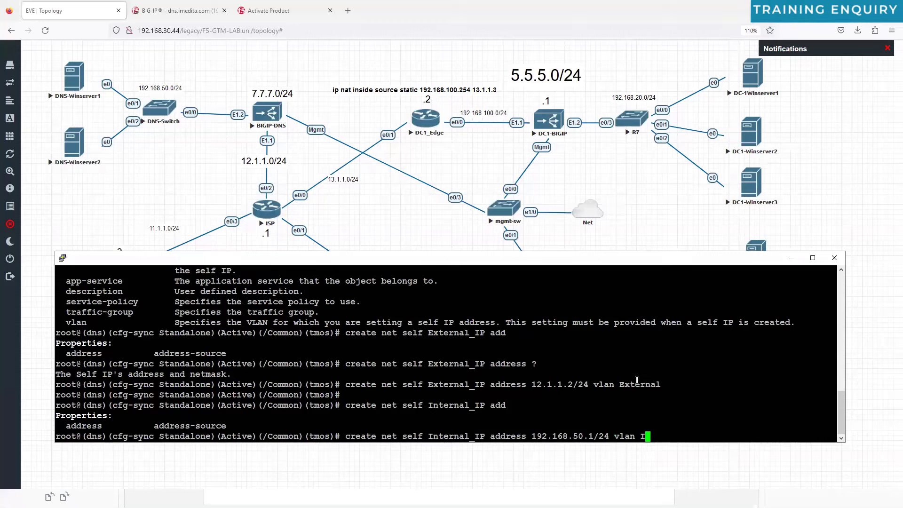
key(Return)
key(Return)
key(Return)
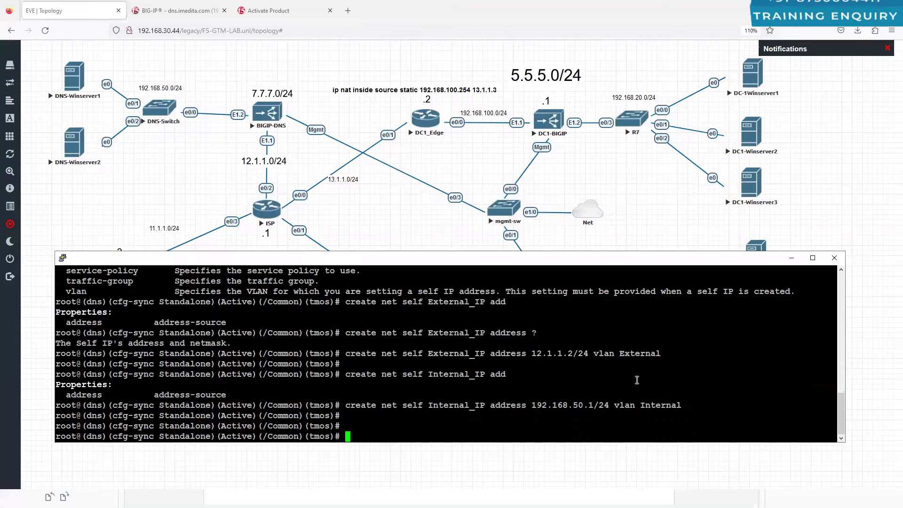
- List the self IPs to confirm both External_IP and Internal_IP exist
text(list net )
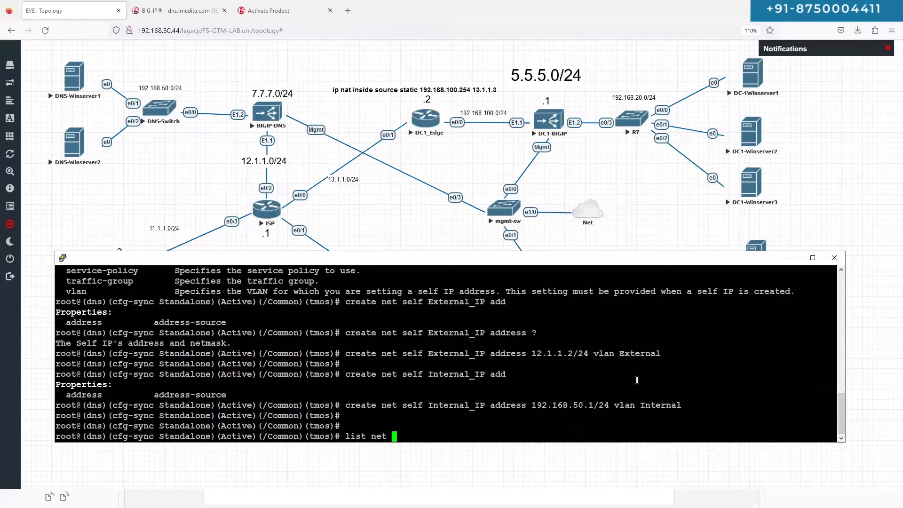
text(self)
key(Return)
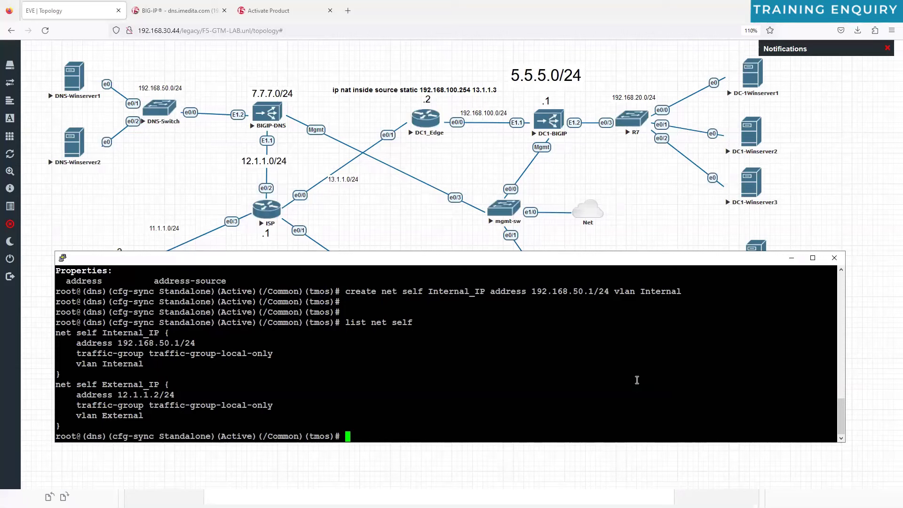
key(Return)
key(Return)
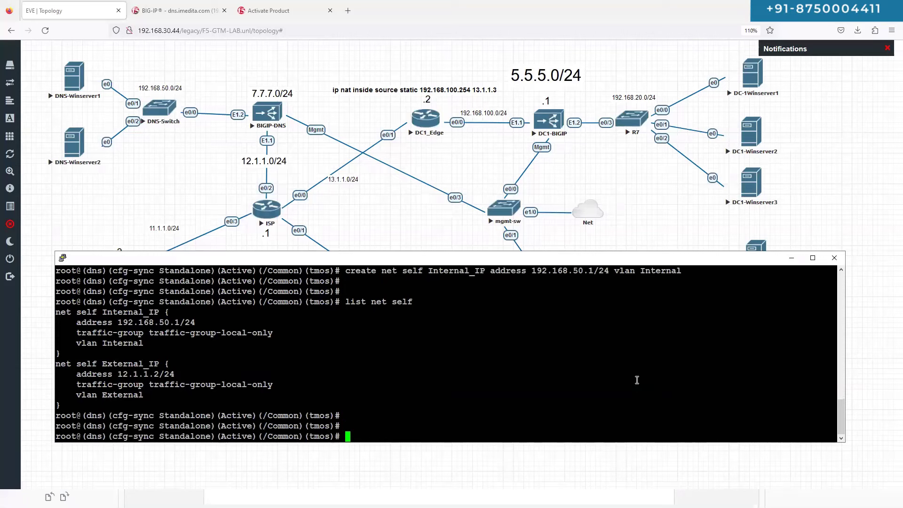
text(create )
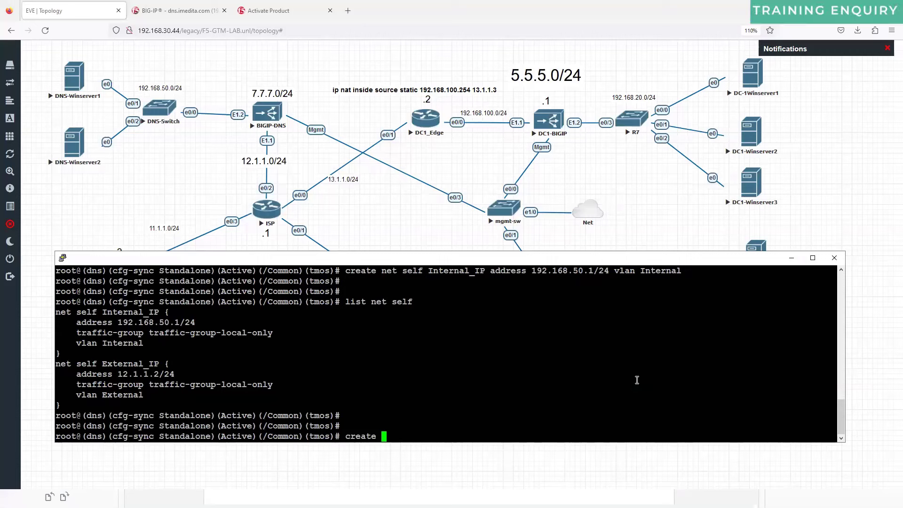
text(net rou)
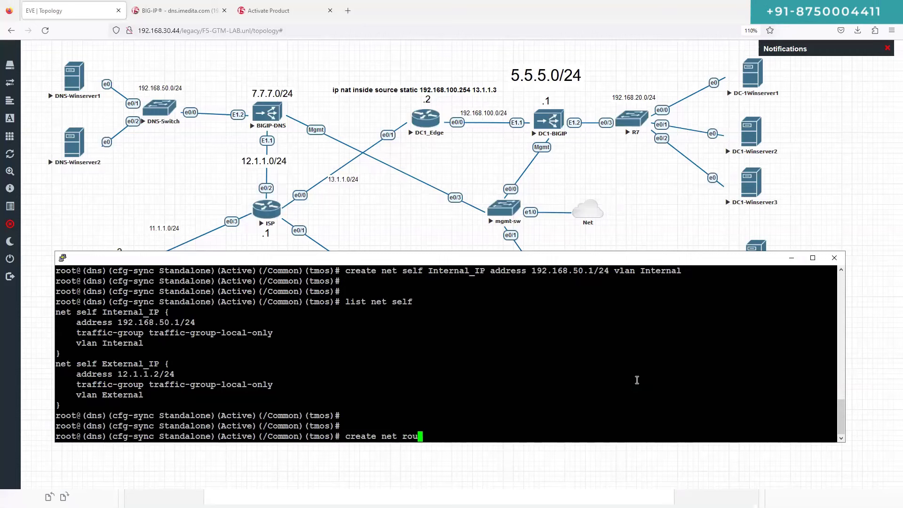
- Create route 'default' with network default via gateway 12.1.1.1
key(Tab)
text(t)
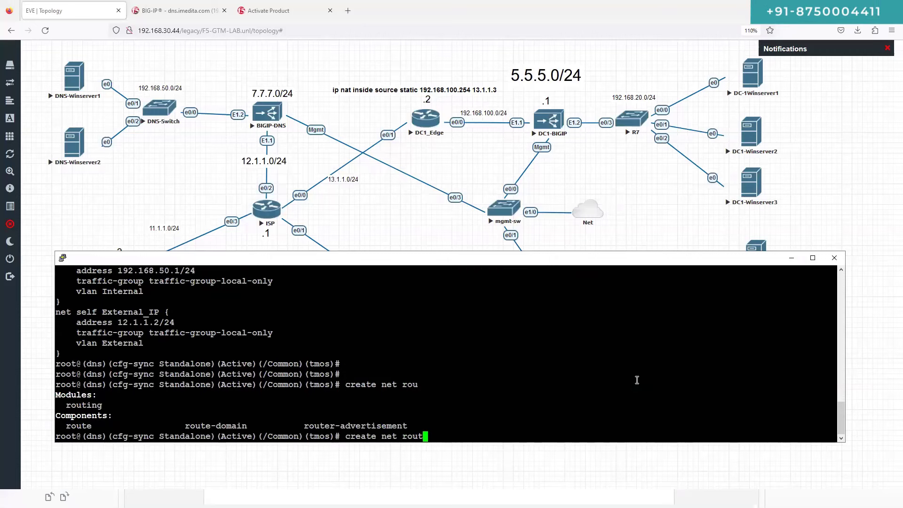
text(e)
key(Tab)
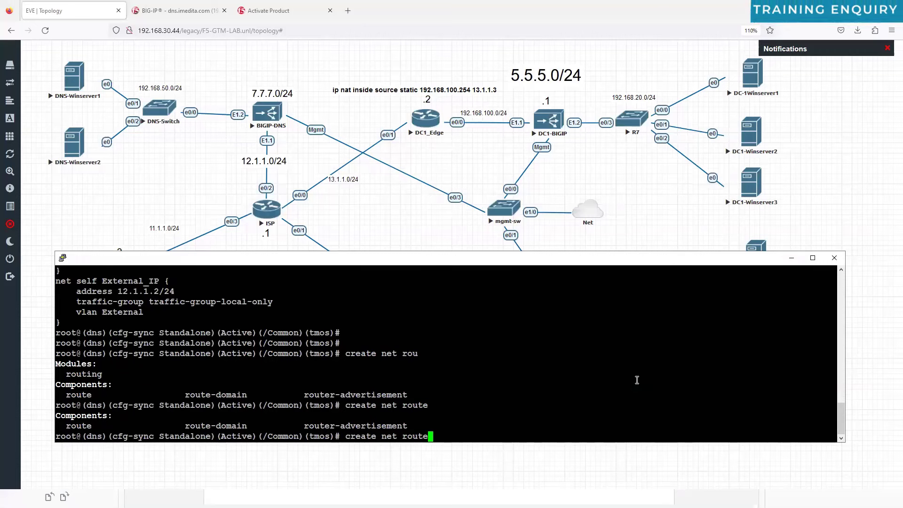
key(Tab)
text(defa)
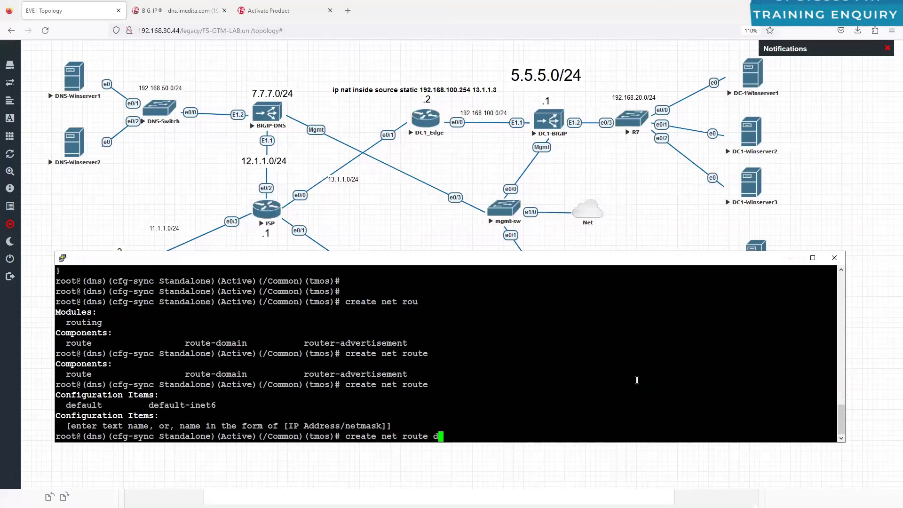
key(Tab)
key(Tab)
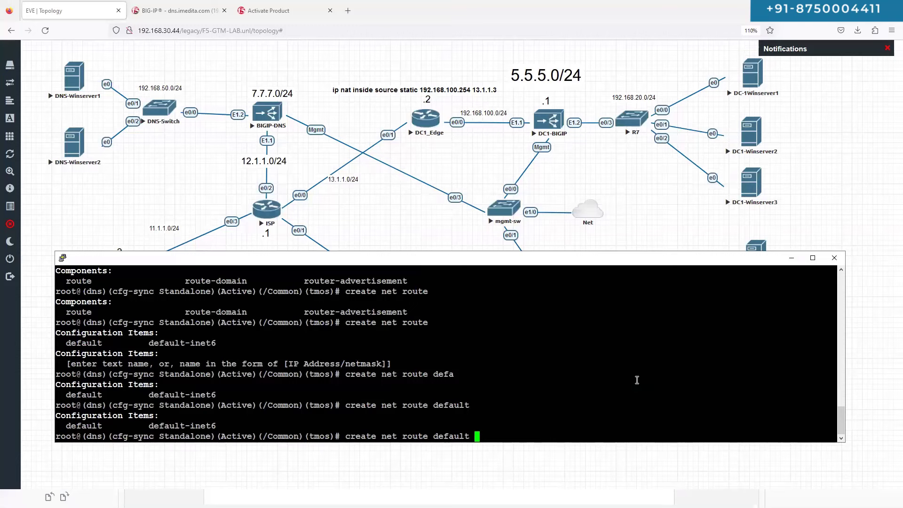
key(Tab)
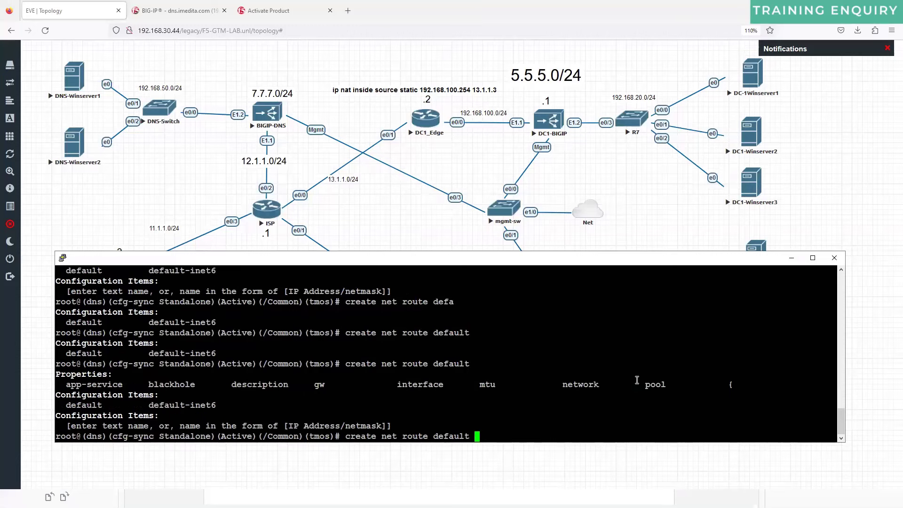
text(network )
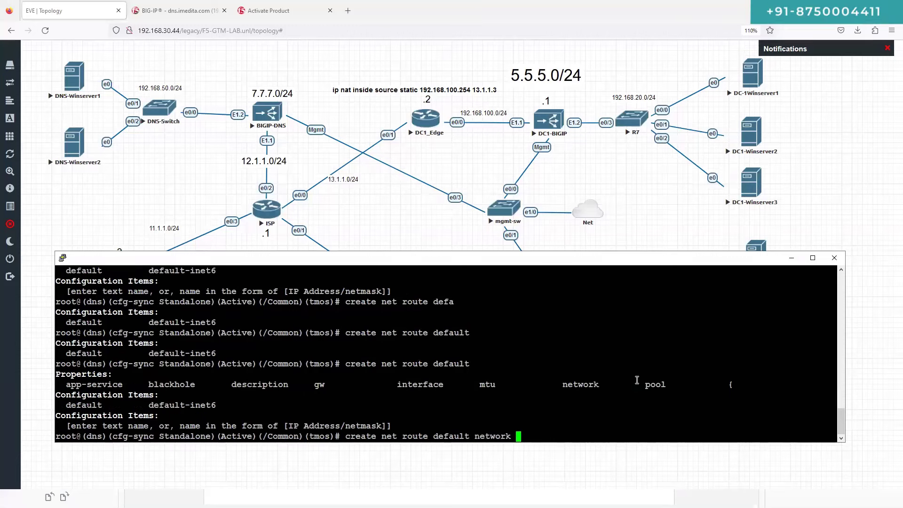
text(d)
key(Tab)
text(gw )
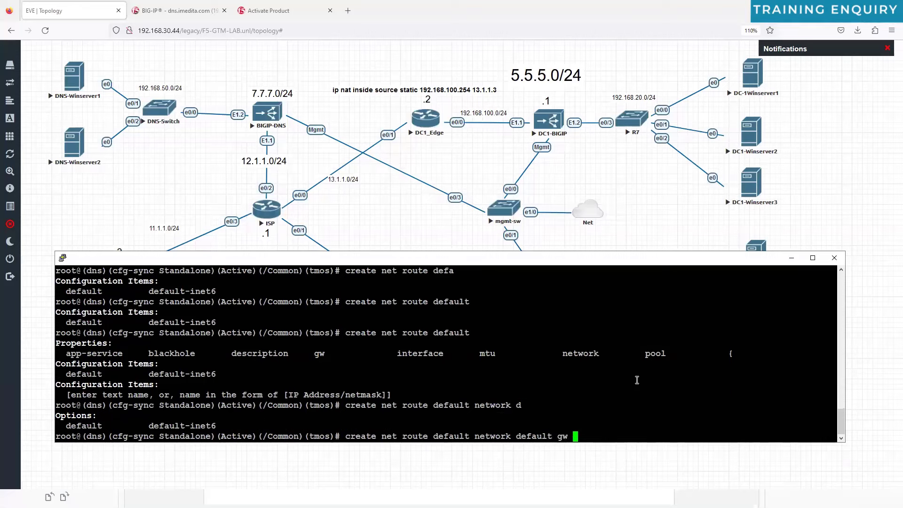
text(12.1.1.1)
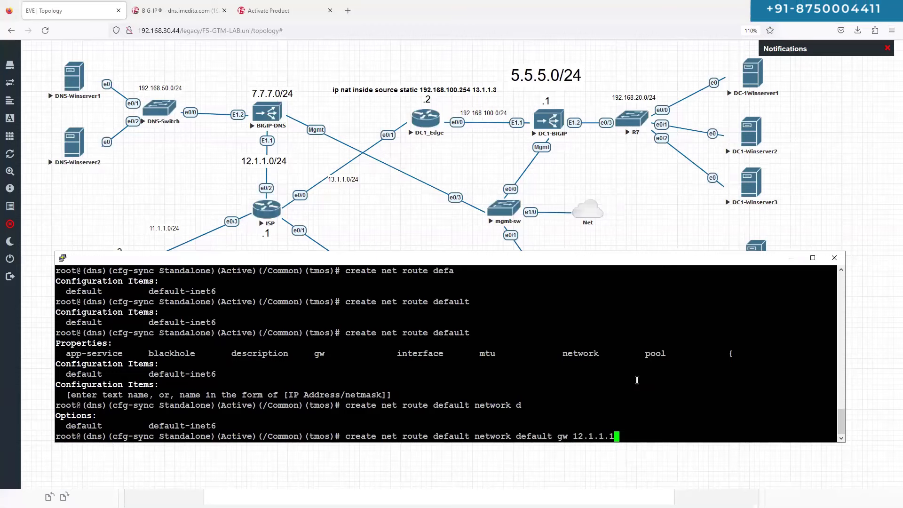
key(Return)
key(Return)
key(Return)
- List the configured routes with list net route and try show ip route
text(li)
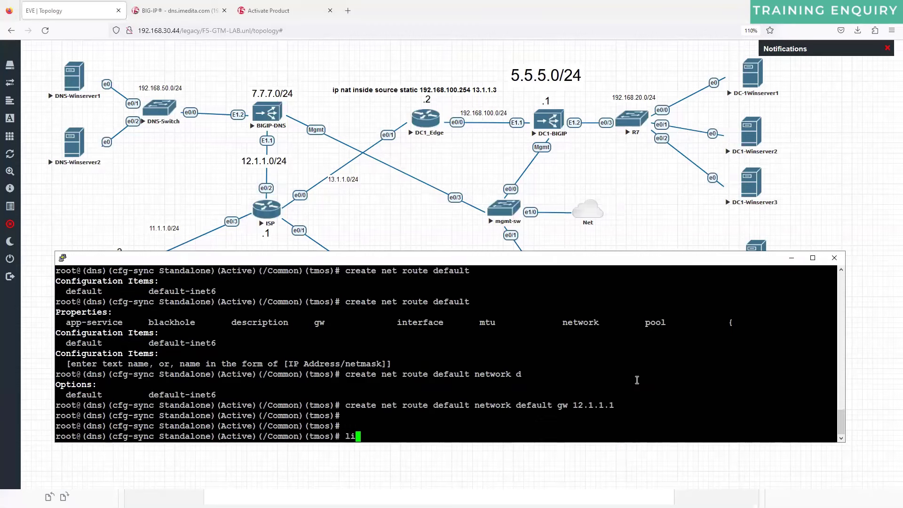
text(st net route)
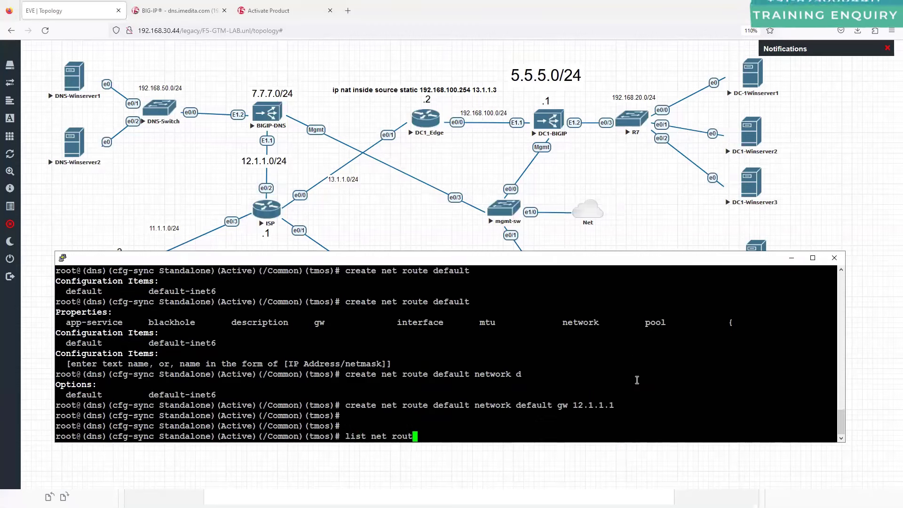
key(Return)
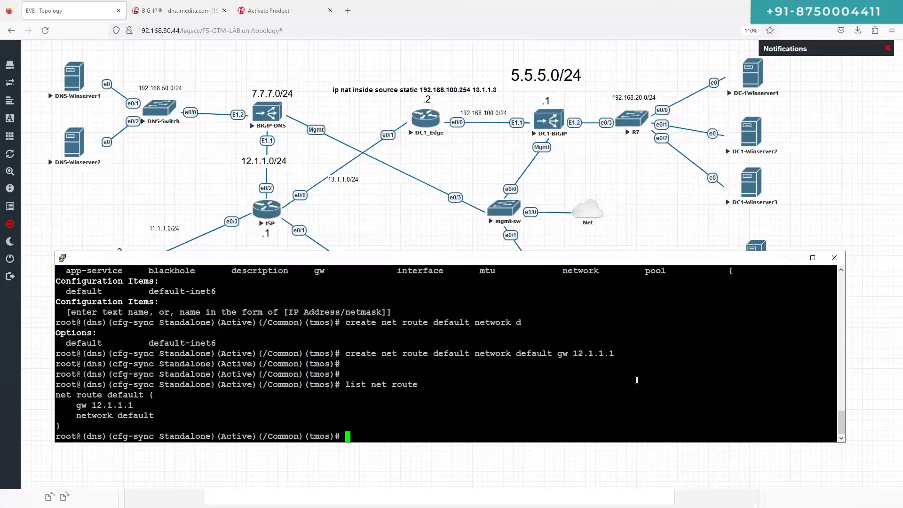
key(Return)
key(Return)
key(Return)
key(Return)
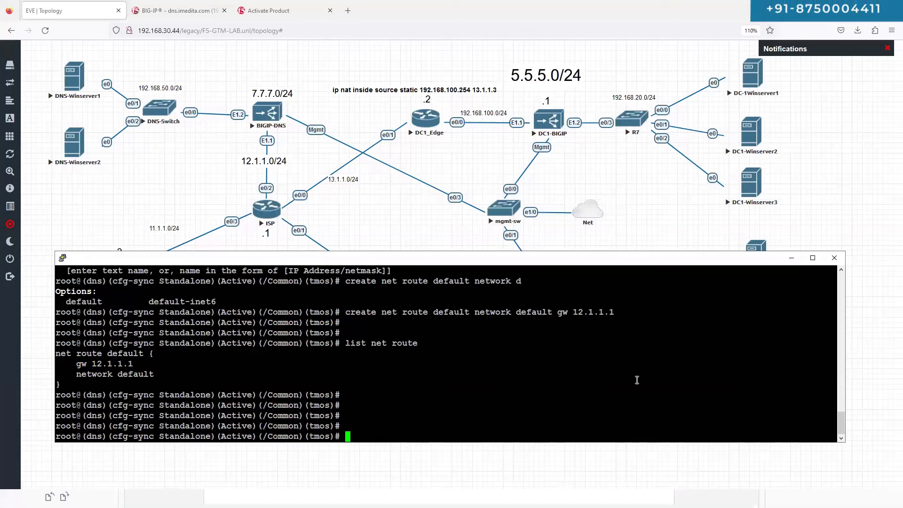
text(show )
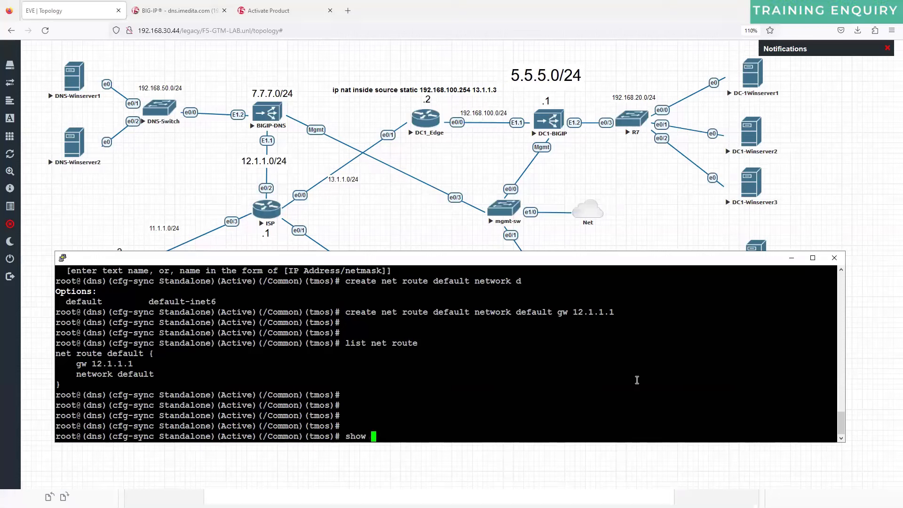
text(ip route)
key(Return)
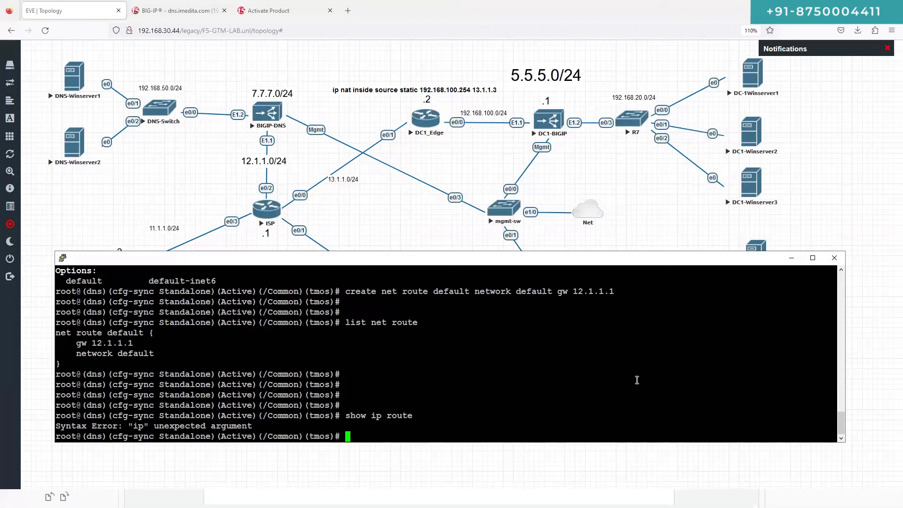
- Show the routing table with show net route, highlighting the default, 192.168.50.0/24 and 12.1.1.0/24 entries
text(shw net)
key(BackSpace)
key(BackSpace)
key(BackSpace)
key(BackSpace)
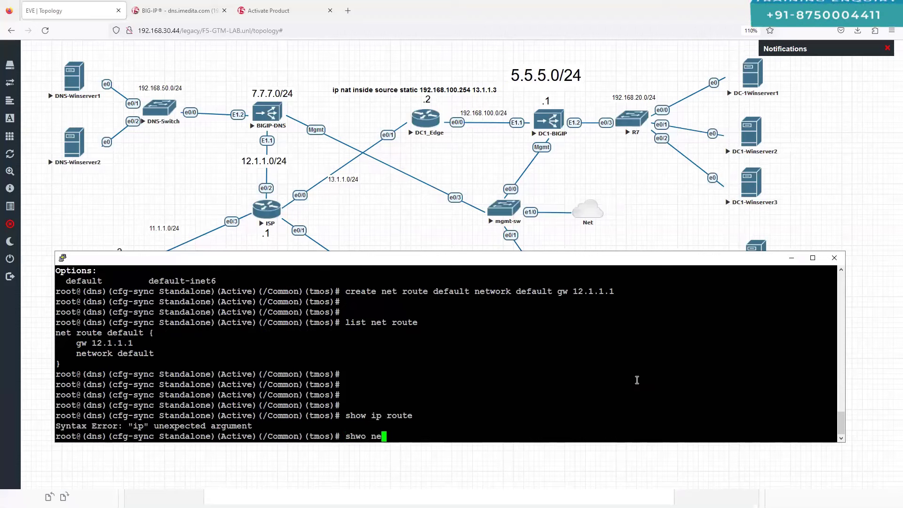
key(BackSpace)
text(ow net route)
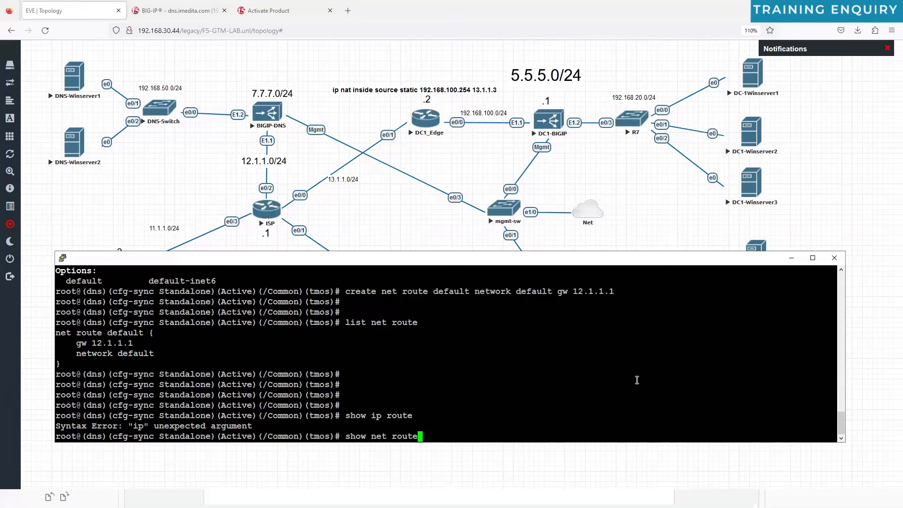
key(Return)
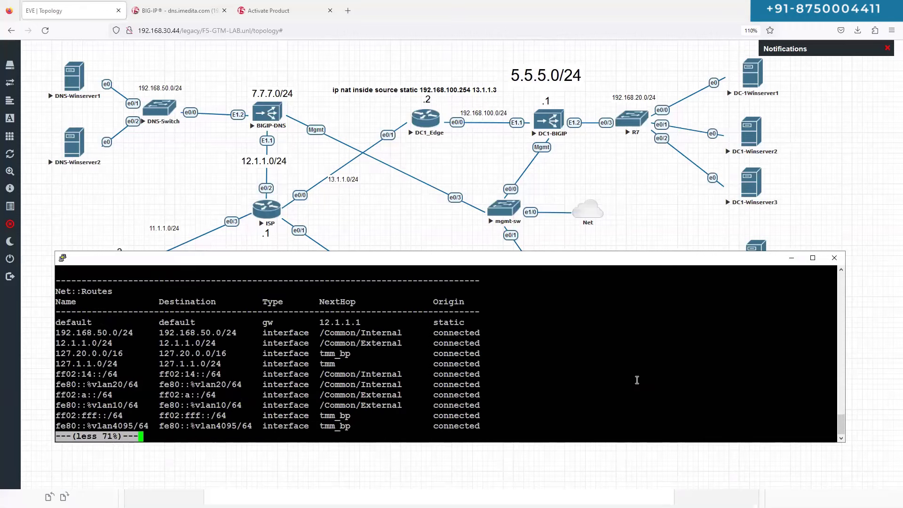
double_click(202, 320)
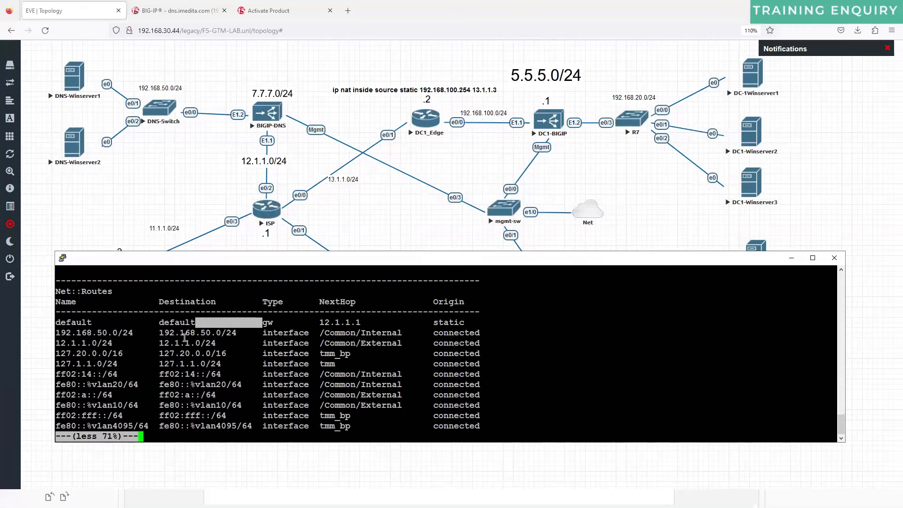
click(185, 331)
triple_click(243, 332)
click(210, 343)
triple_click(210, 343)
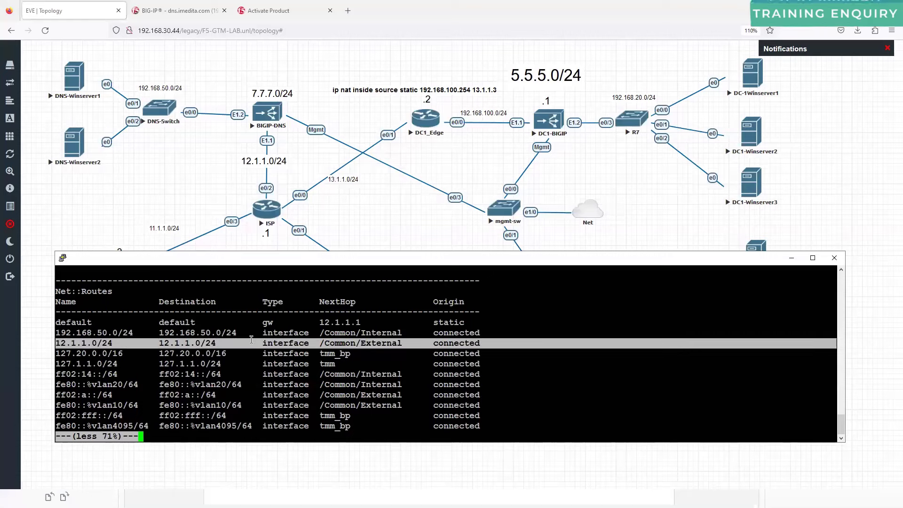
key(q)
key(Return)
key(Return)
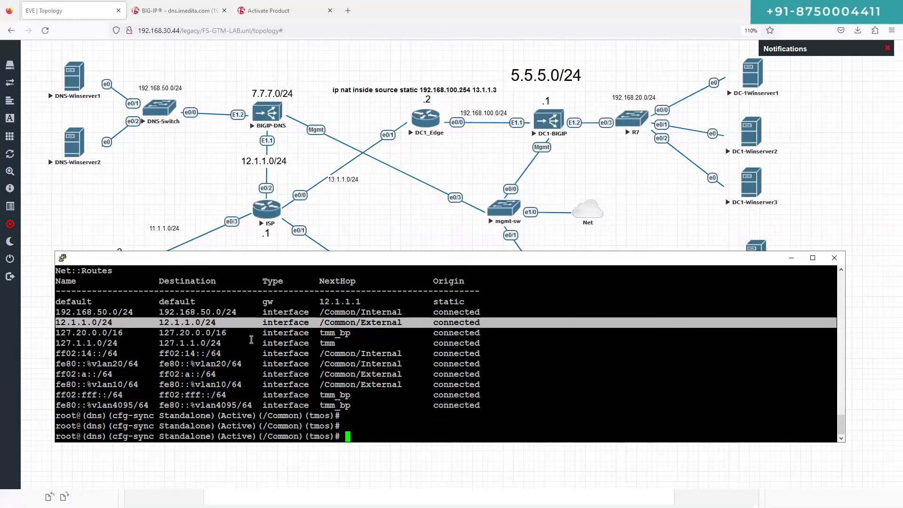
- Save the running configuration with save sys config, writing bigip.conf, bigip_base.conf and bigip_user.conf
text(save sys config)
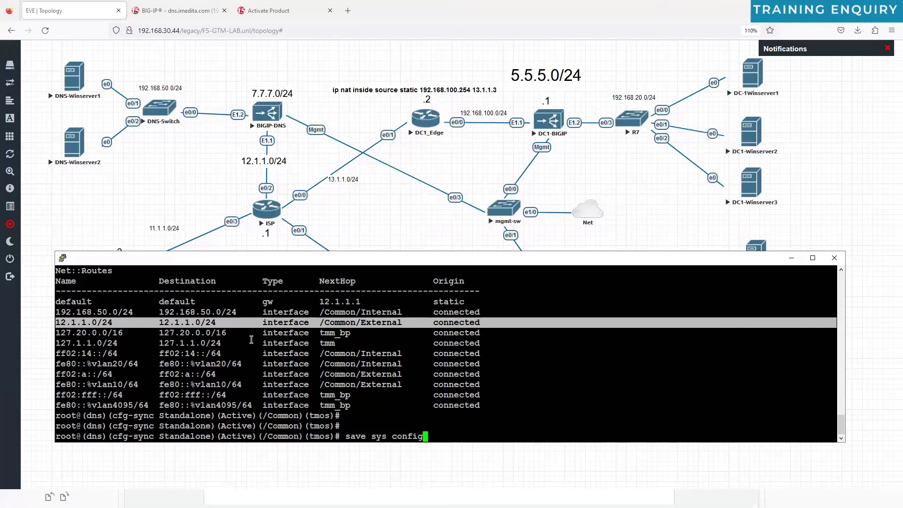
key(Return)
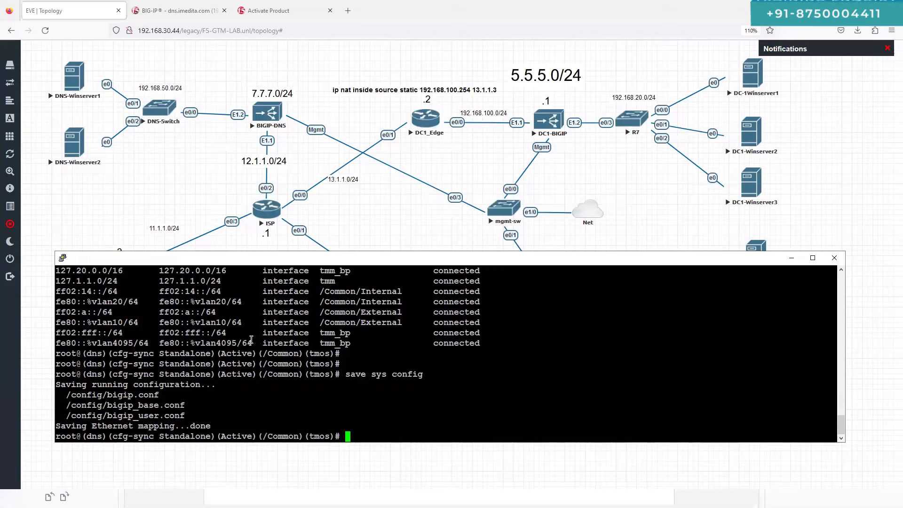
key(Return)
key(Return)
key(Return)
key(Return)
key(Return)
text(ping )
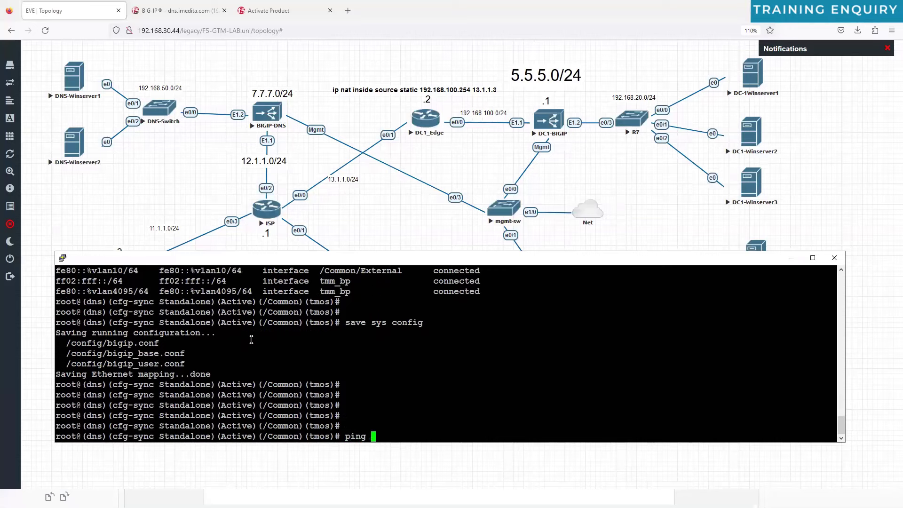
text(192.168.50.)
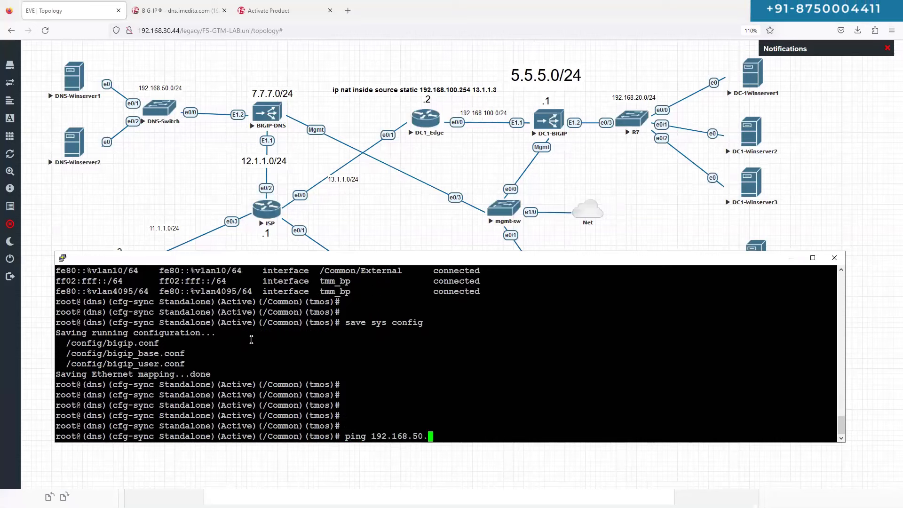
text(10)
- Ping 192.168.50.10 and 192.168.50.20 from tmsh, both replying with 0% loss, then return to the EVE topology
key(Return)
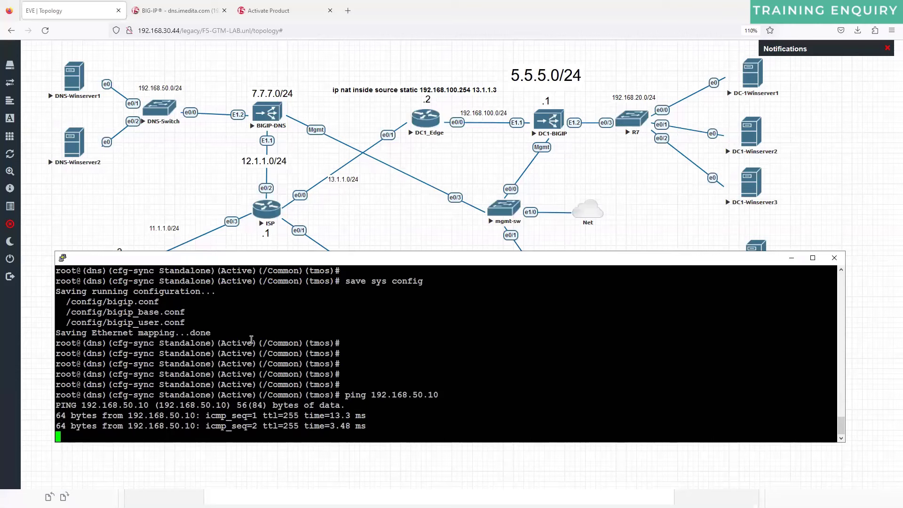
key(ctrl+c)
key(Up)
key(BackSpace)
key(BackSpace)
text(20)
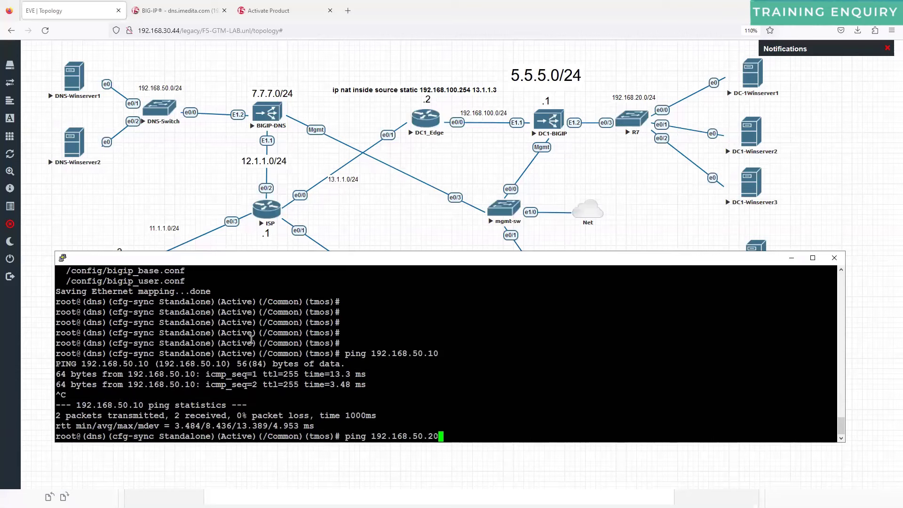
key(Return)
key(ctrl+c)
key(Return)
key(Return)
key(Return)
key(Return)
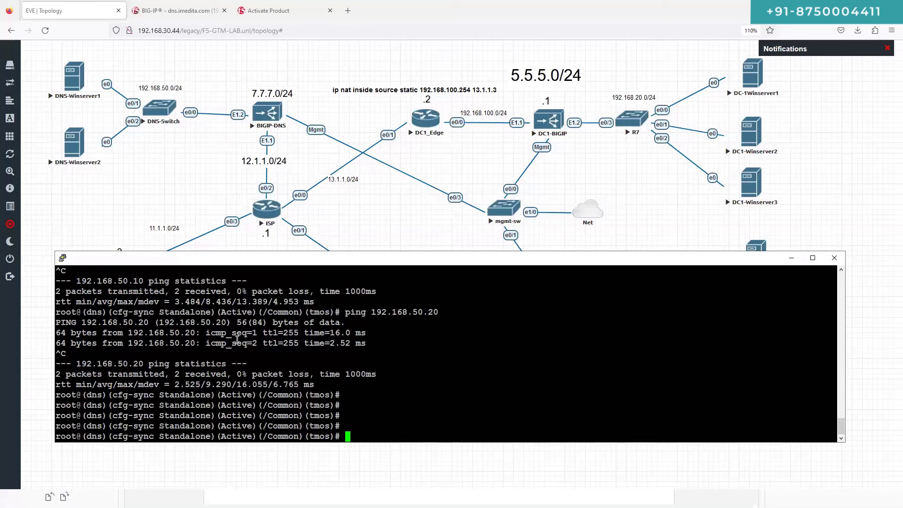
click(80, 133)
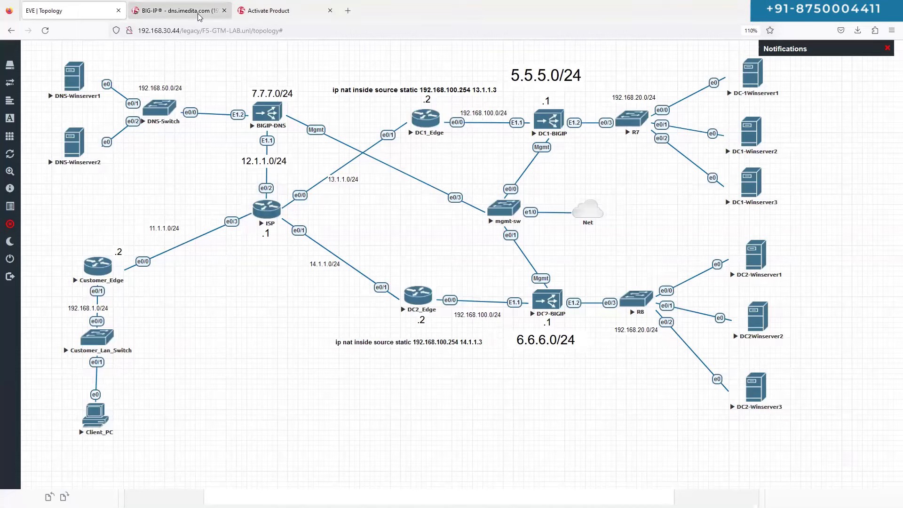
- In the BIG-IP utility, dismiss Activate Product and review the Self IPs and default route pages
click(310, 14)
click(330, 10)
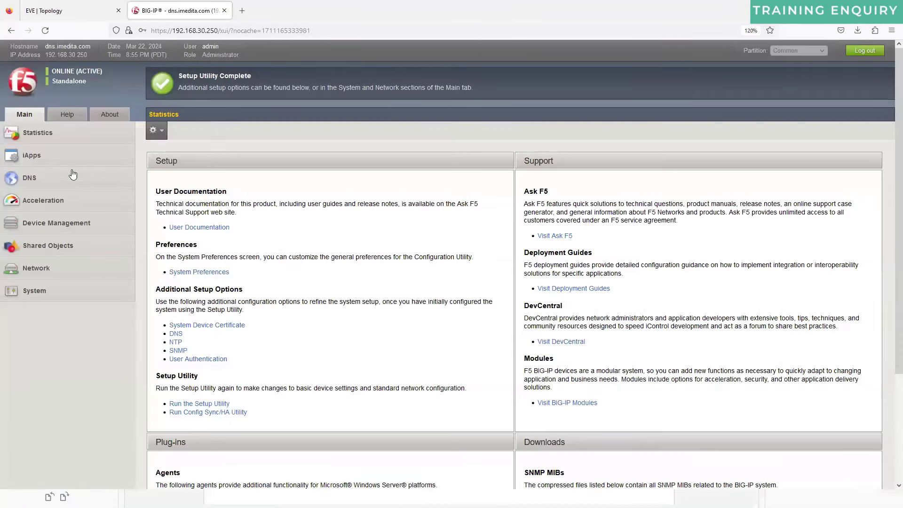
click(43, 269)
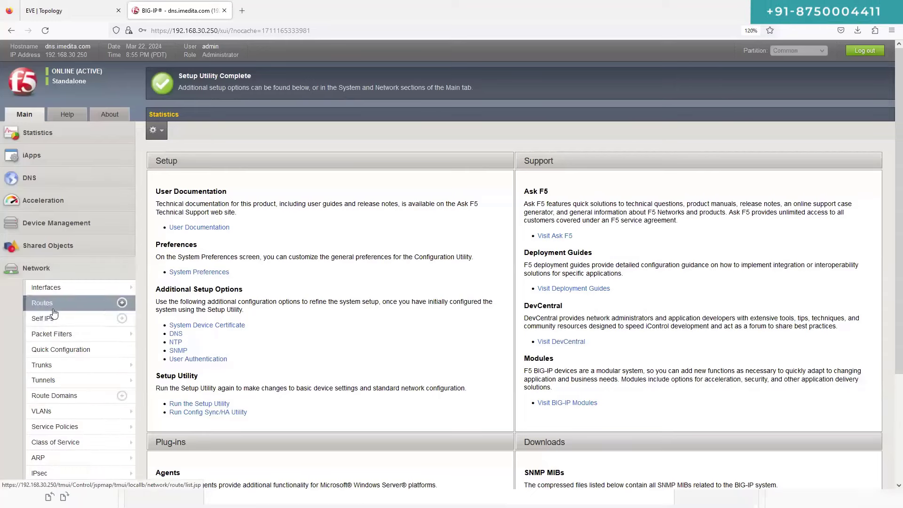
click(54, 320)
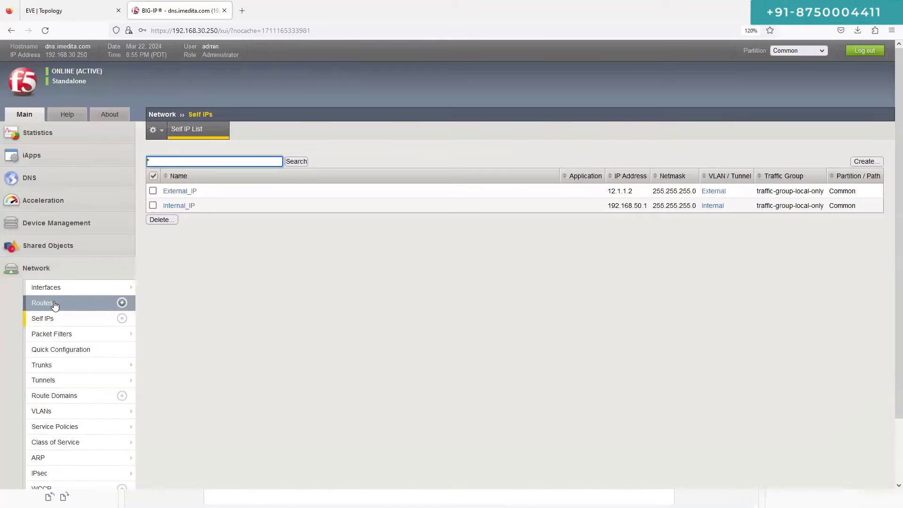
click(54, 304)
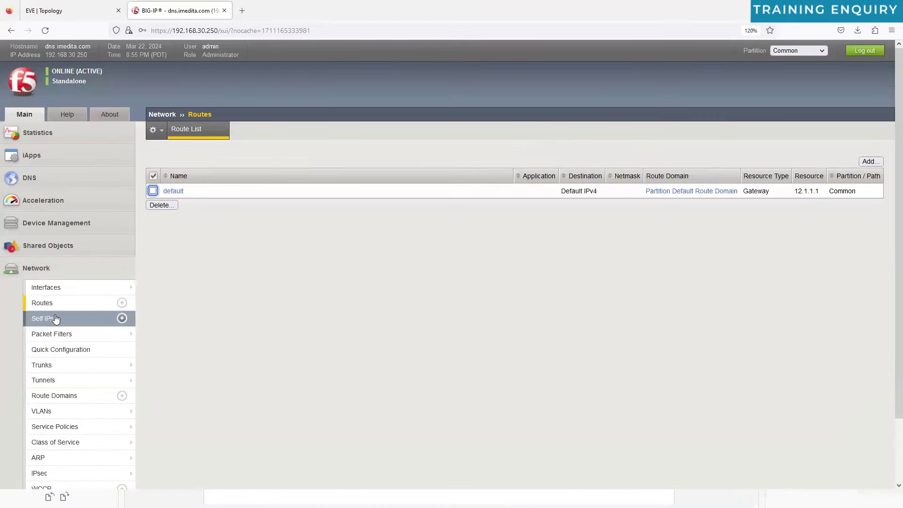
click(96, 316)
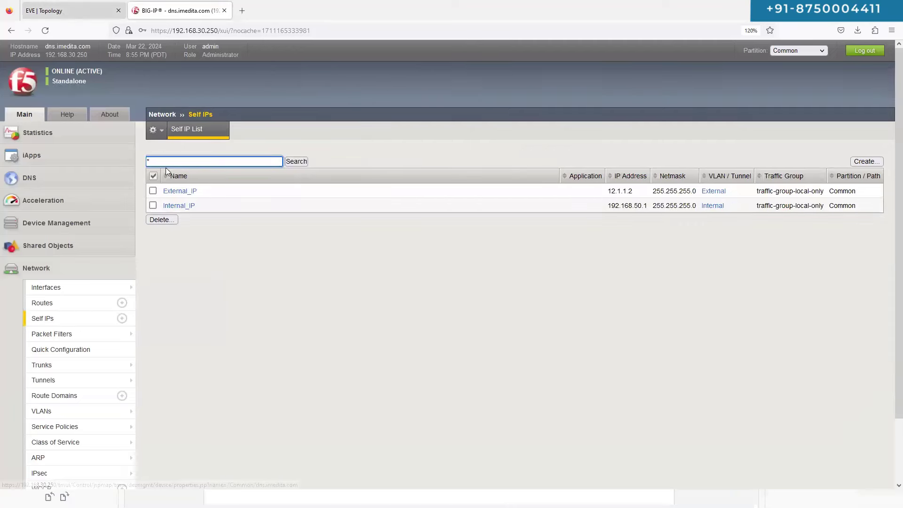
click(63, 11)
click(179, 10)
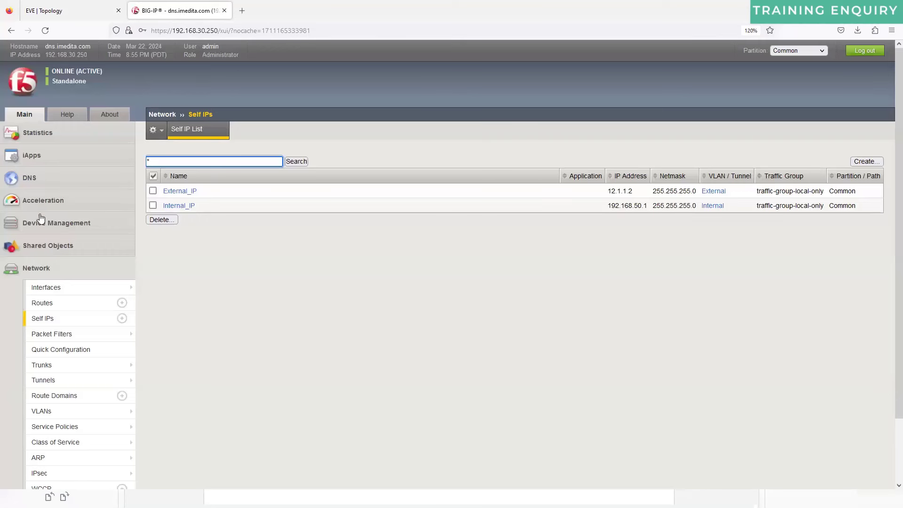
- Open the DNS > Delivery > Listeners > Listener List page
click(37, 270)
click(29, 178)
mouse_move(67, 201)
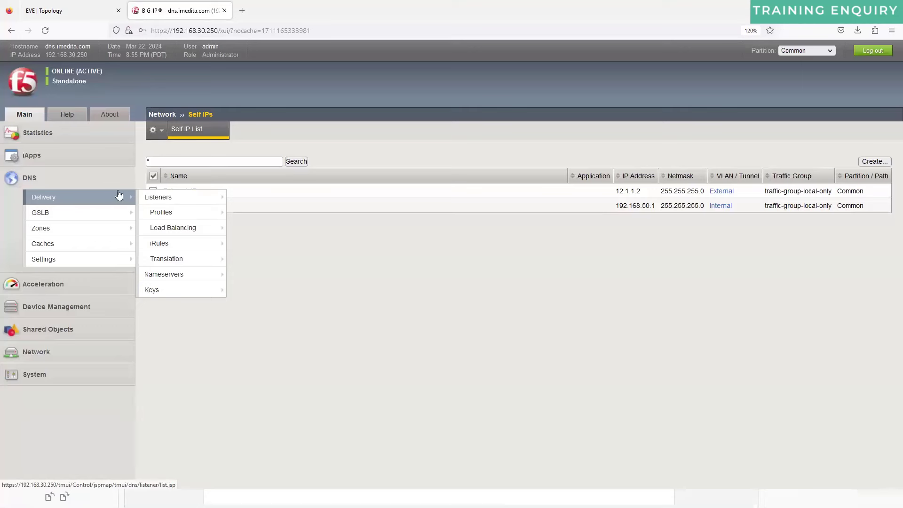
mouse_move(160, 197)
click(261, 197)
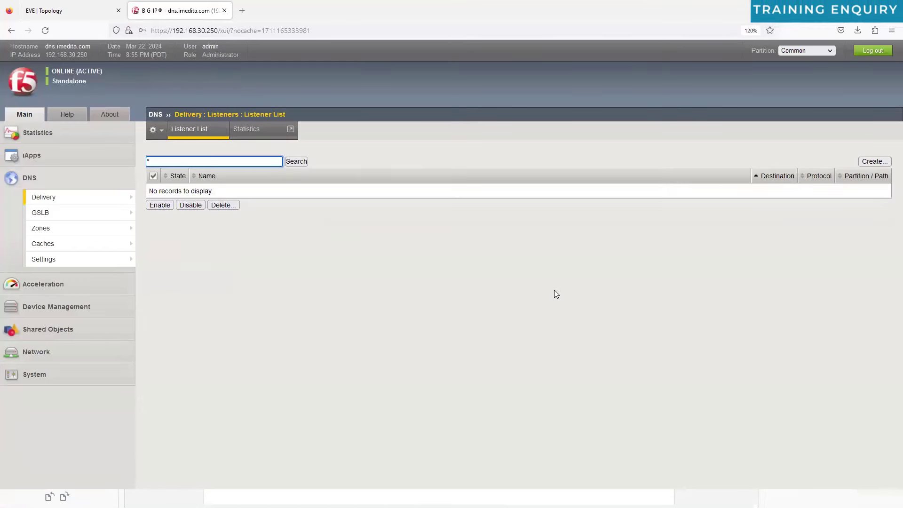
- Leave the empty DNS Listener List and switch to the EVE | Topology tab
click(70, 10)
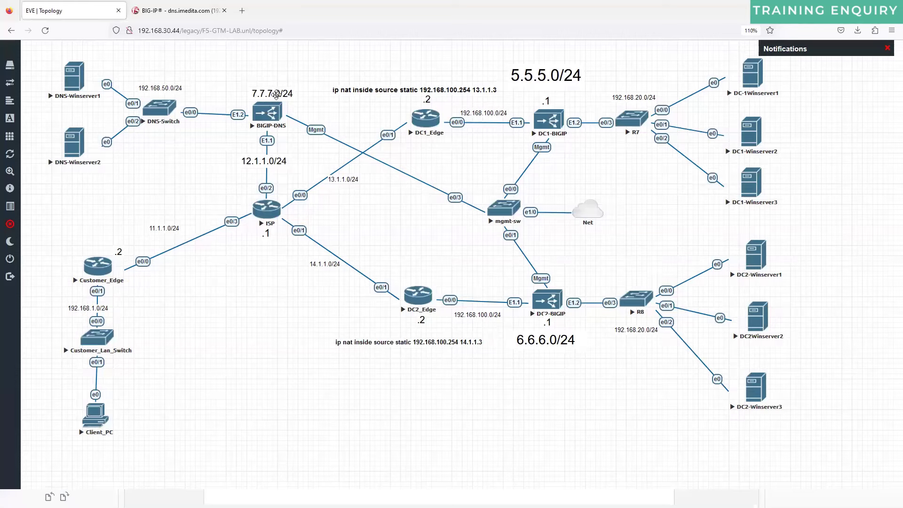
- Open a telnet console to the ISP router from the EVE topology
click(280, 144)
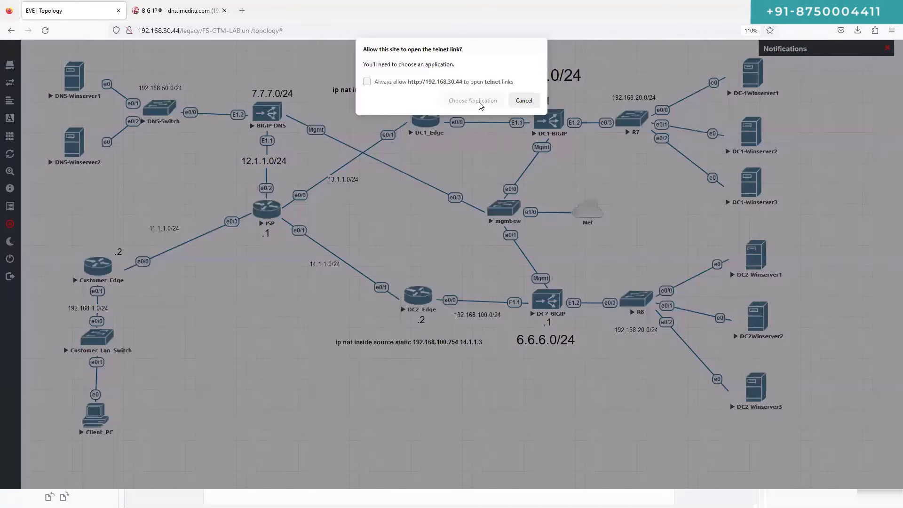
click(524, 100)
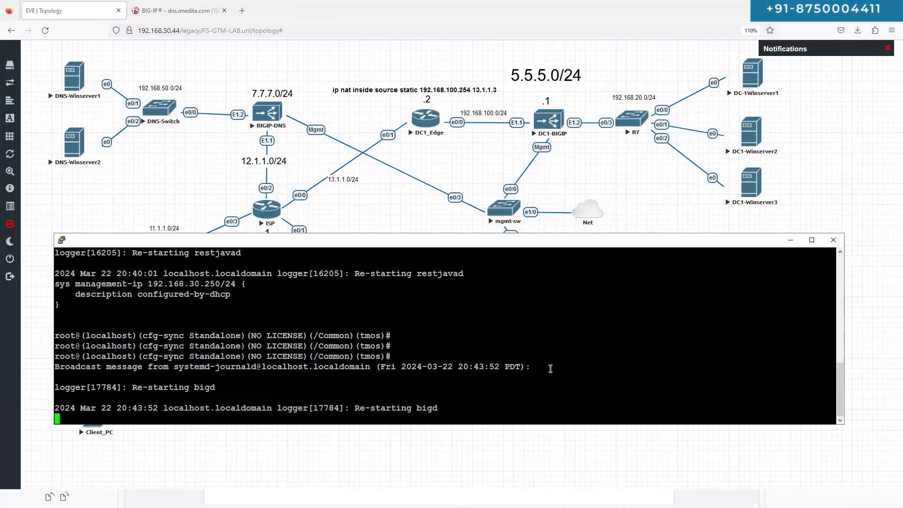
key(alt+Tab)
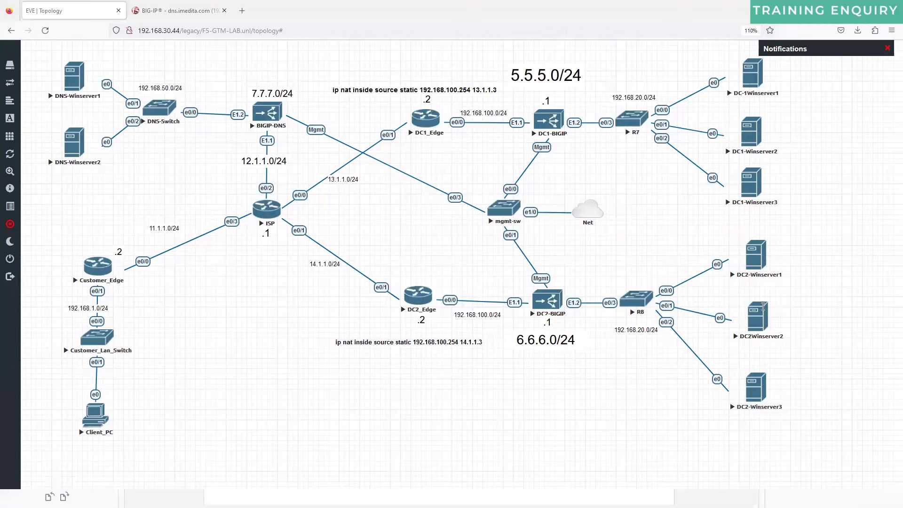
key(alt+Tab)
key(alt+Tab)
click(555, 125)
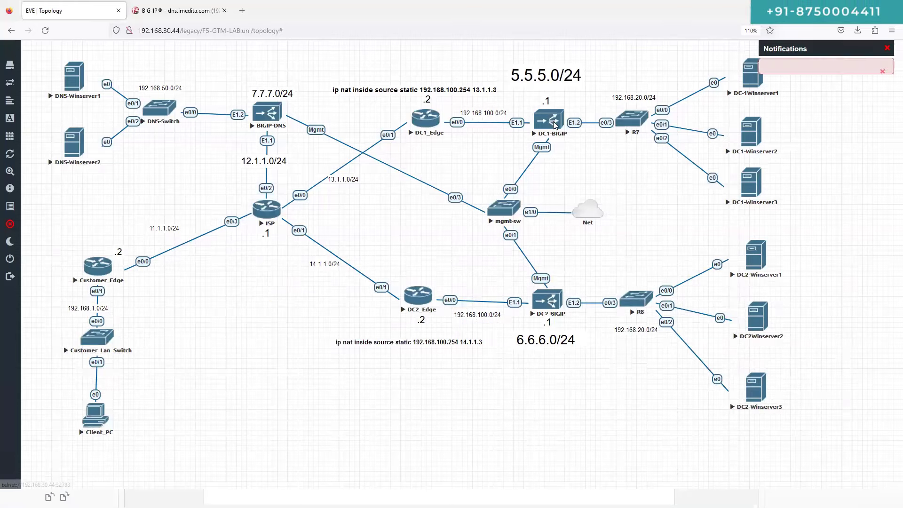
key(Escape)
key(alt+Tab)
- Run show ip route on the ISP router and highlight the 7.7.7.0 static route via 12.1.1.2
key(Return)
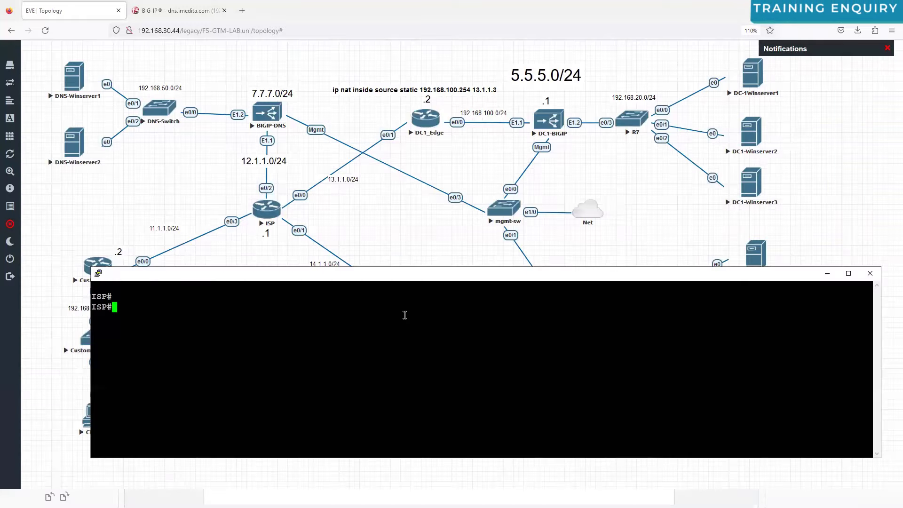
text(show ip route s)
key(Return)
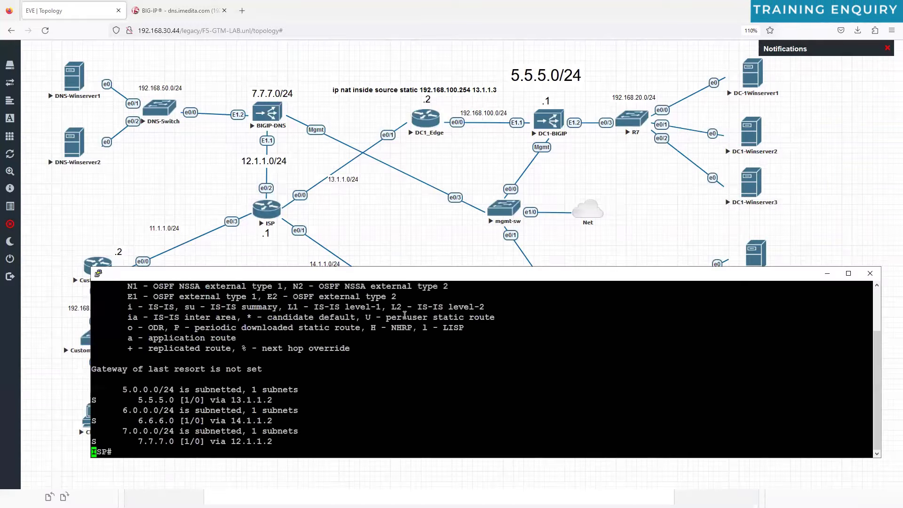
key(Return)
key(Return)
triple_click(208, 420)
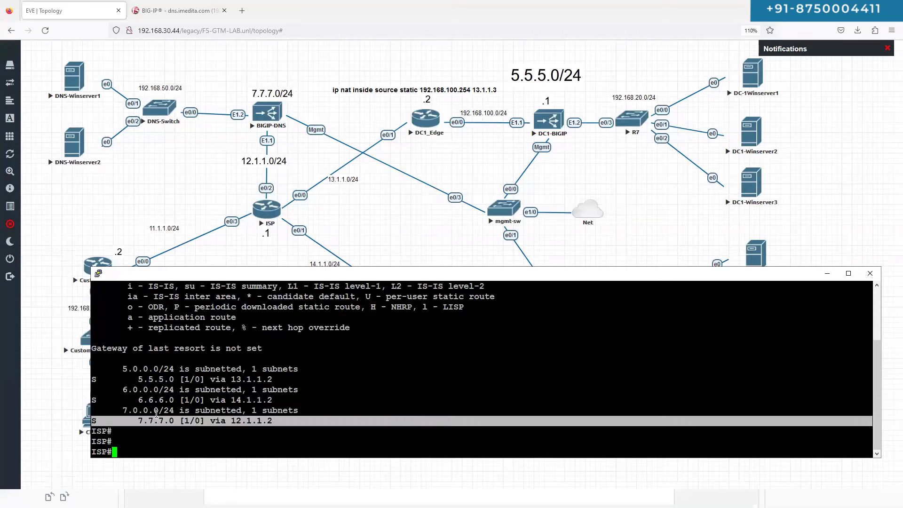
drag(101, 411, 282, 421)
click(268, 95)
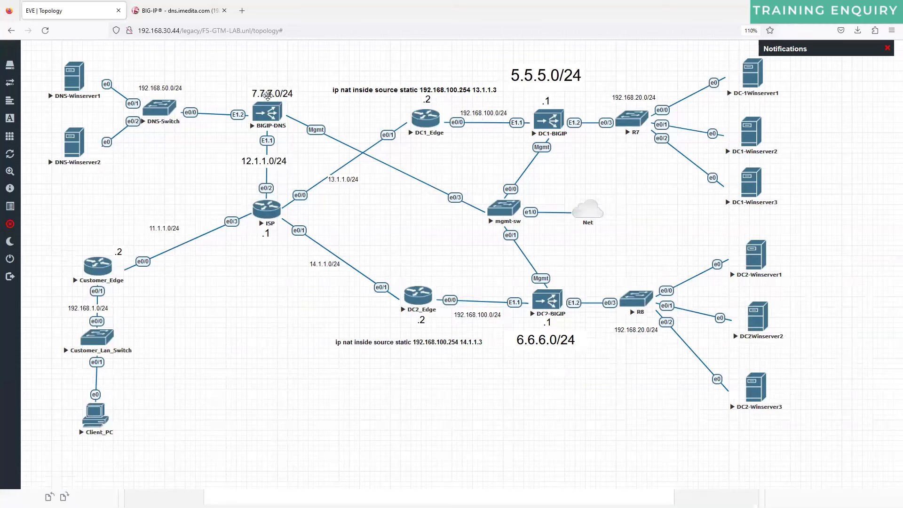
- Start a new DNS listener from the Listener List and review its Default Pool field
click(179, 10)
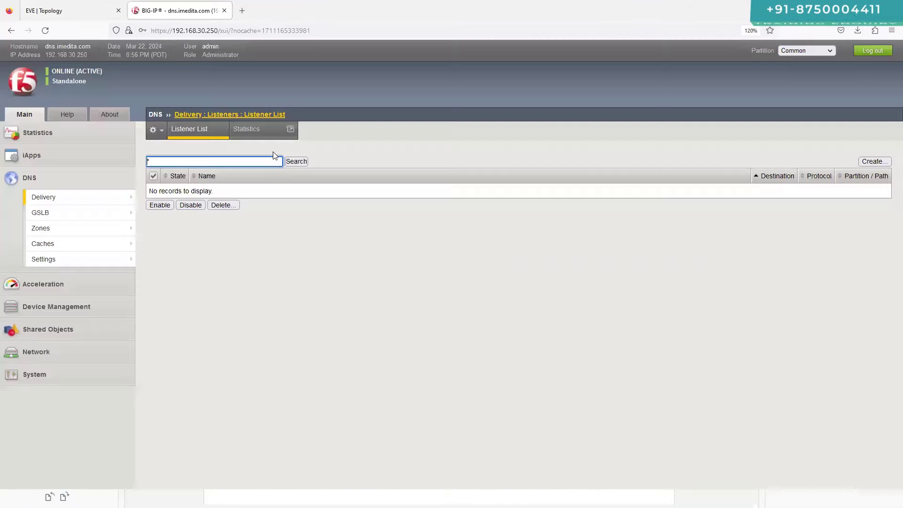
click(872, 162)
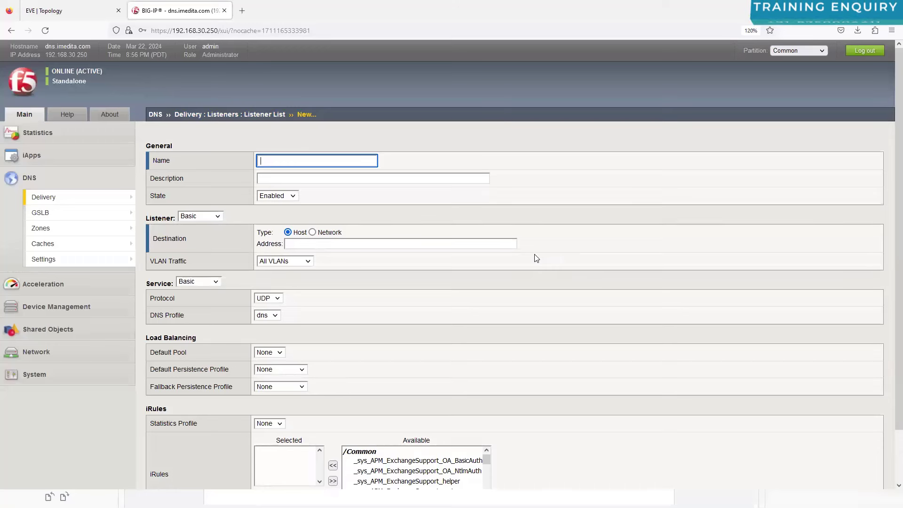
click(54, 8)
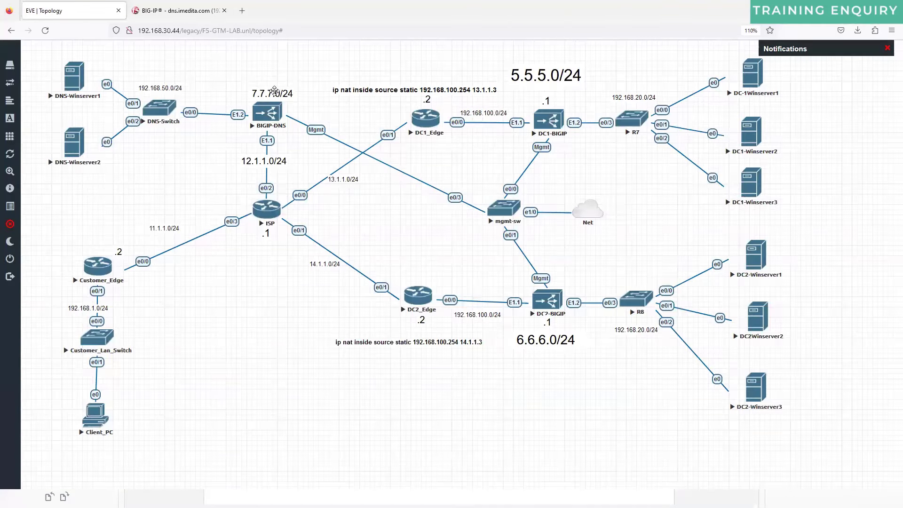
click(186, 10)
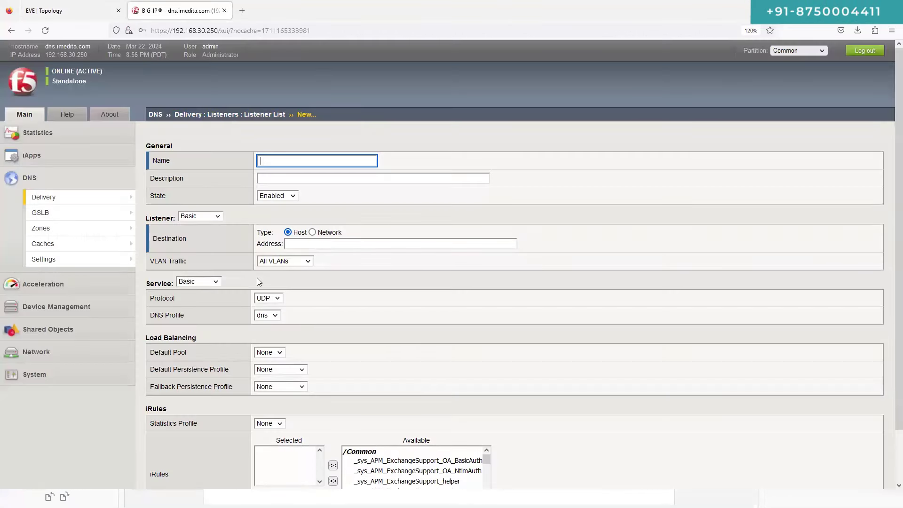
scroll(256, 277, down, 2)
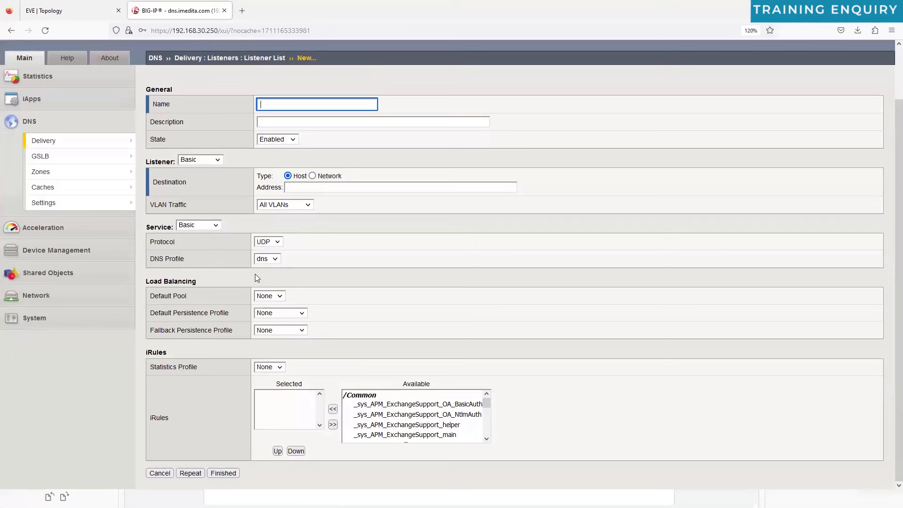
click(204, 301)
triple_click(214, 296)
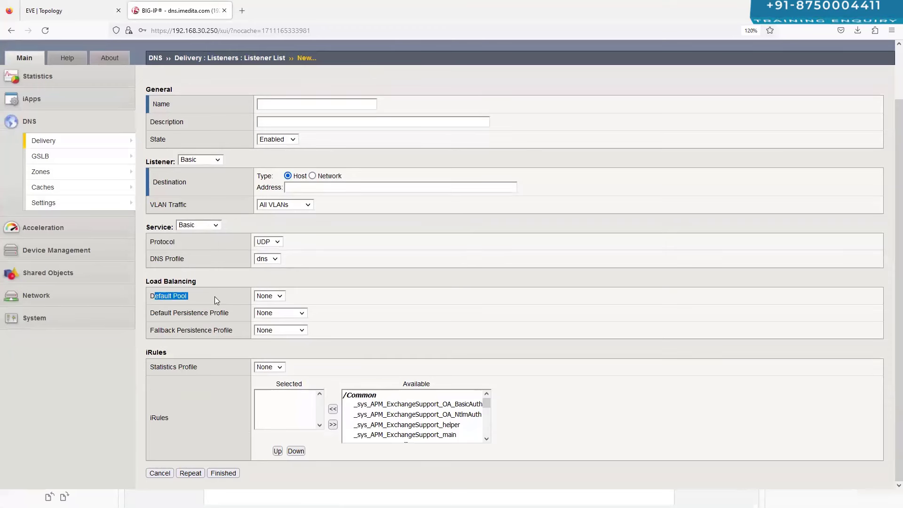
click(215, 296)
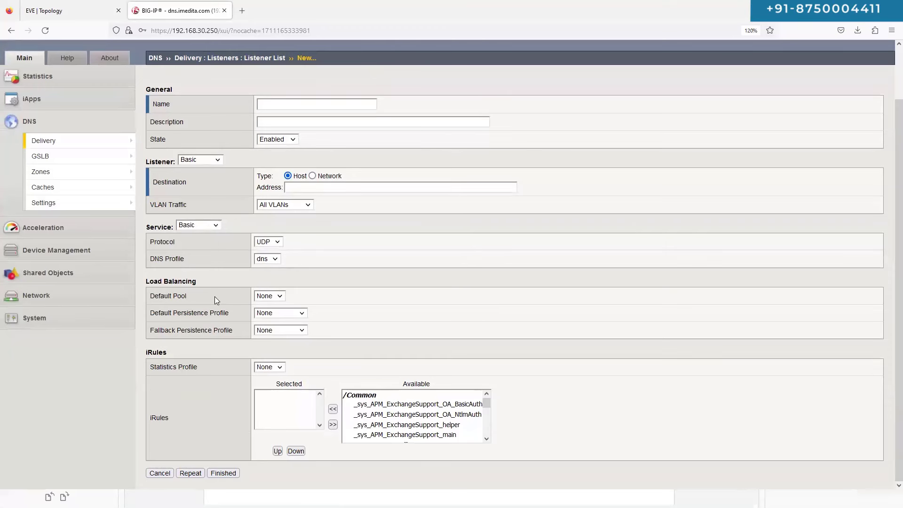
scroll(256, 181, up, 2)
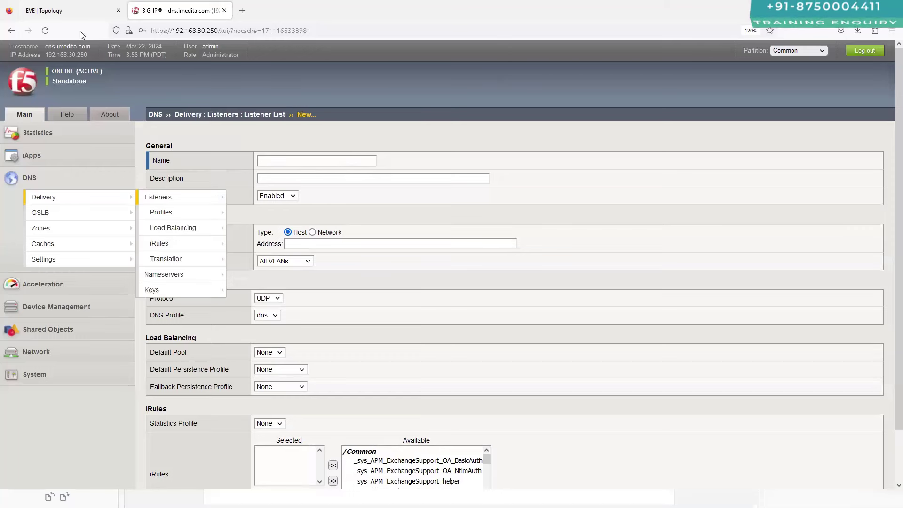
- Bring the EVE lab topology tab back into view
key(ctrl+shift+Tab)
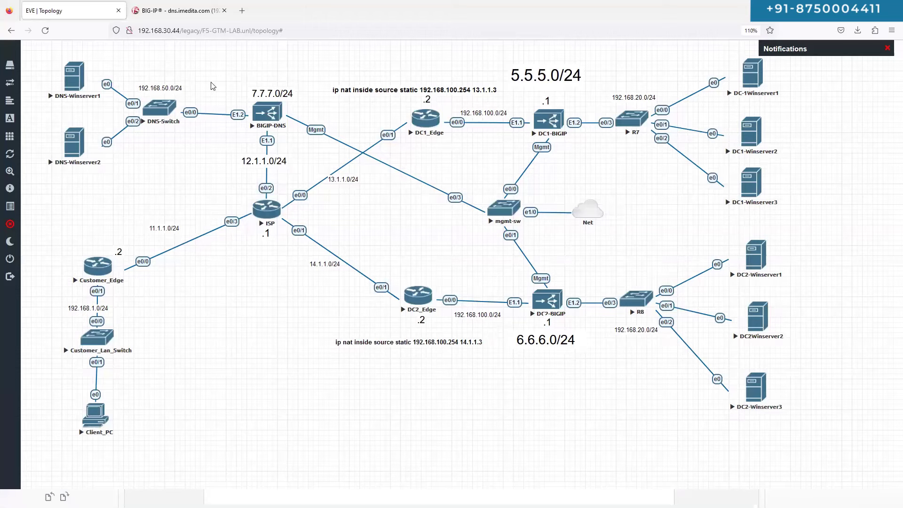
- Go to the DNS node list in the BIG-IP utility
click(177, 11)
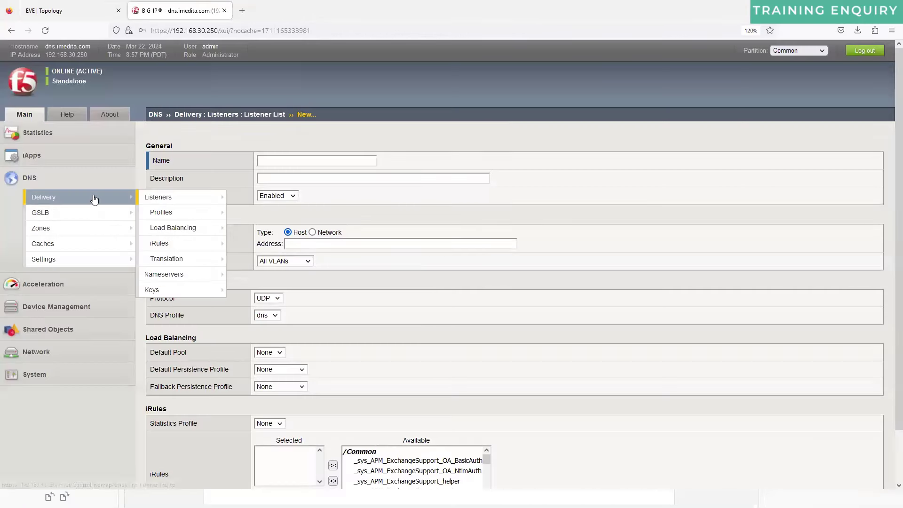
mouse_move(102, 197)
mouse_move(181, 200)
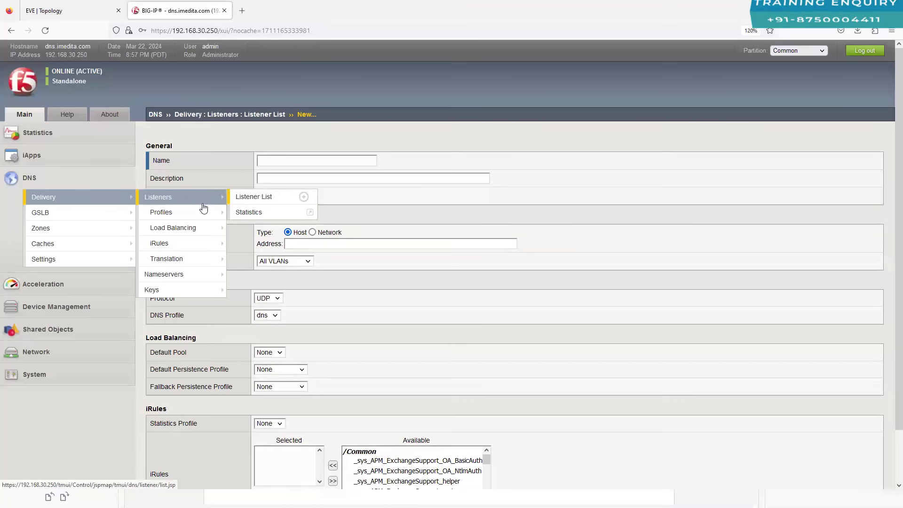
mouse_move(201, 229)
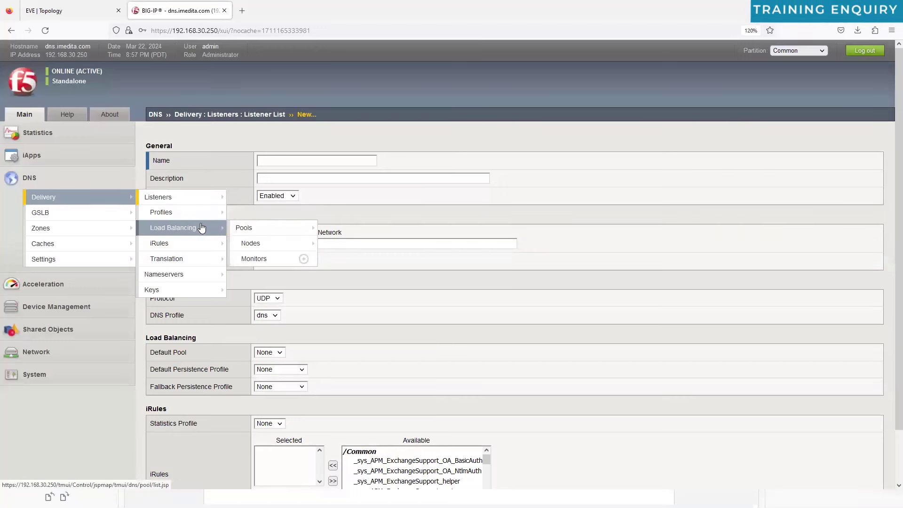
click(270, 244)
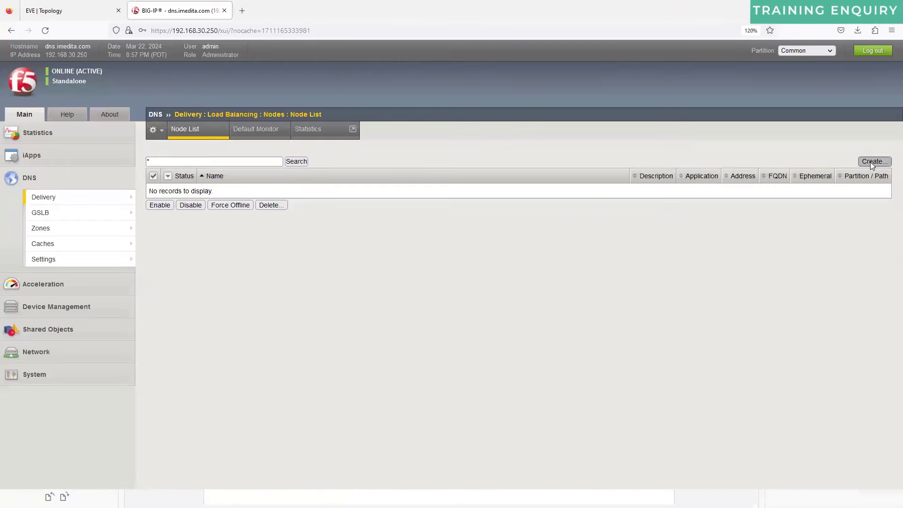
- Create node Server1 at 192.168.50.10 and repeat for another node
click(871, 161)
text(Server)
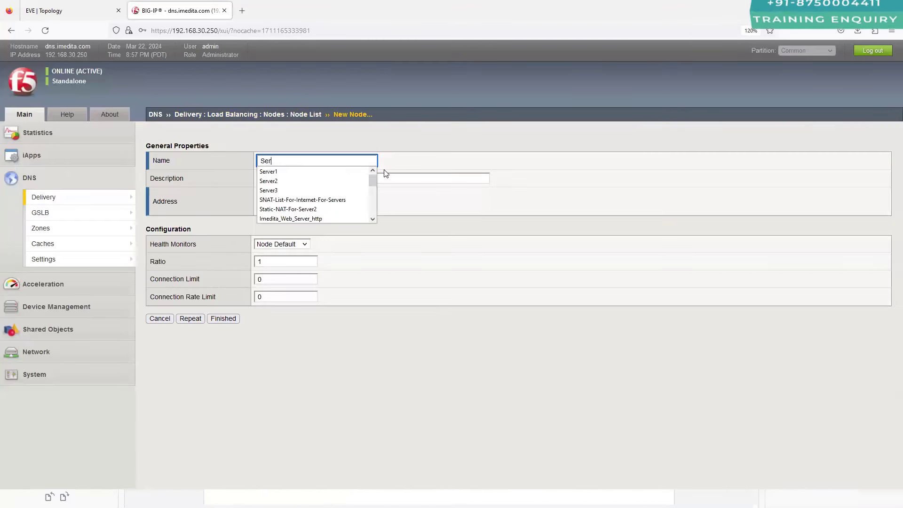
key(Tab)
key(Tab)
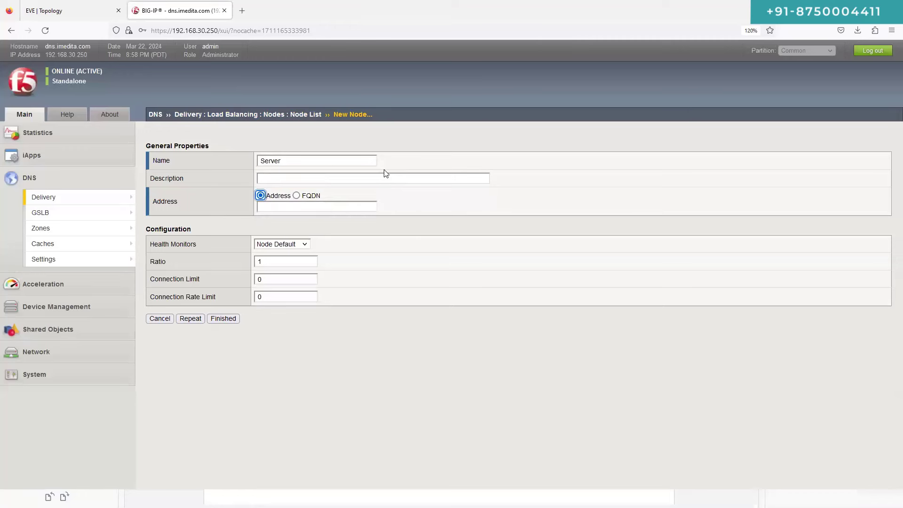
key(shift+Tab)
click(321, 161)
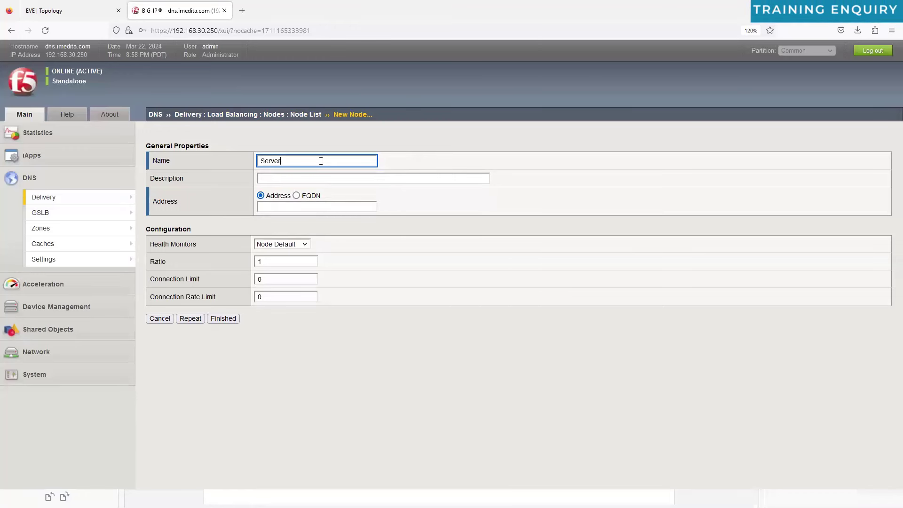
text(1)
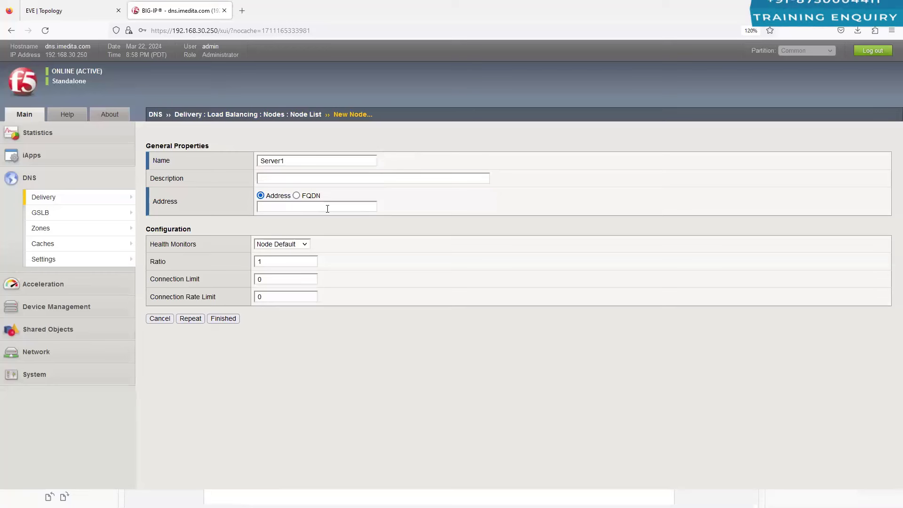
click(327, 207)
text(192.16)
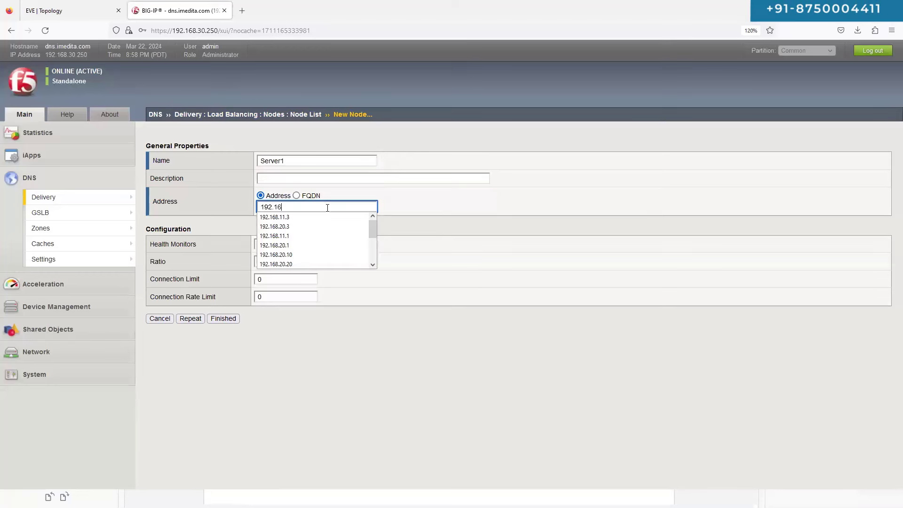
text(8.50.10)
click(323, 350)
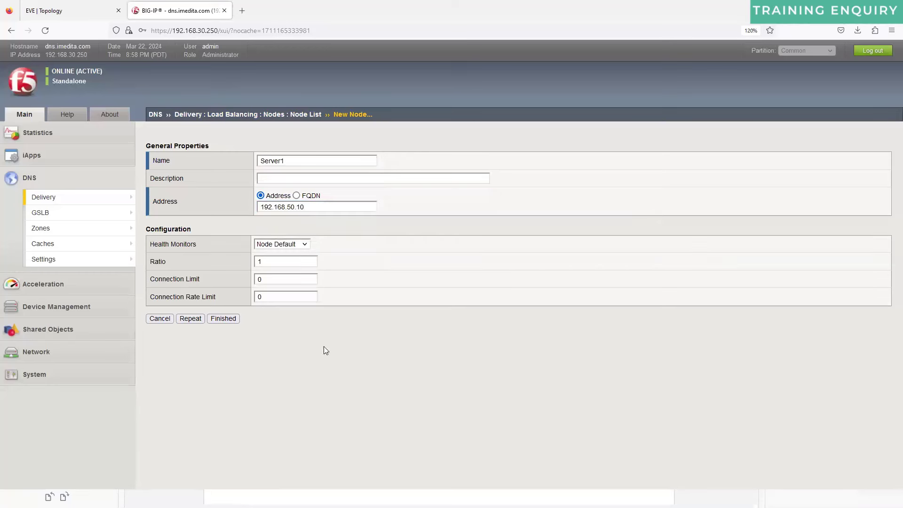
click(196, 321)
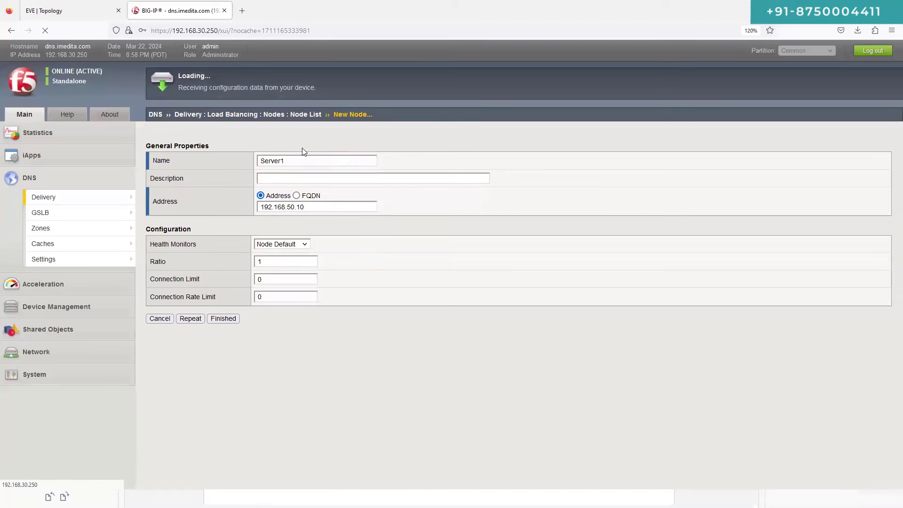
- Create node Server2 at 192.168.50.20 and finish
text(Server)
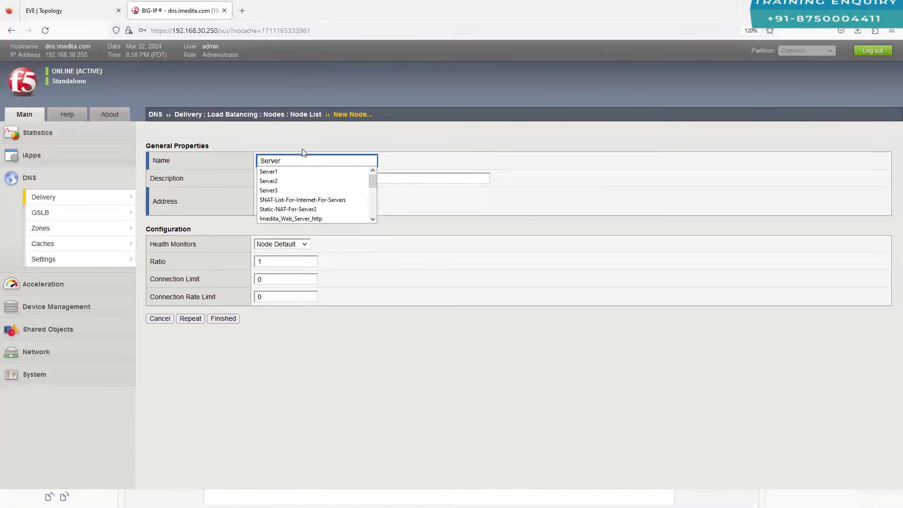
text(2)
click(316, 214)
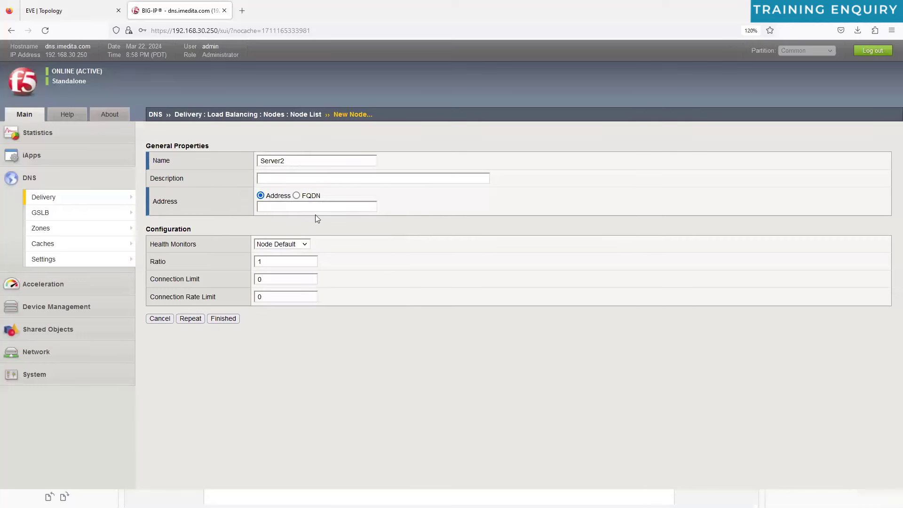
click(316, 205)
text(192)
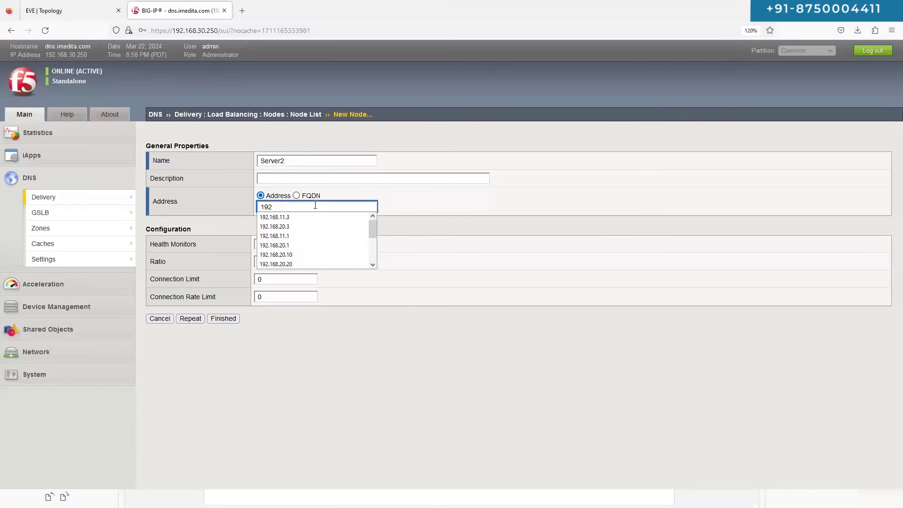
text(.168.50.20)
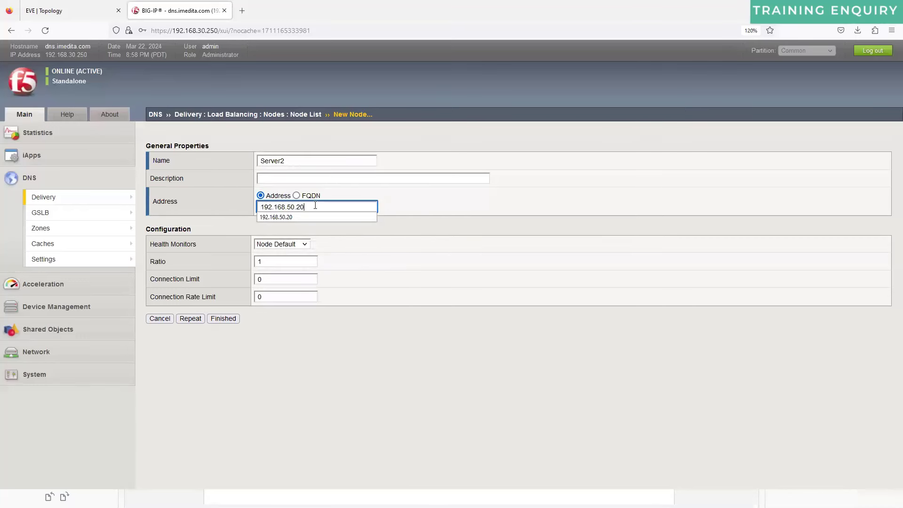
click(403, 191)
click(229, 318)
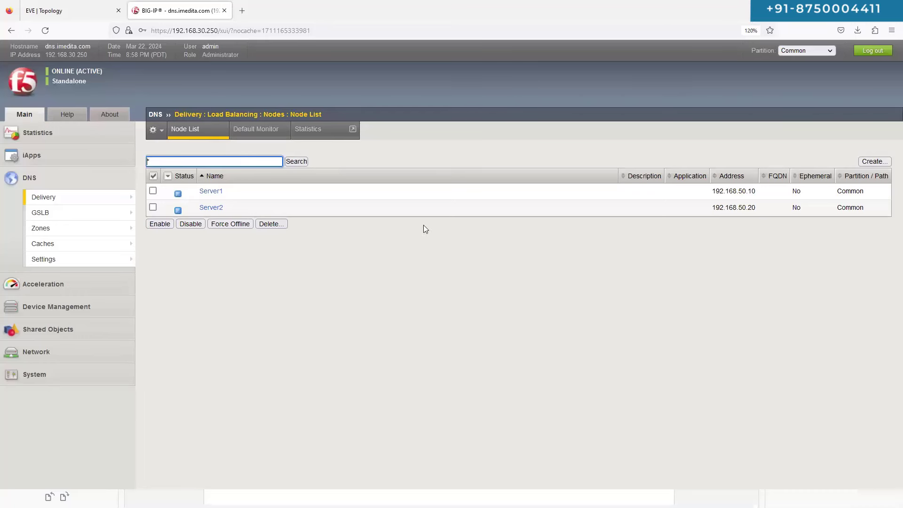
- Make icmp the active default node monitor and apply the update
click(254, 134)
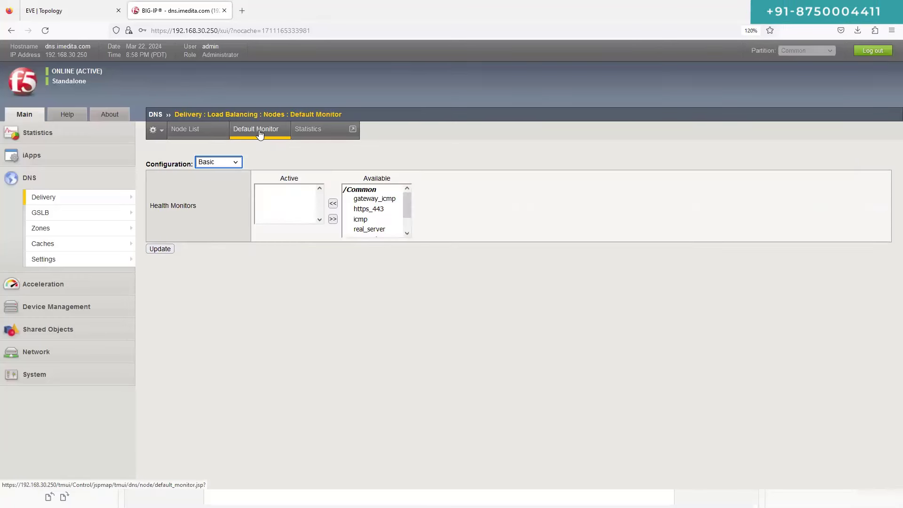
click(390, 201)
click(370, 220)
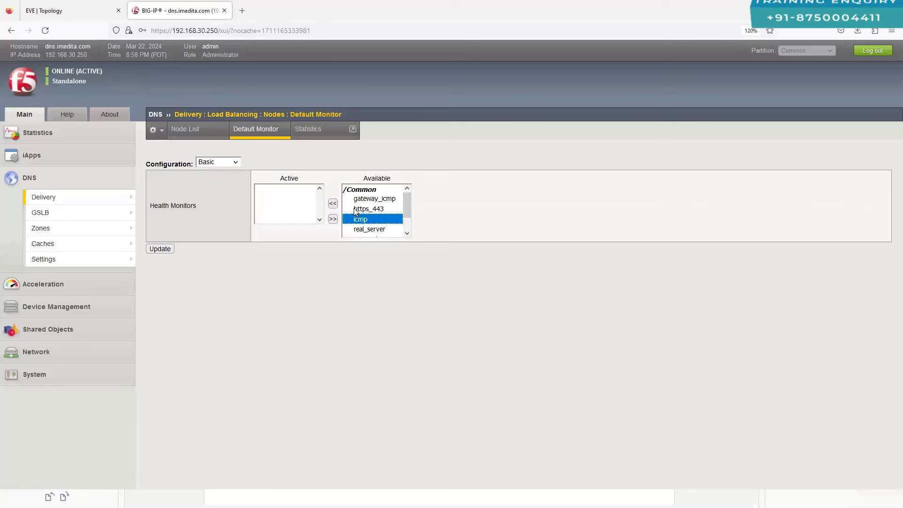
click(333, 203)
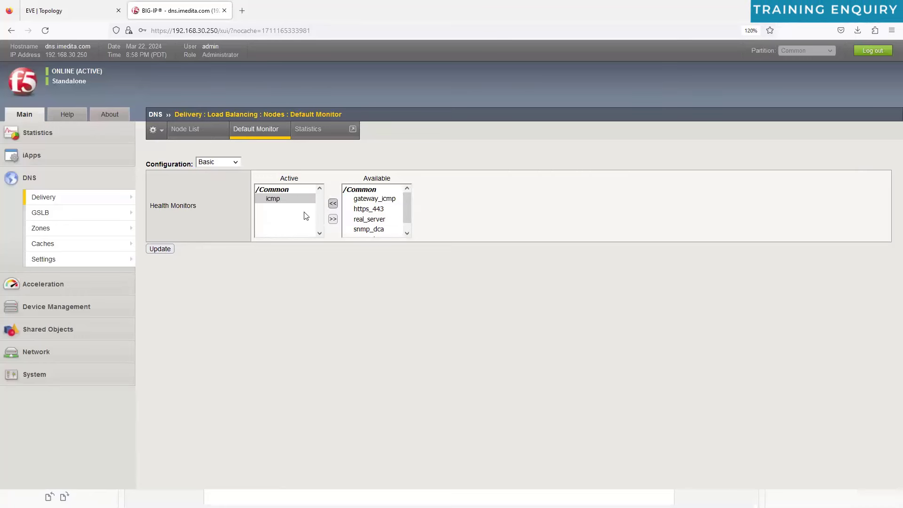
click(149, 250)
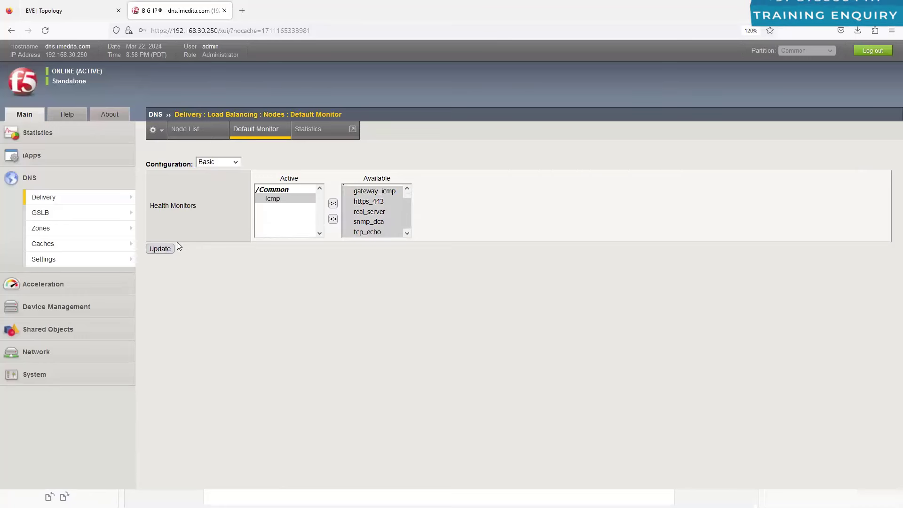
- Check the node list status, then go to the DNS pool list
click(209, 137)
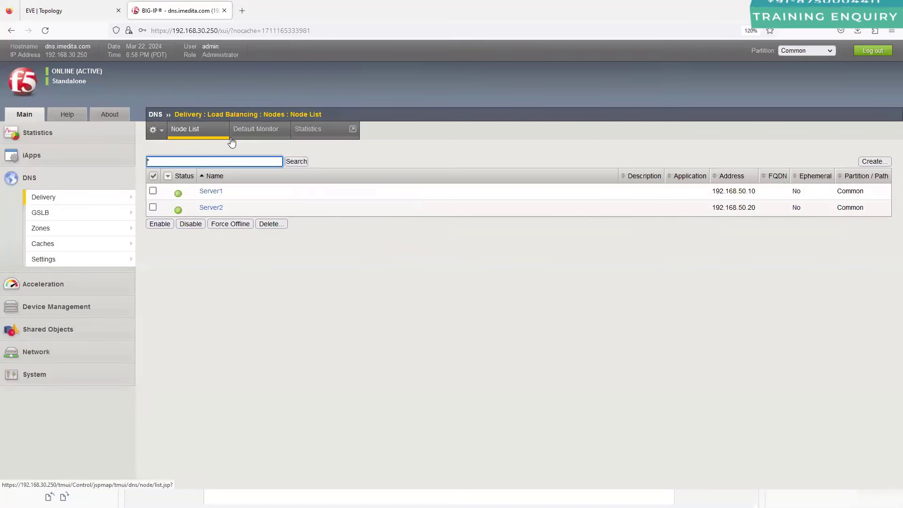
mouse_move(185, 231)
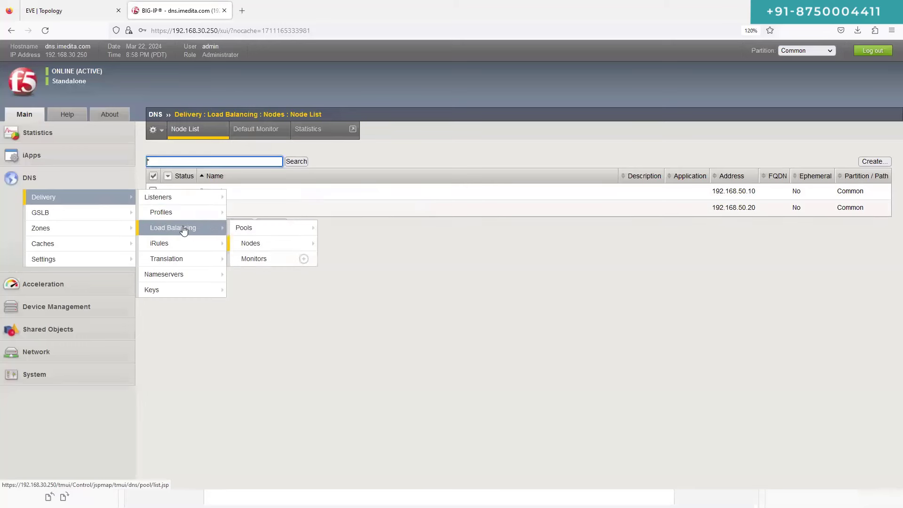
click(252, 229)
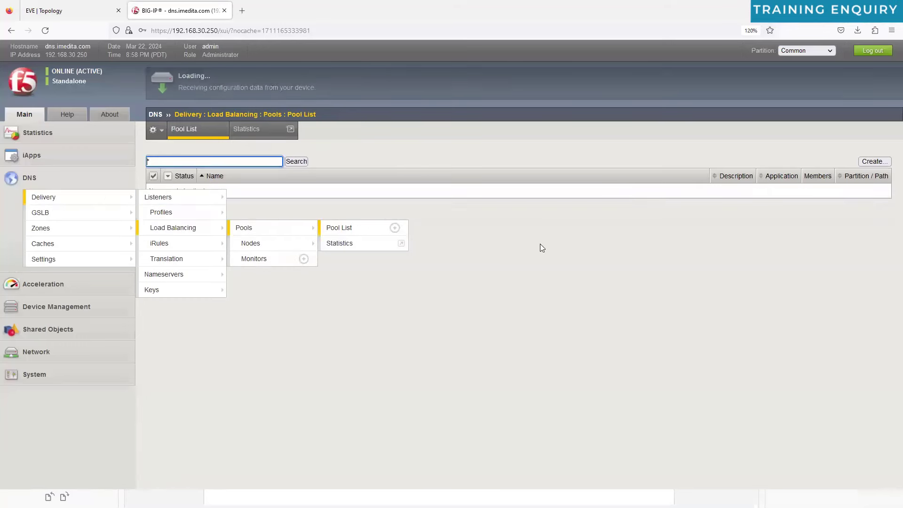
- Create a pool named DNS-Server-Pool with gateway_icmp as its active monitor
click(864, 161)
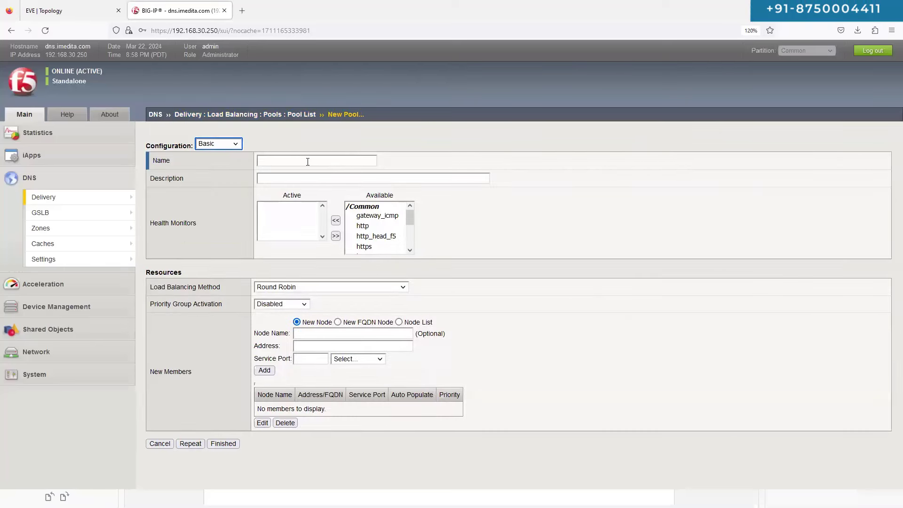
click(310, 160)
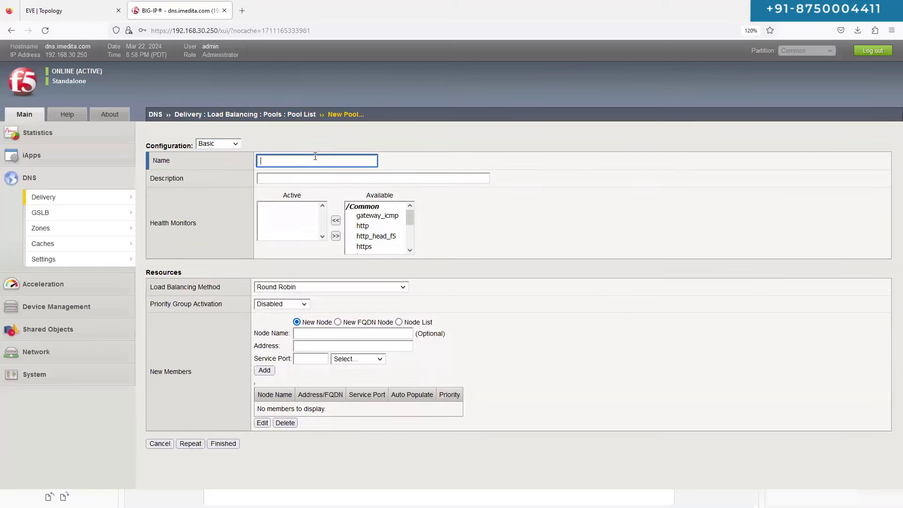
text(DNMS)
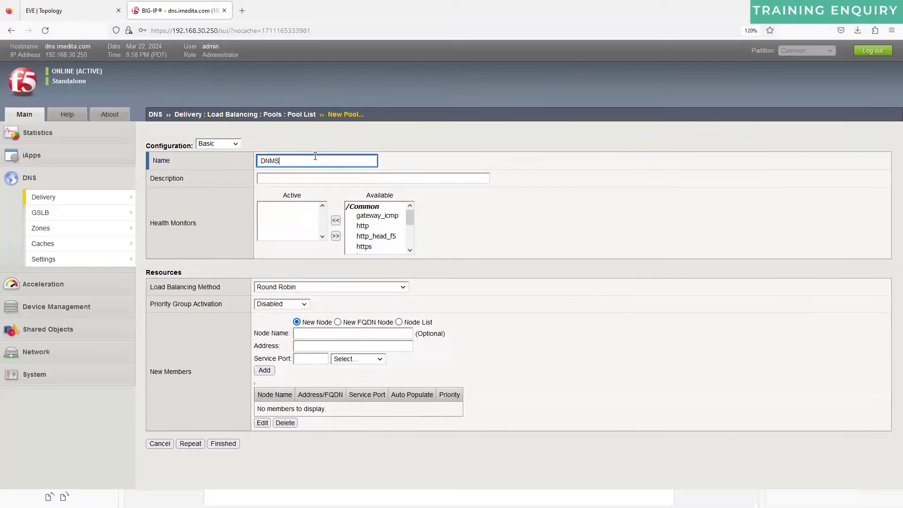
key(BackSpace)
key(BackSpace)
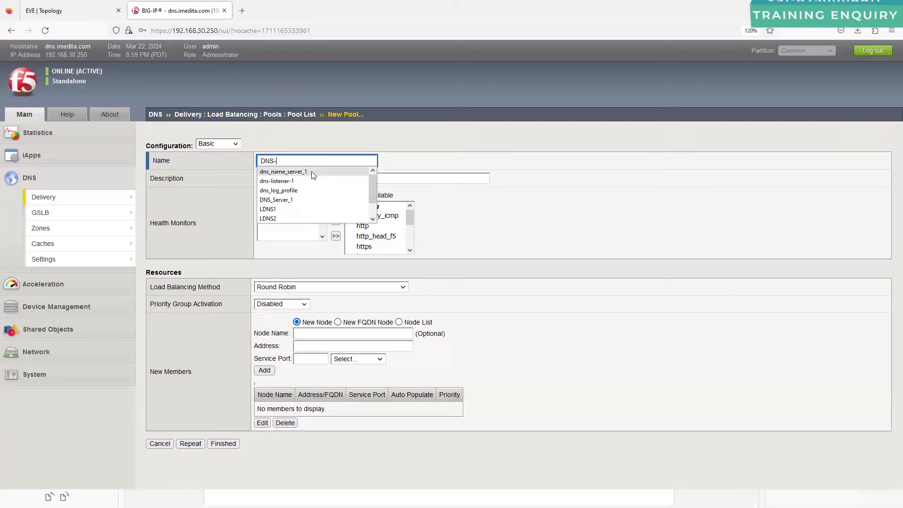
text(-Server)
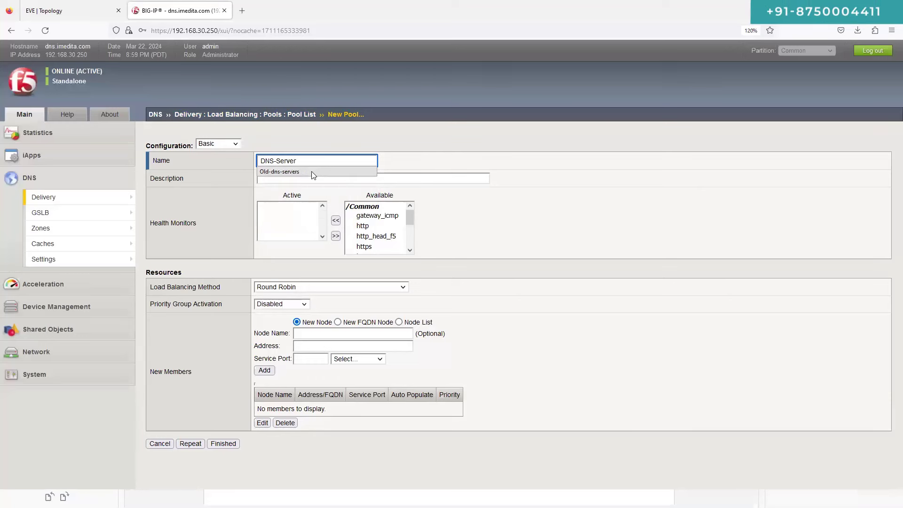
text(-Pool)
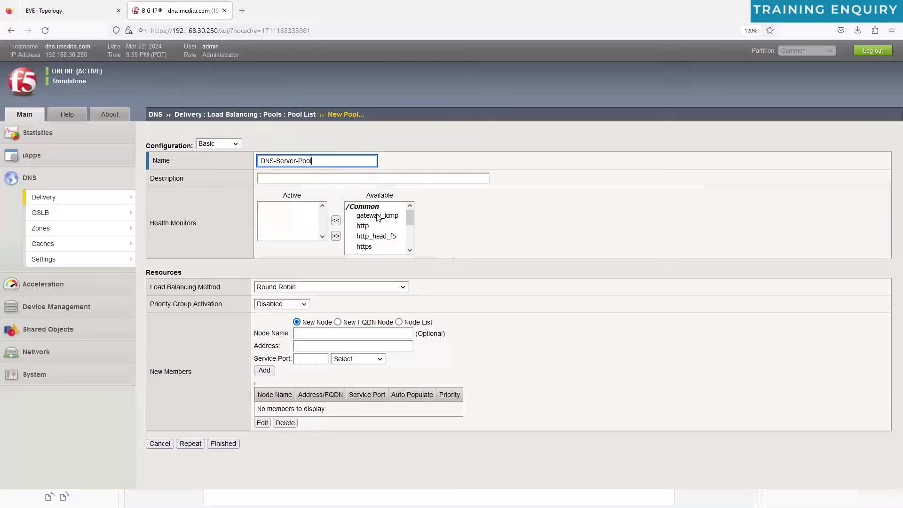
click(383, 219)
click(336, 220)
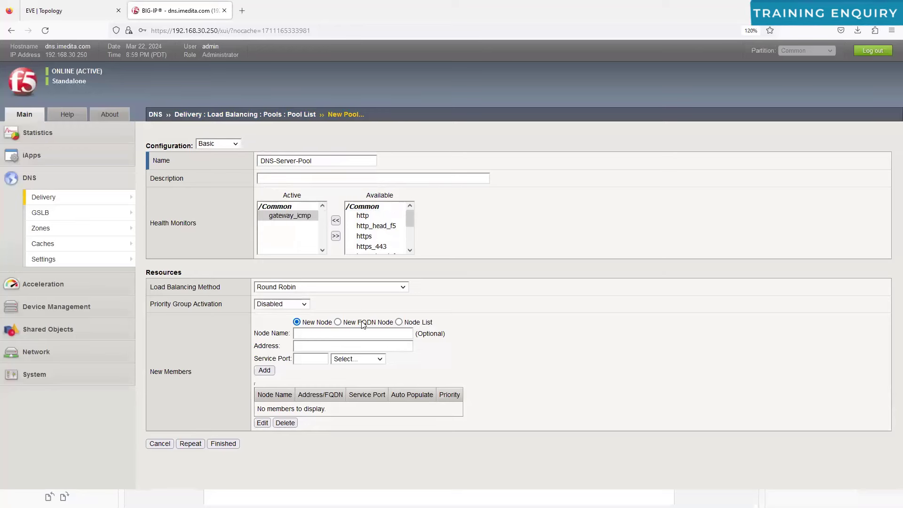
- Add Server1 and Server2 from the node list on port 53, then save the pool
click(399, 322)
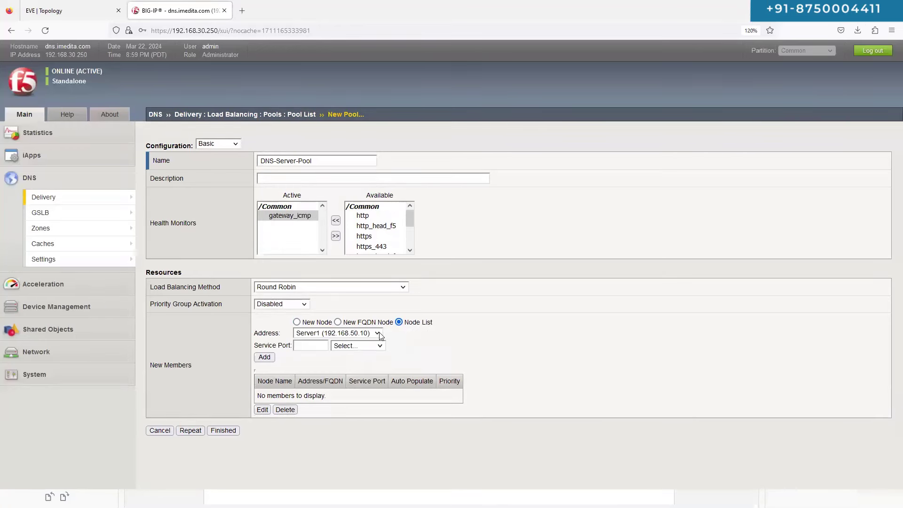
click(352, 349)
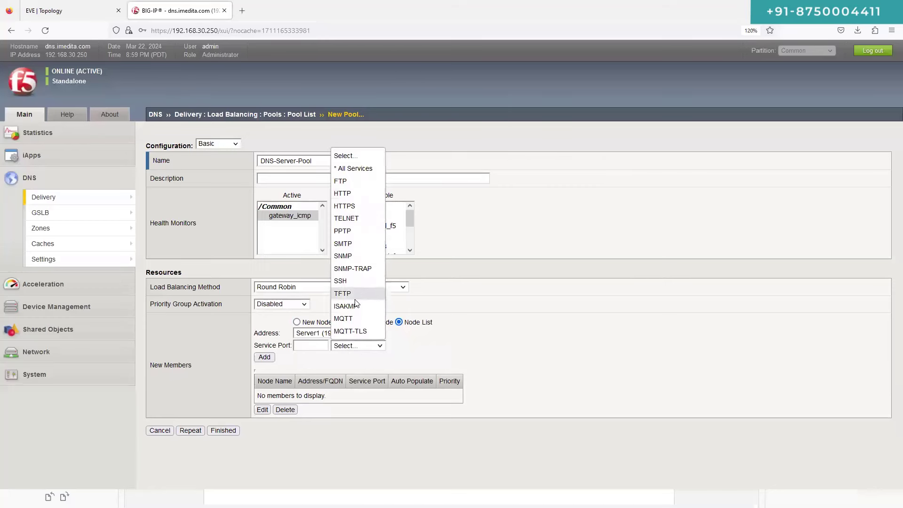
click(308, 342)
text(53)
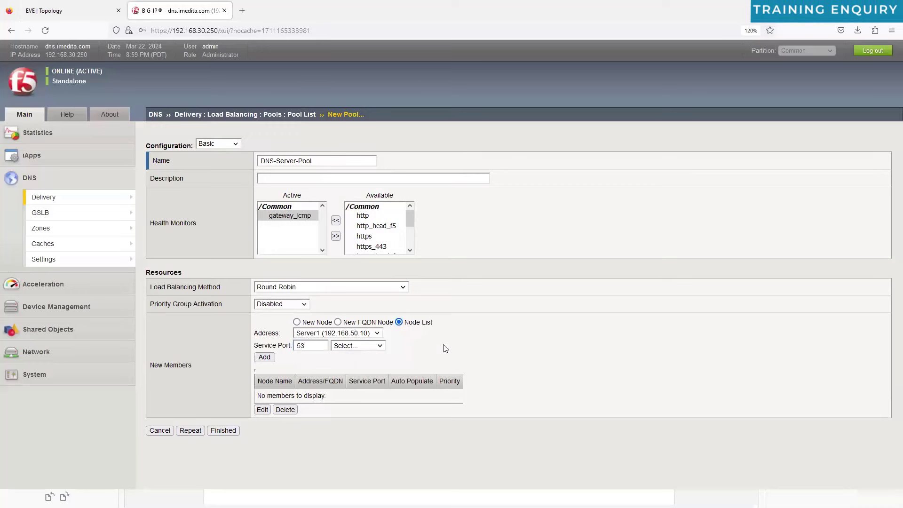
click(265, 358)
click(358, 345)
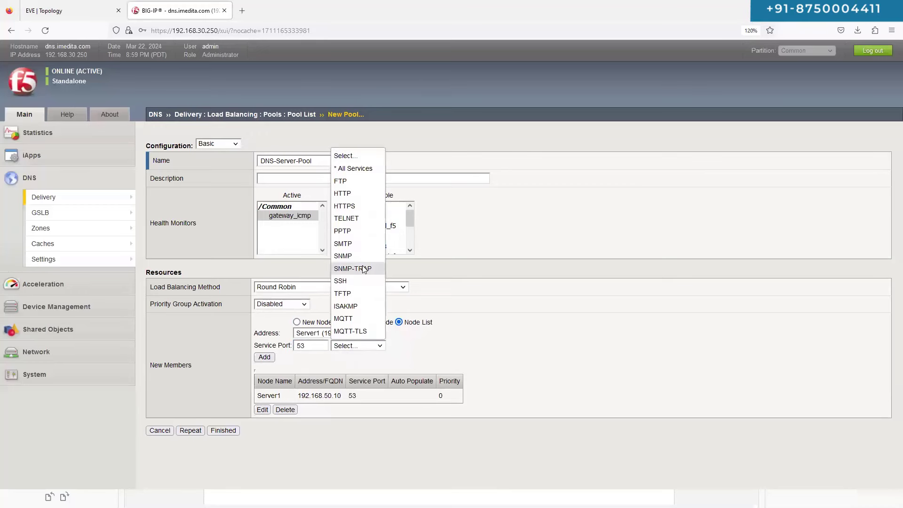
click(389, 297)
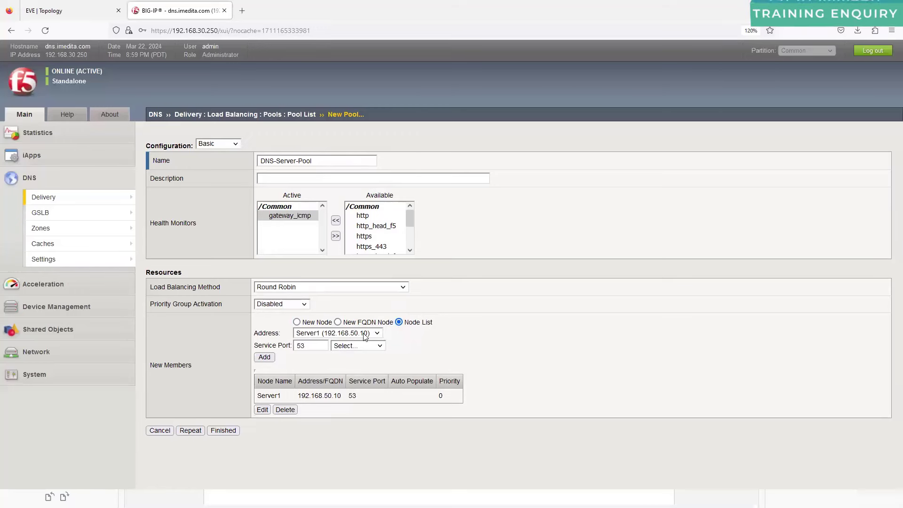
click(338, 333)
click(332, 371)
click(263, 358)
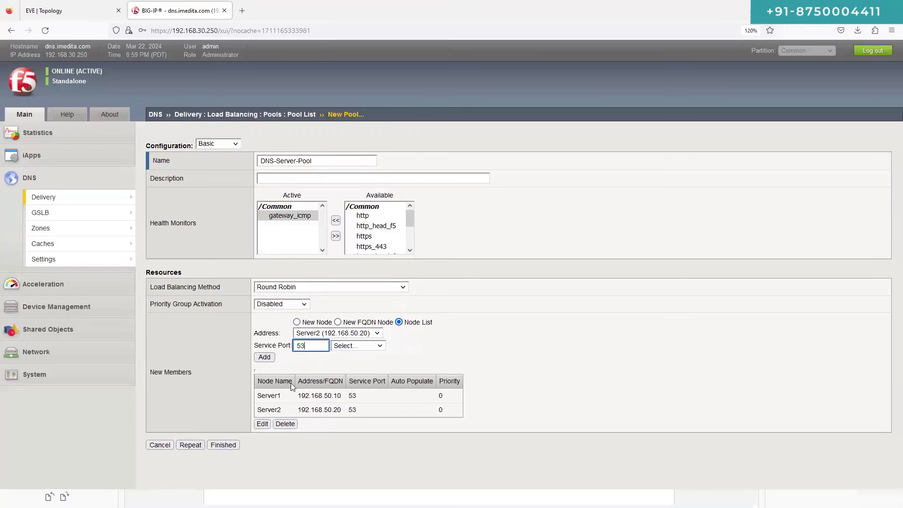
click(217, 446)
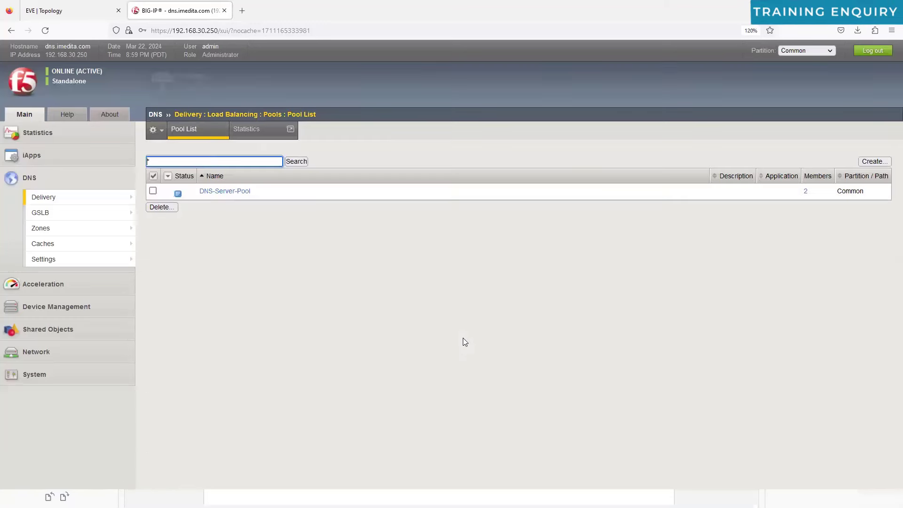
- Refresh the pool list and open DNS-Server-Pool's properties
click(185, 131)
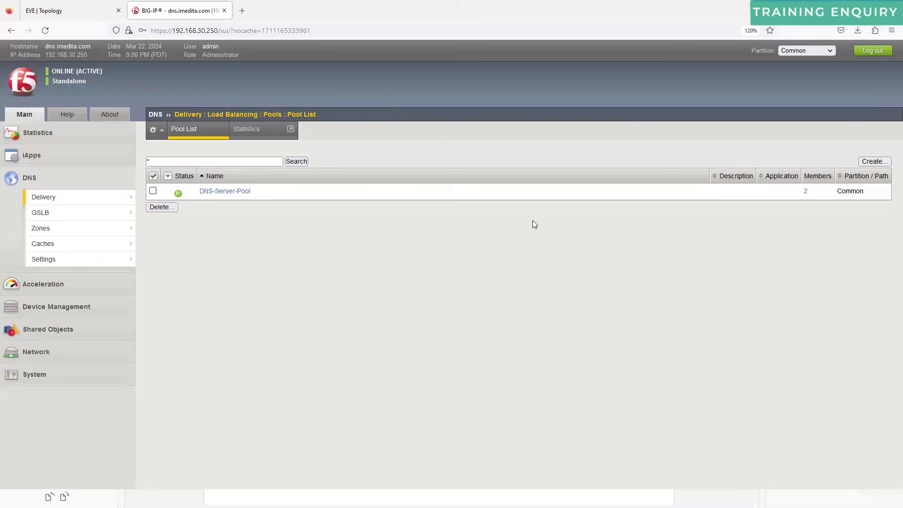
key(ctrl+Tab)
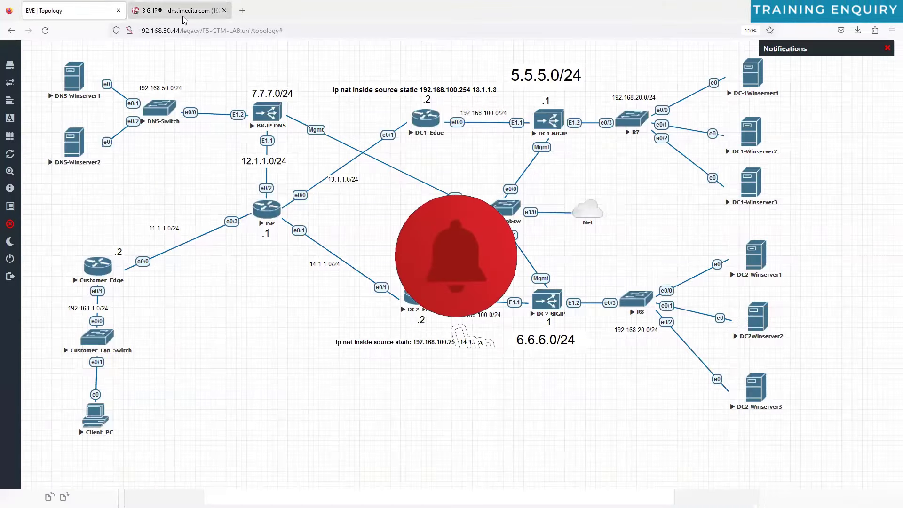
click(145, 11)
click(234, 191)
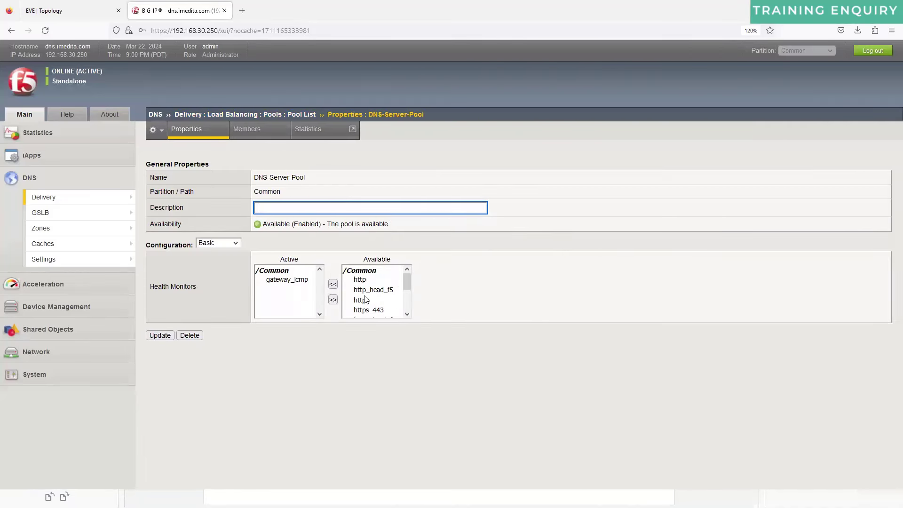
scroll(367, 289, down, 2)
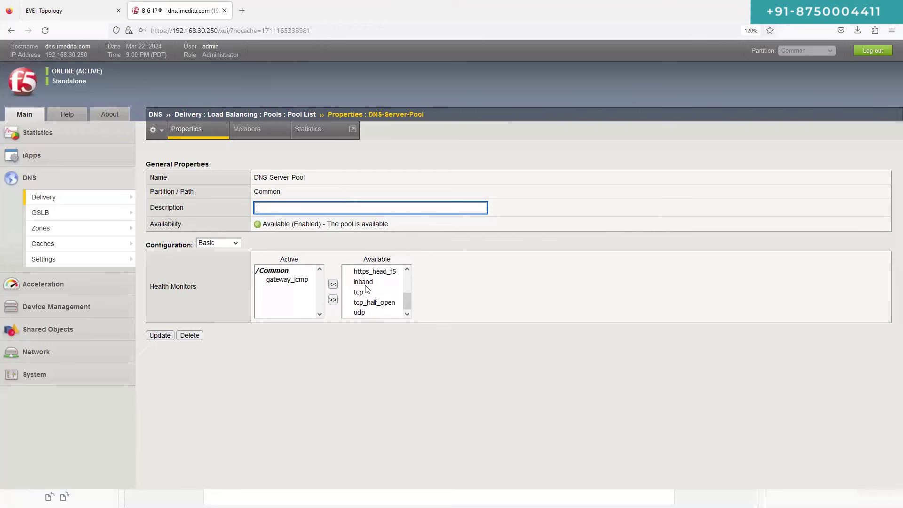
scroll(367, 288, up, 2)
scroll(366, 288, down, 2)
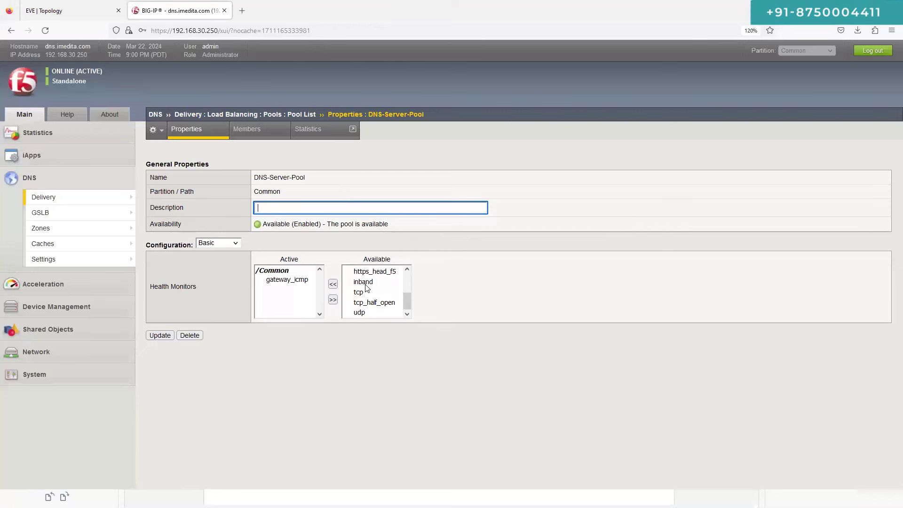
scroll(366, 289, up, 3)
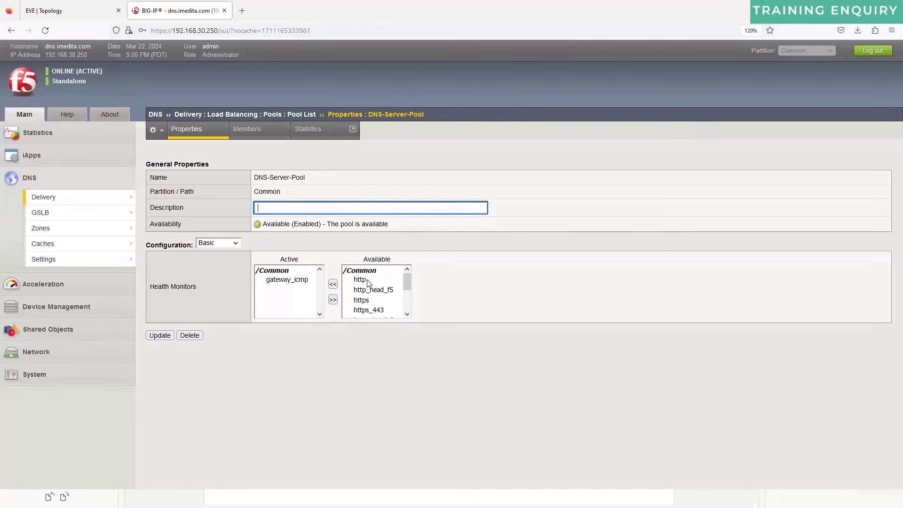
scroll(368, 287, down, 2)
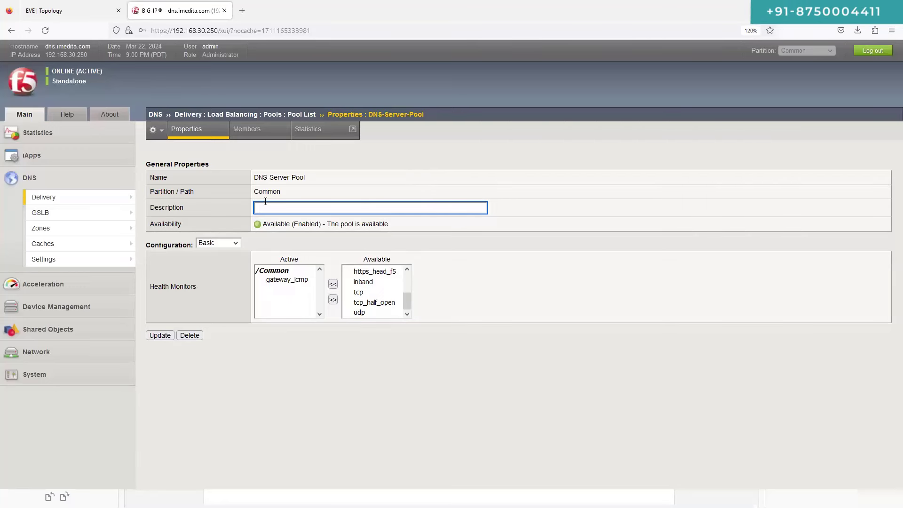
mouse_move(97, 200)
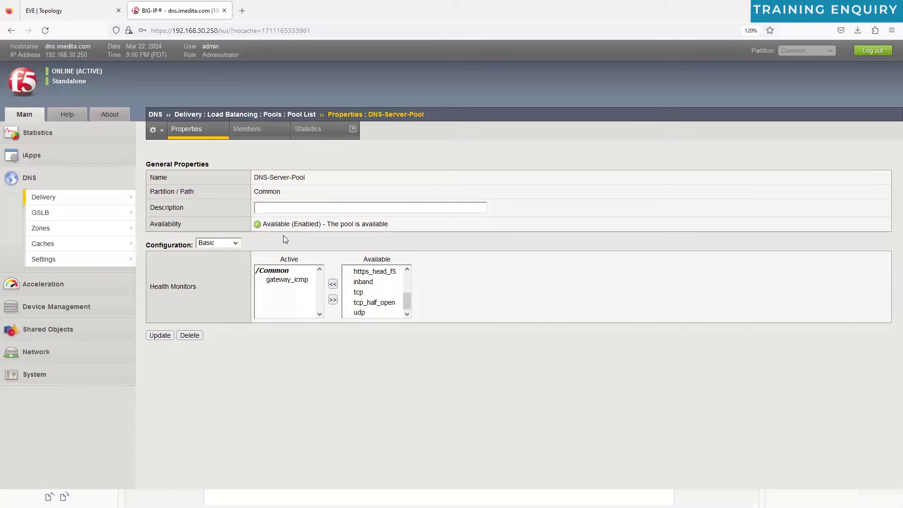
click(217, 243)
click(212, 268)
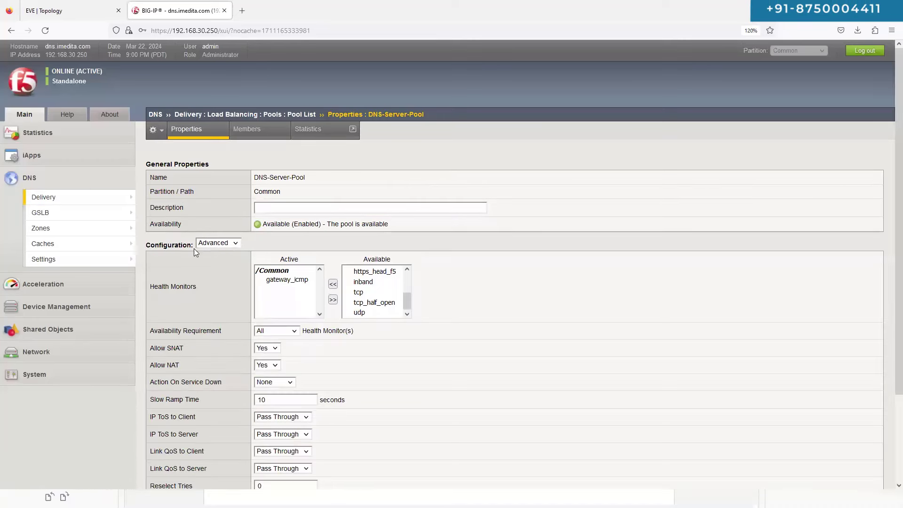
scroll(198, 248, down, 2)
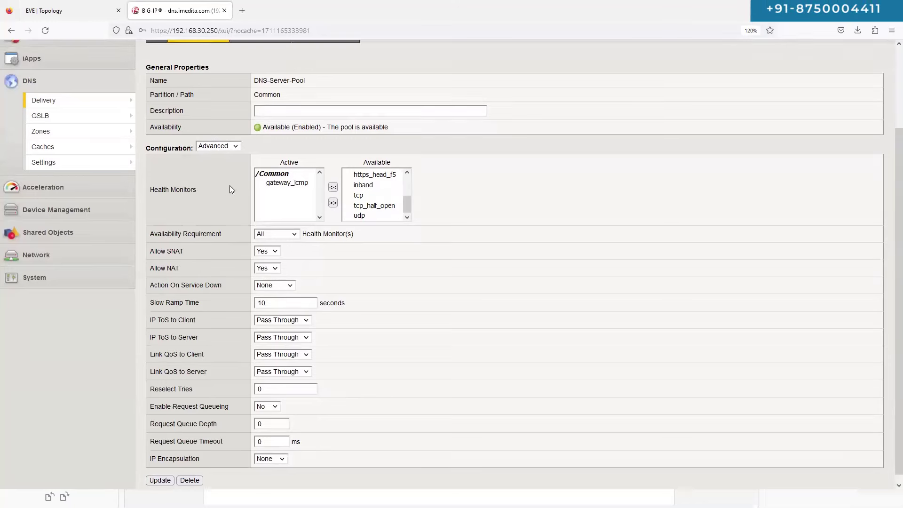
scroll(230, 179, up, 3)
click(247, 114)
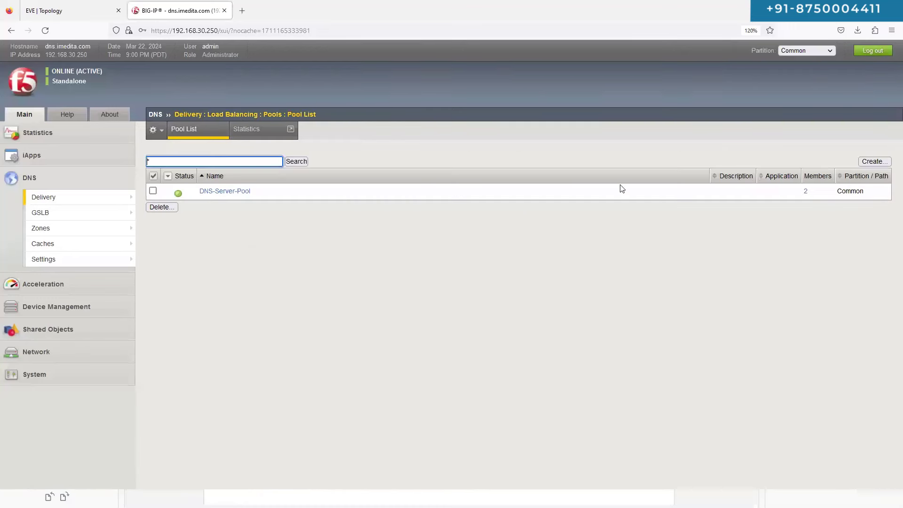
- Create a new DNS listener named dns-listener-1 from the Listener List
mouse_move(119, 201)
mouse_move(176, 197)
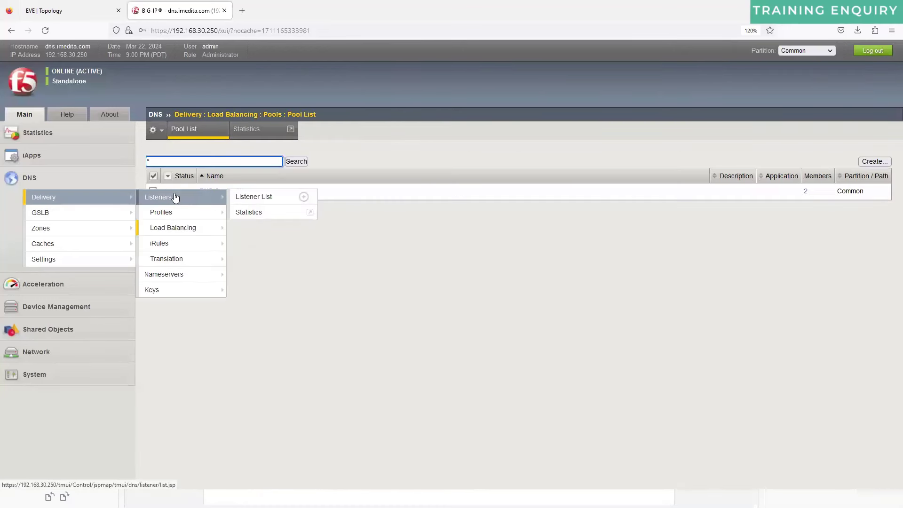
click(308, 198)
click(873, 161)
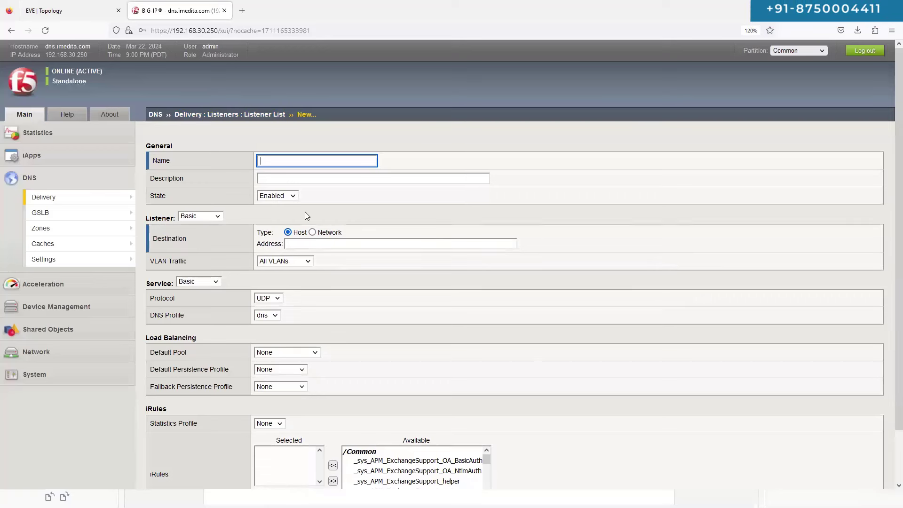
text(DNS)
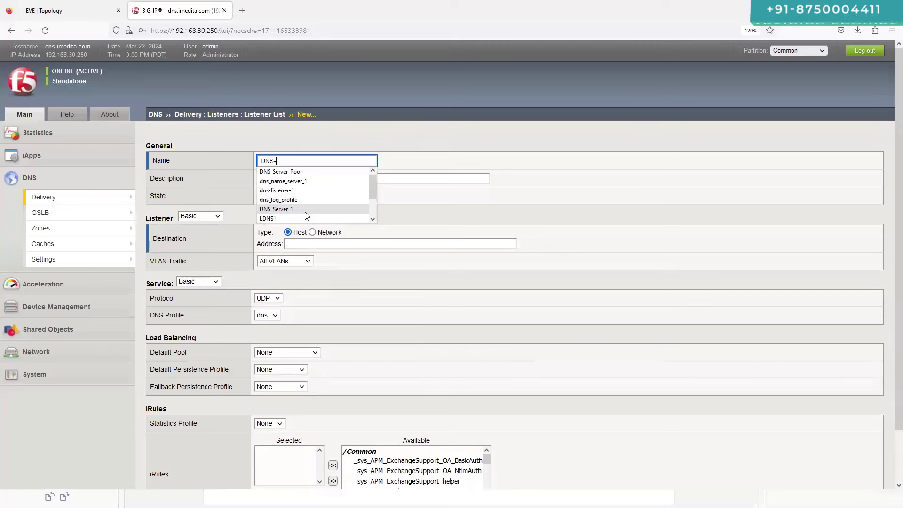
text(-L)
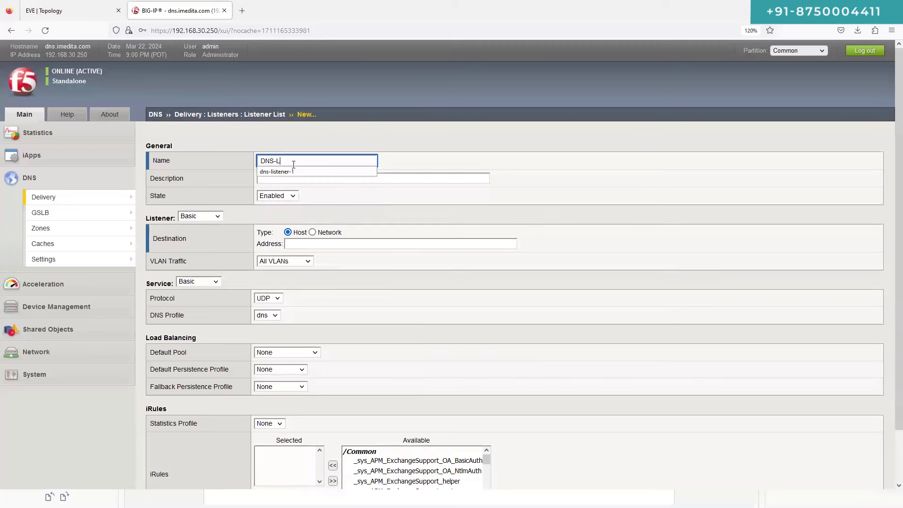
click(276, 171)
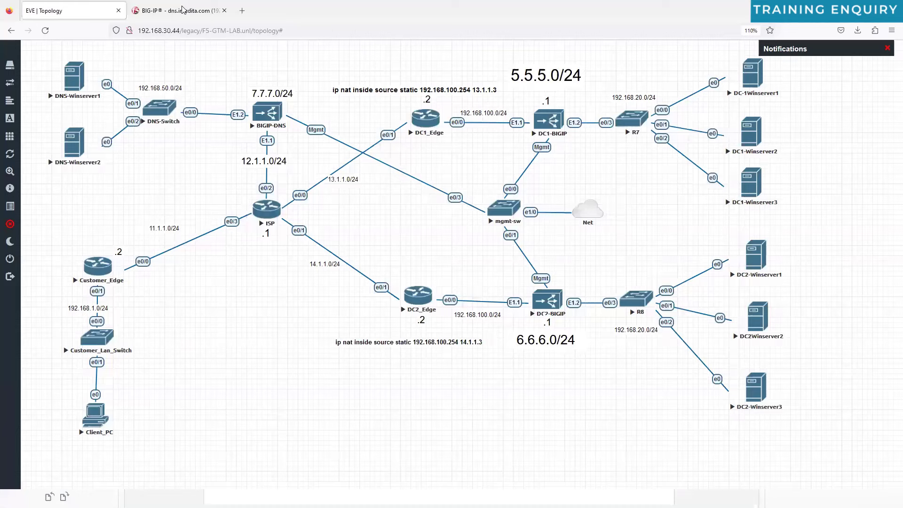
click(75, 11)
click(173, 10)
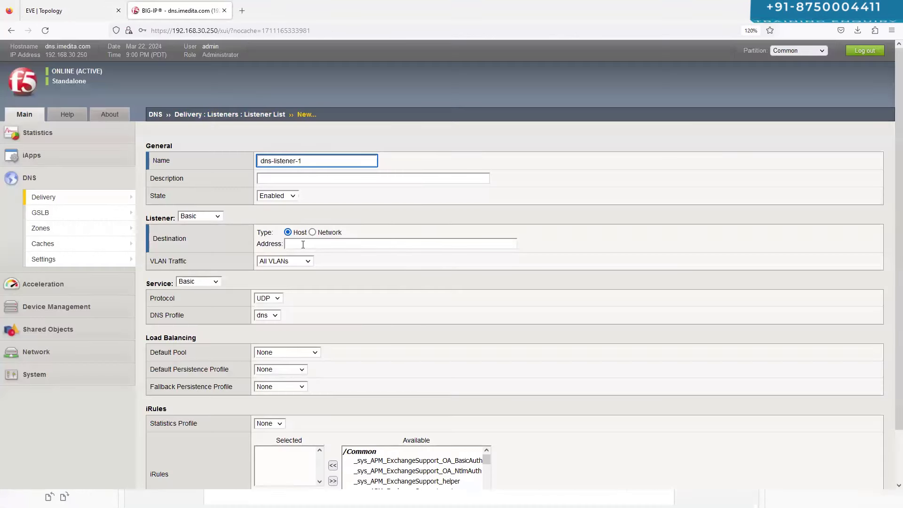
- Set the listener destination to 7.7.7.7 and switch the settings to Advanced
click(306, 243)
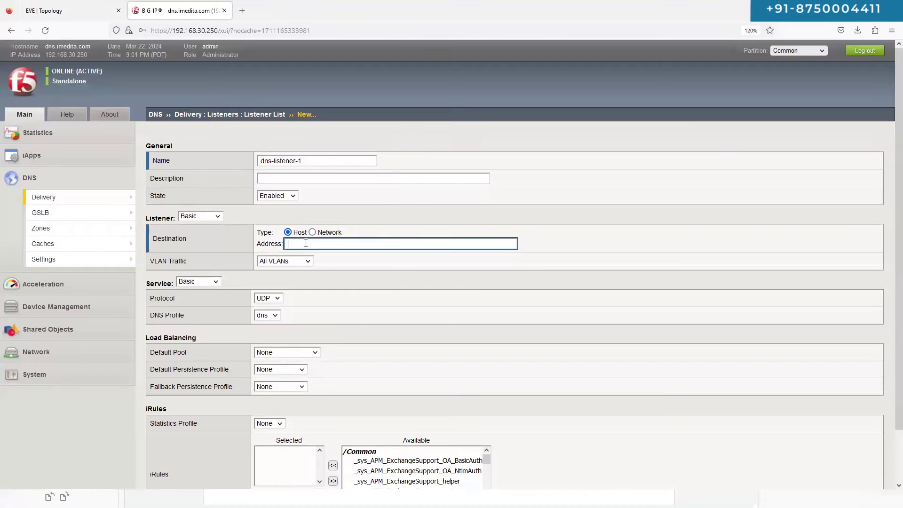
text(7.7.7)
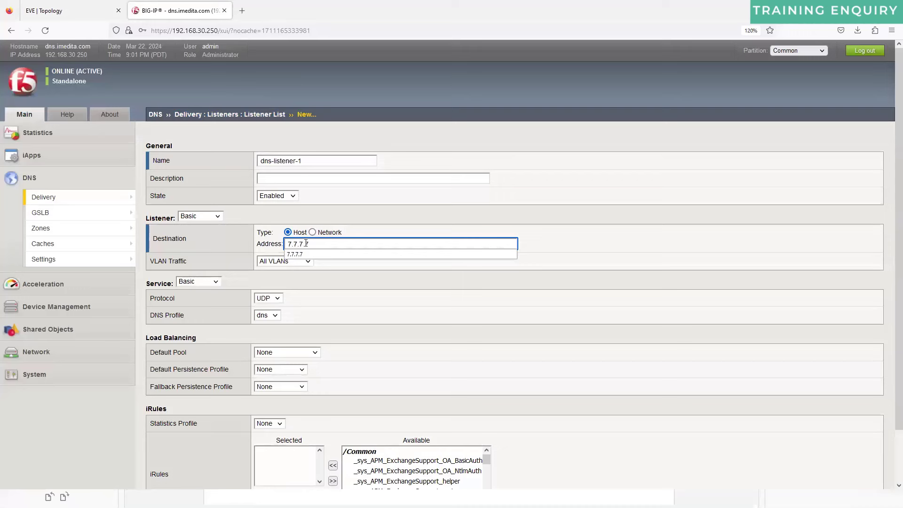
text(.7)
click(372, 301)
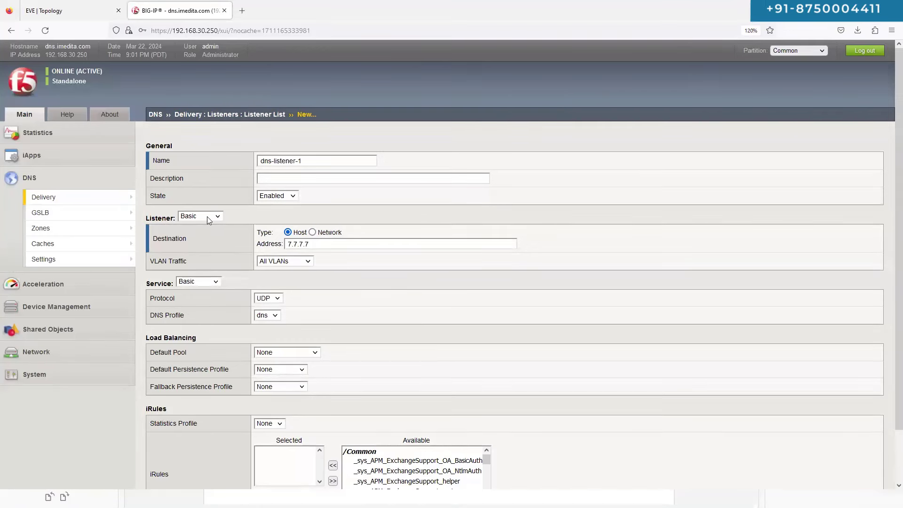
click(205, 242)
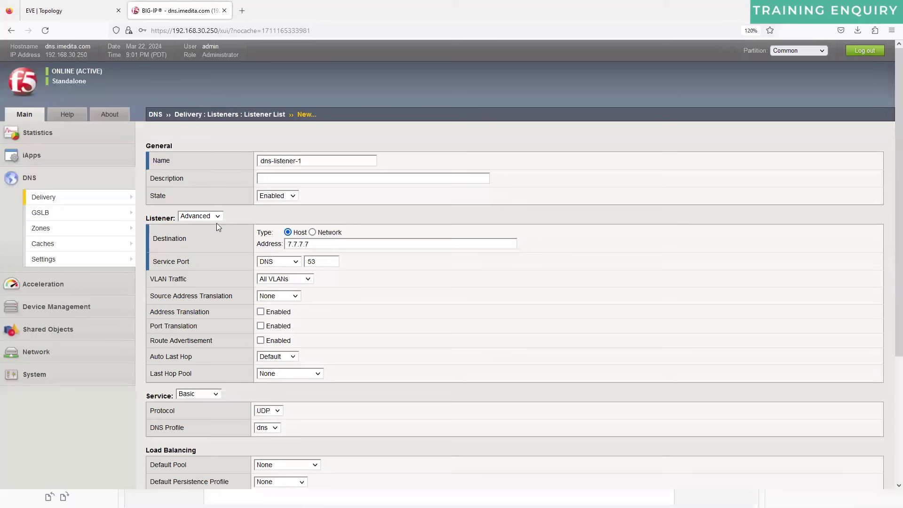
drag(150, 217, 174, 218)
click(199, 217)
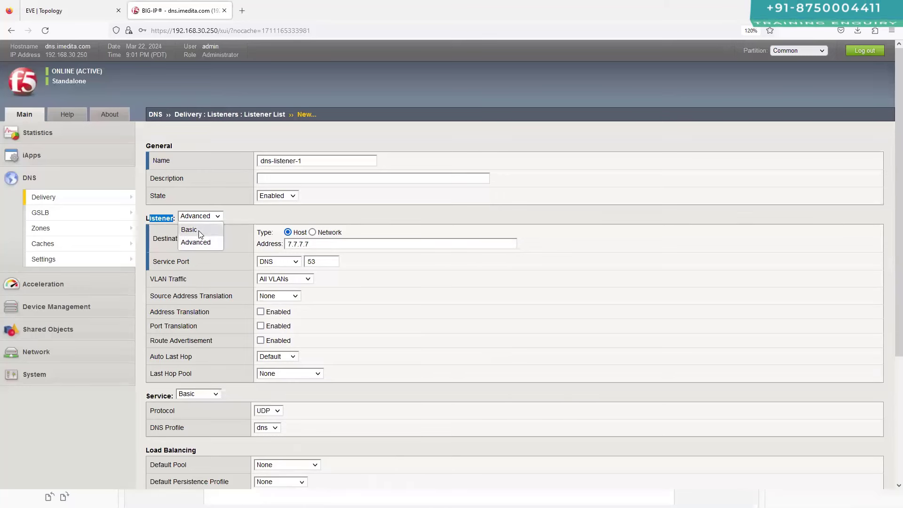
click(199, 231)
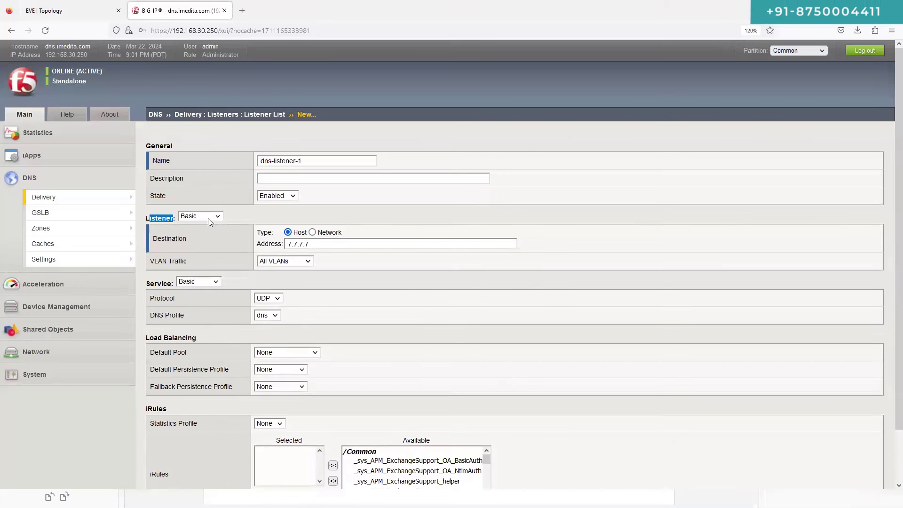
click(208, 219)
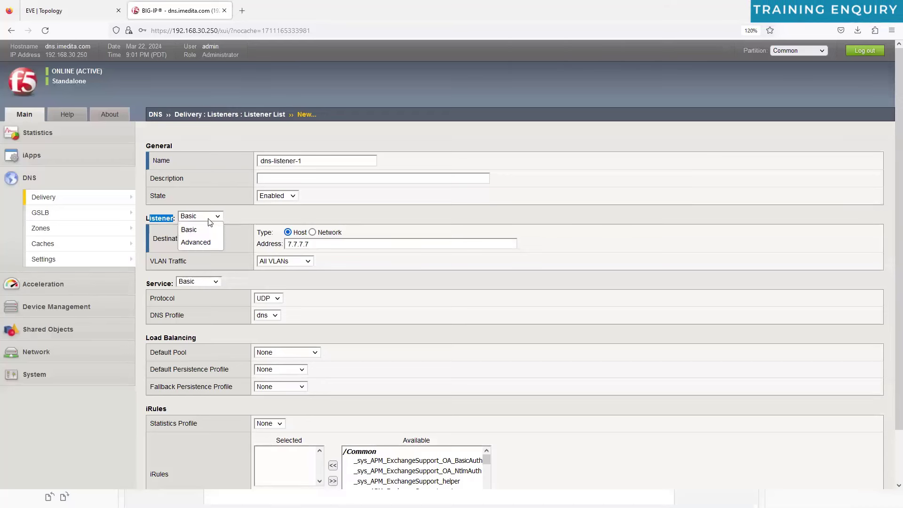
click(198, 242)
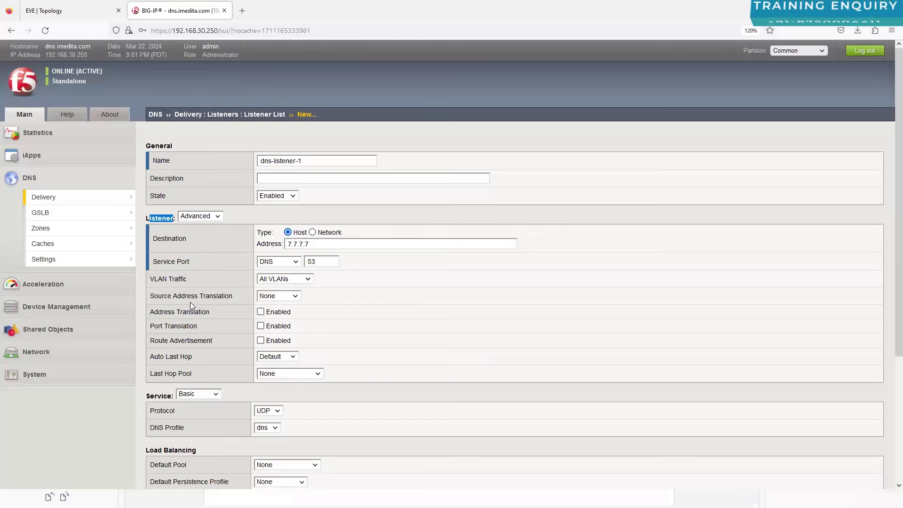
drag(162, 314, 205, 314)
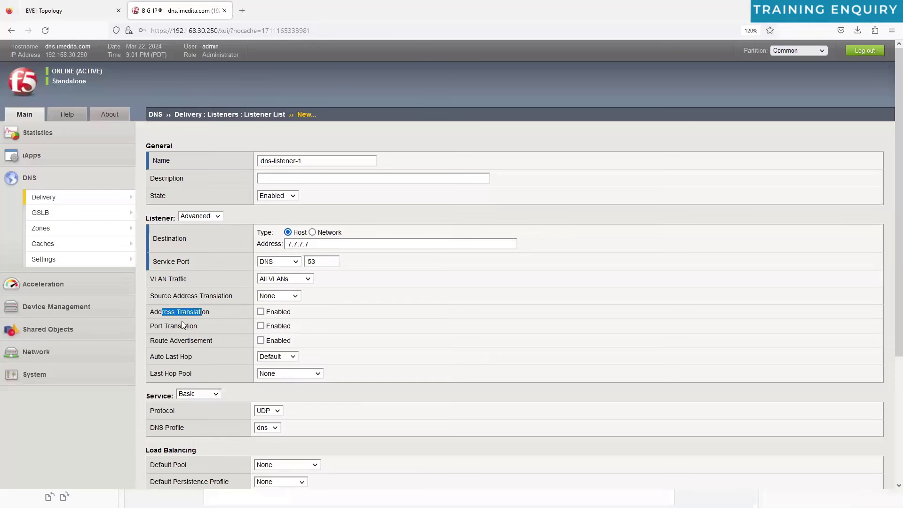
drag(154, 325, 196, 324)
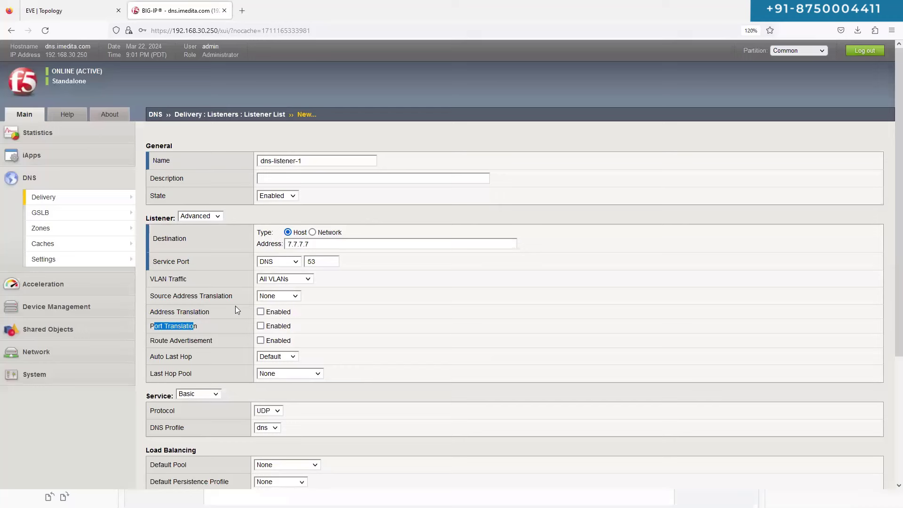
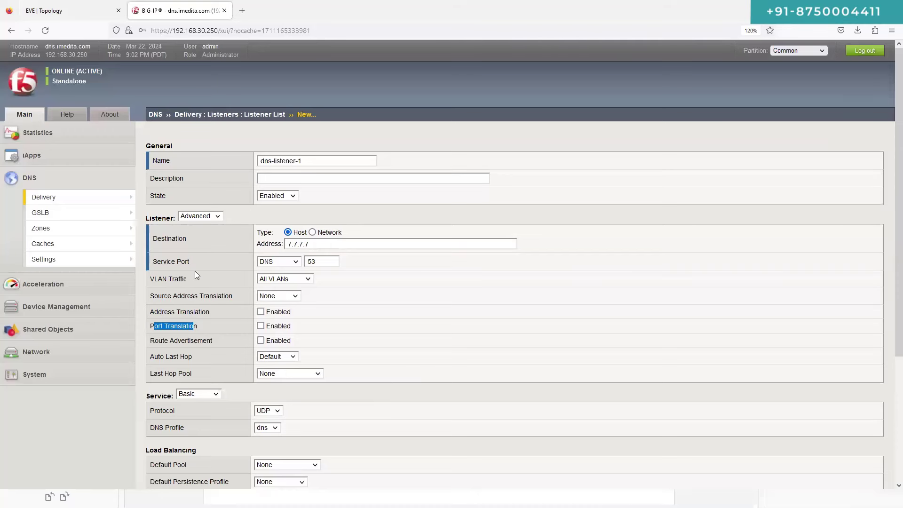
- Enable address and port translation on dns-listener-1 and set source address translation to Auto Map
click(260, 312)
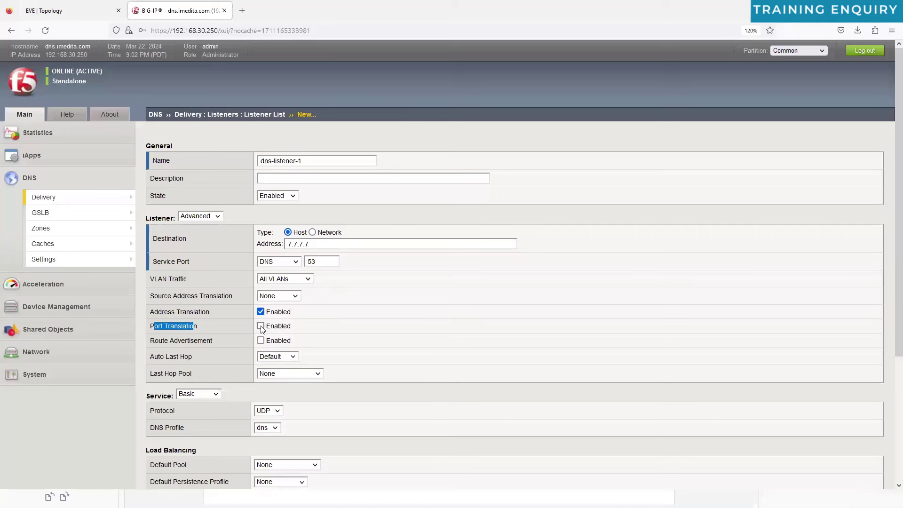
click(261, 326)
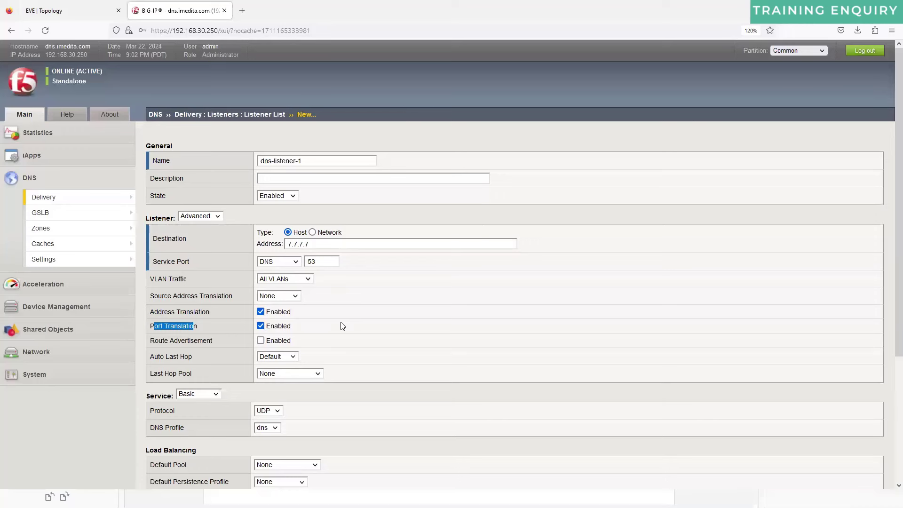
click(286, 297)
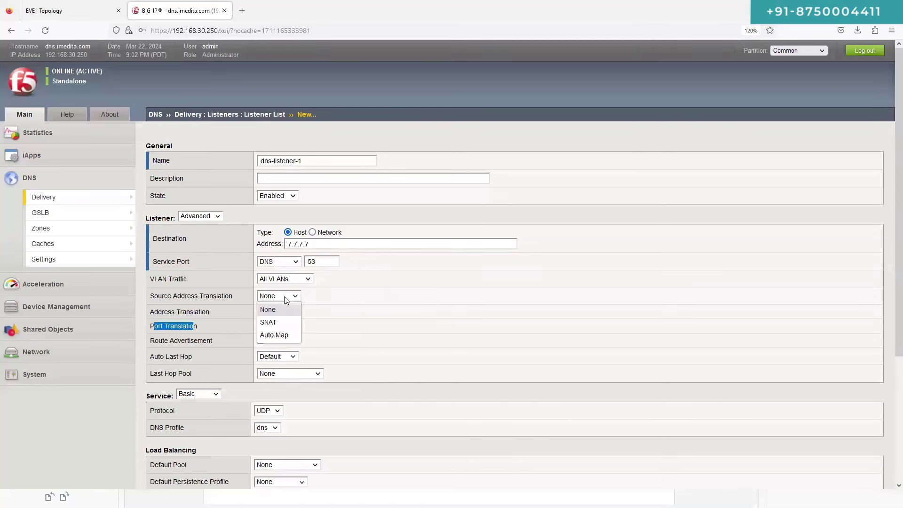
click(282, 334)
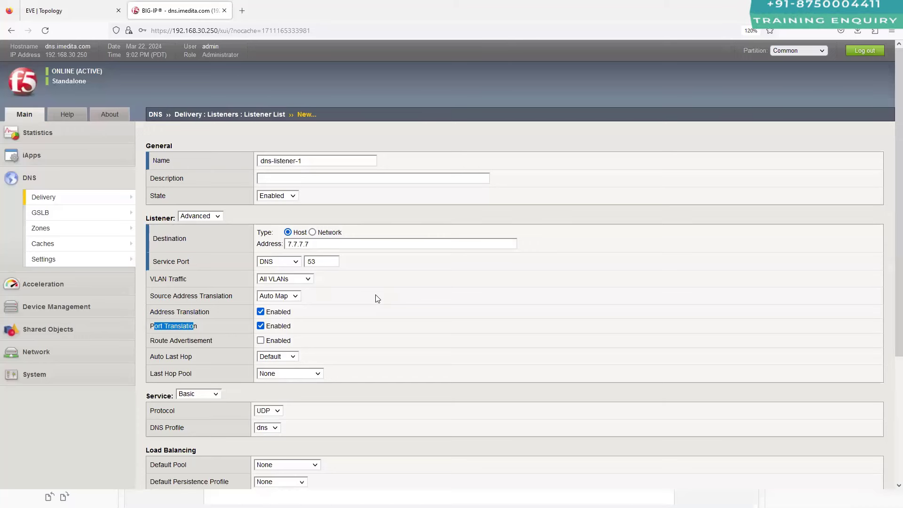
scroll(395, 301, down, 3)
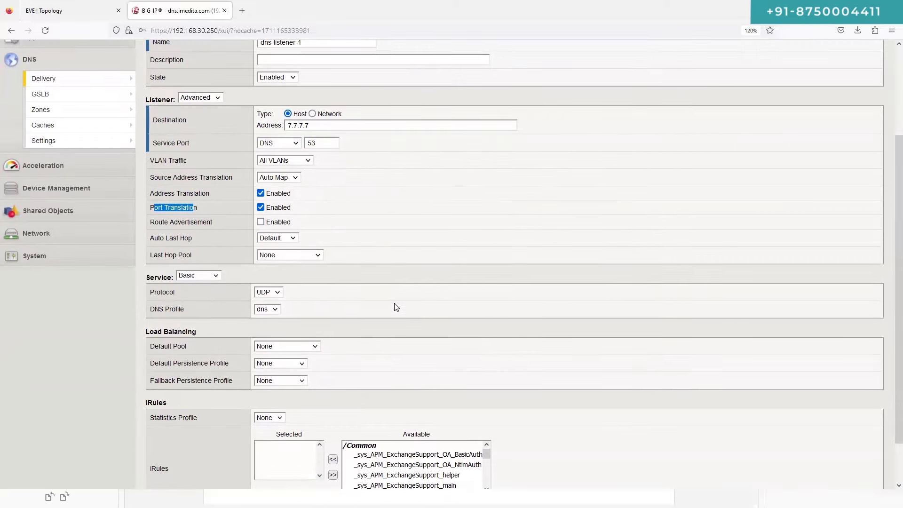
- Set the listener's Default Pool to DNS-Server-Pool
click(279, 346)
click(292, 385)
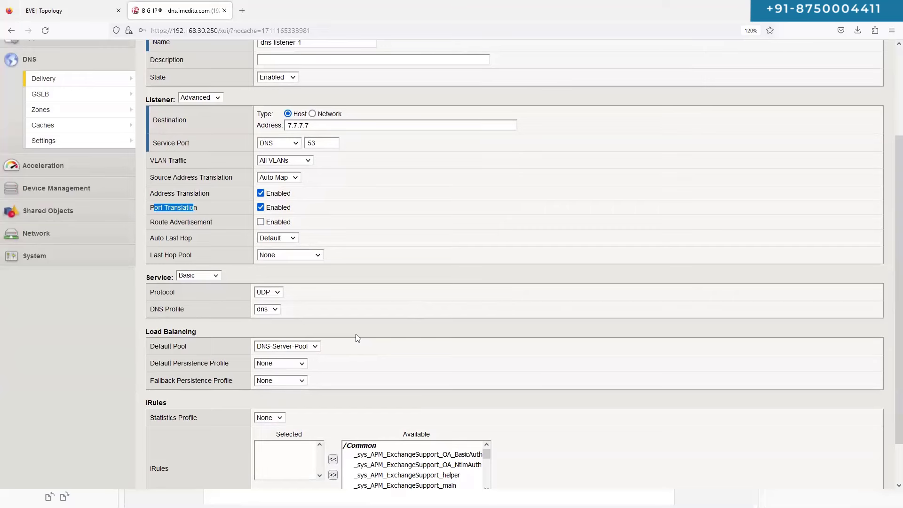
scroll(470, 296, down, 2)
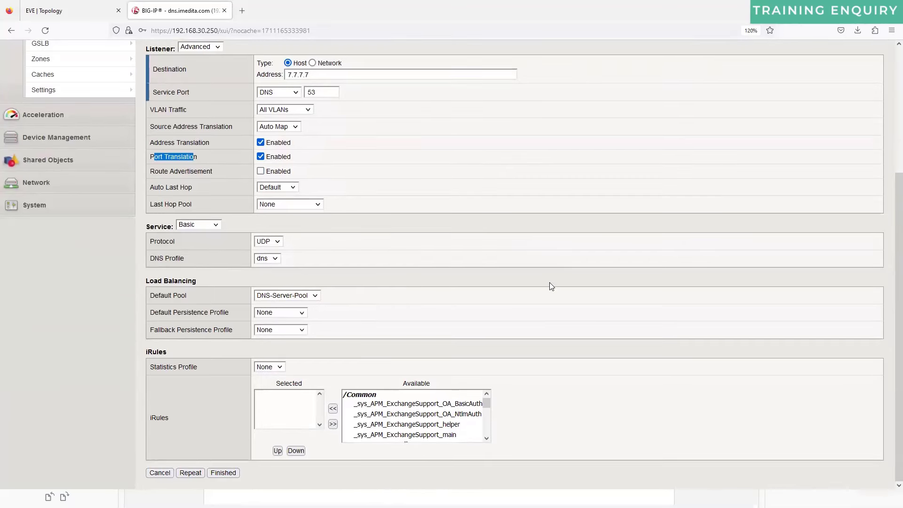
scroll(491, 261, up, 7)
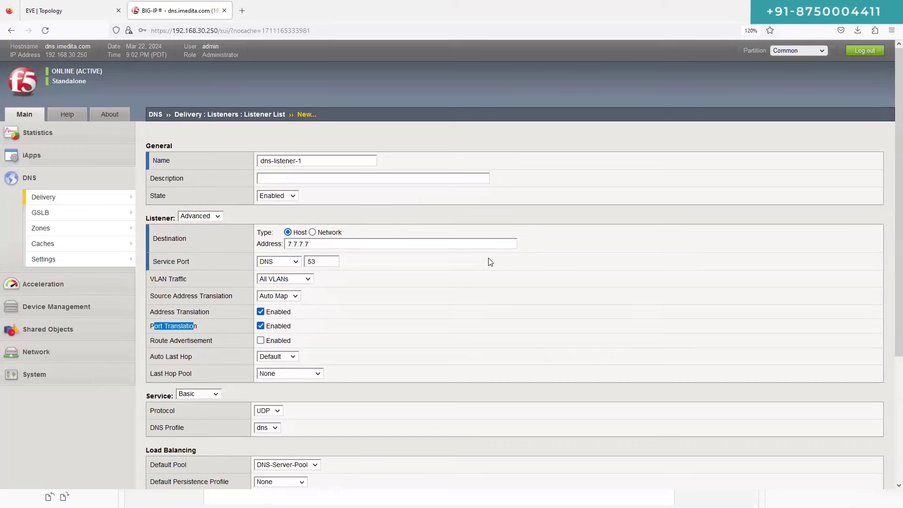
scroll(491, 261, down, 7)
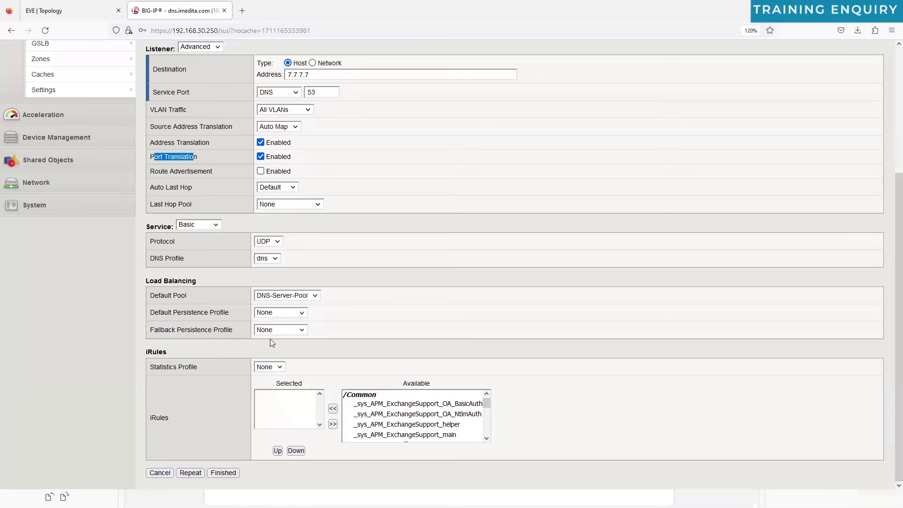
- Save dns-listener-1 and confirm it is listed as enabled on 7.7.7.7 UDP
click(229, 475)
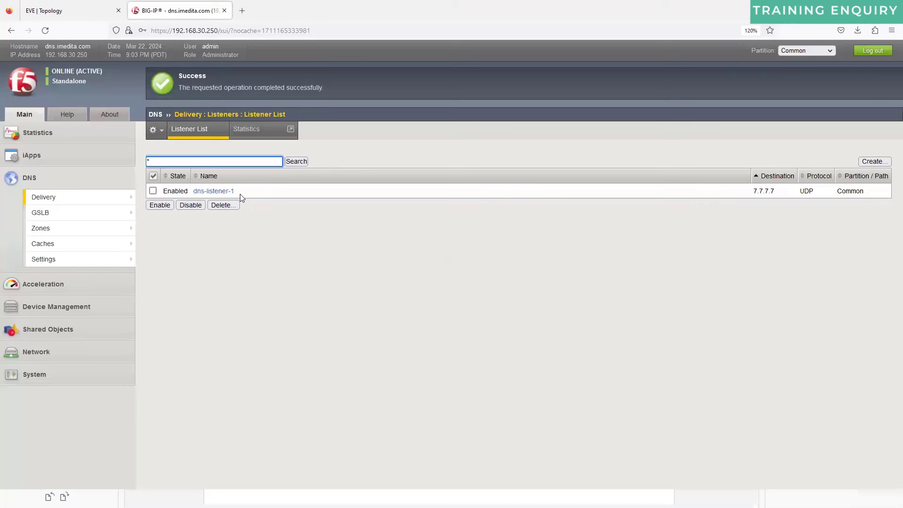
click(203, 131)
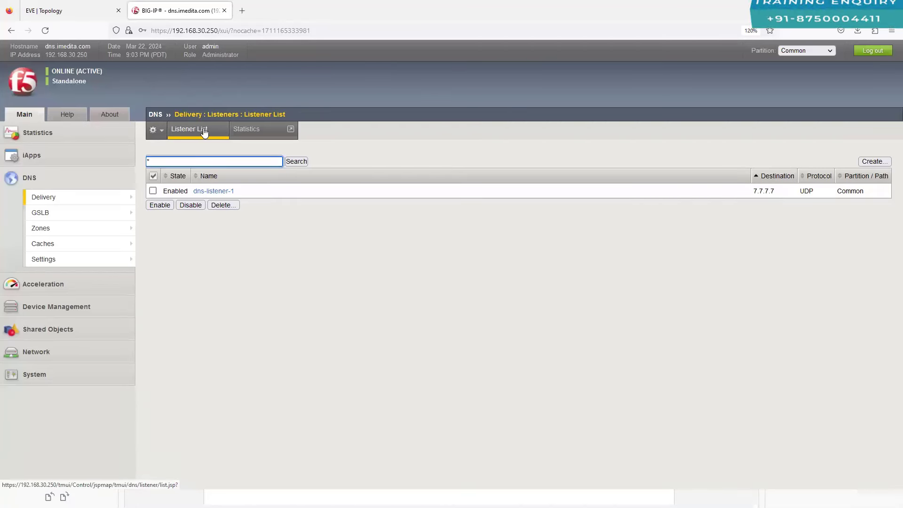
click(50, 12)
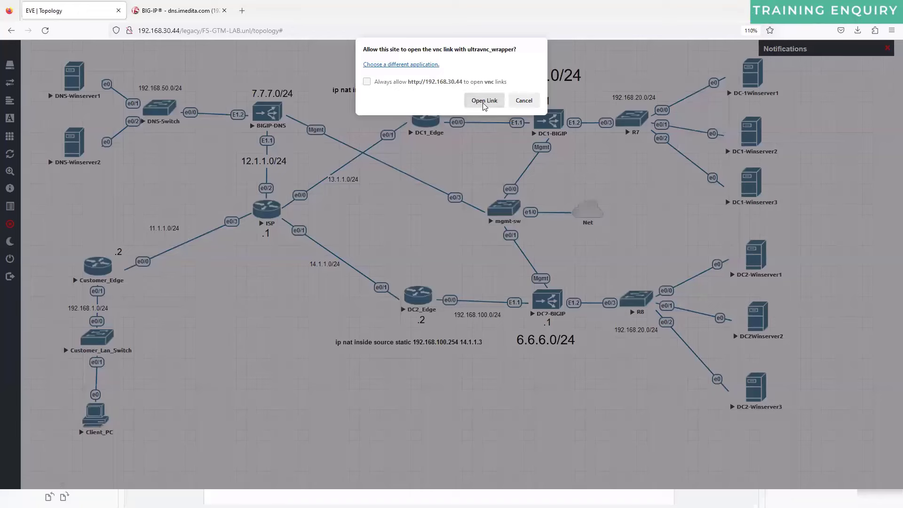
- Open cmd on Client_PC and run ipconfig and ipconfig /all, showing DNS server 7.7.7.7
click(485, 100)
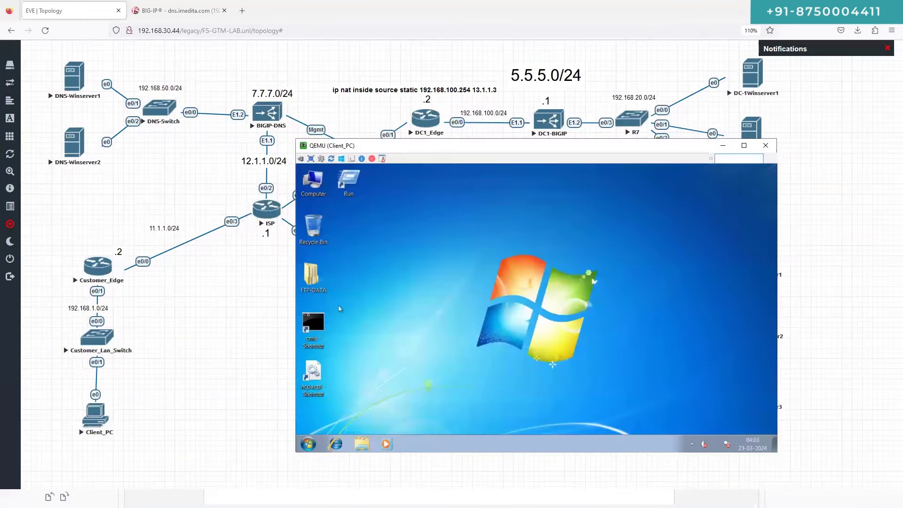
double_click(315, 328)
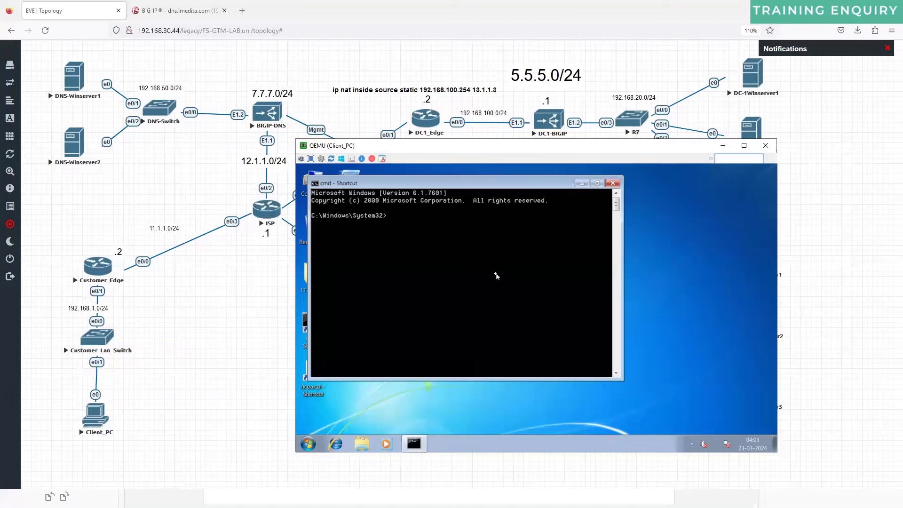
text(ipconfig)
key(Return)
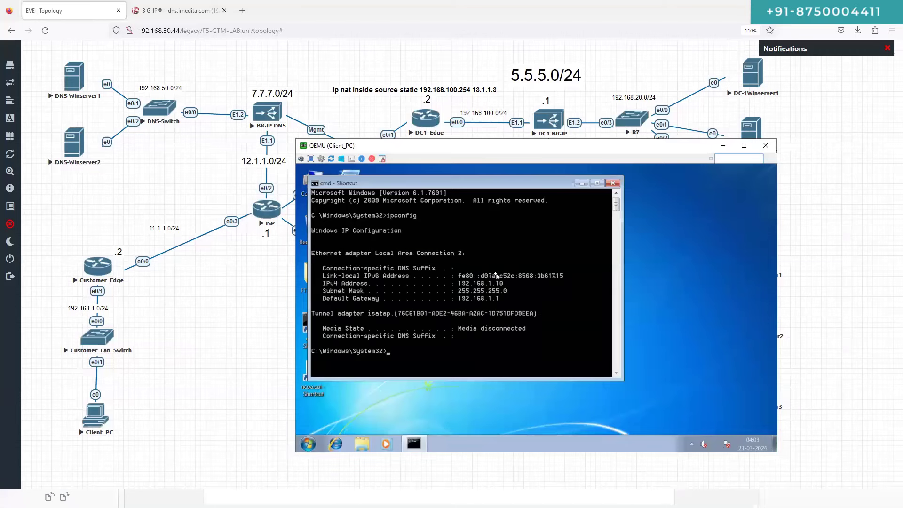
key(Return)
key(Return)
text(ipconfig)
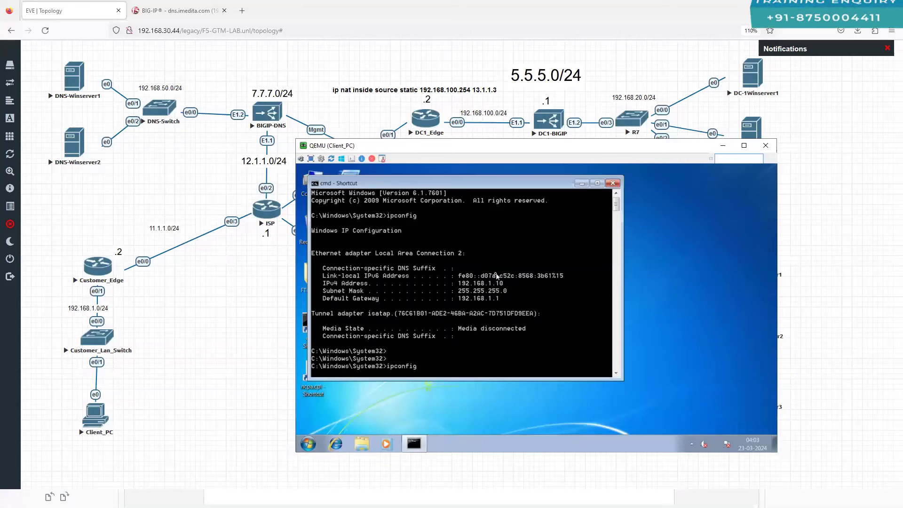
text( /all)
key(Return)
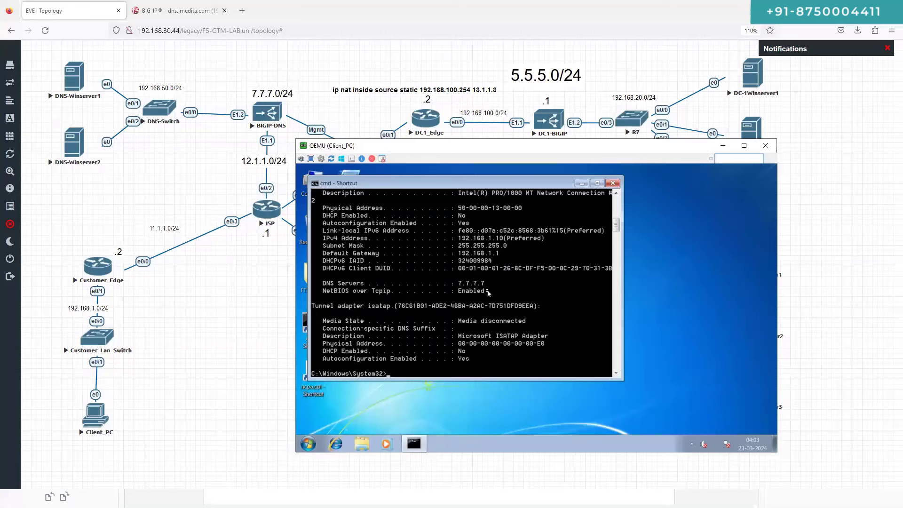
key(Return)
key(Return)
key(Return)
key(Return)
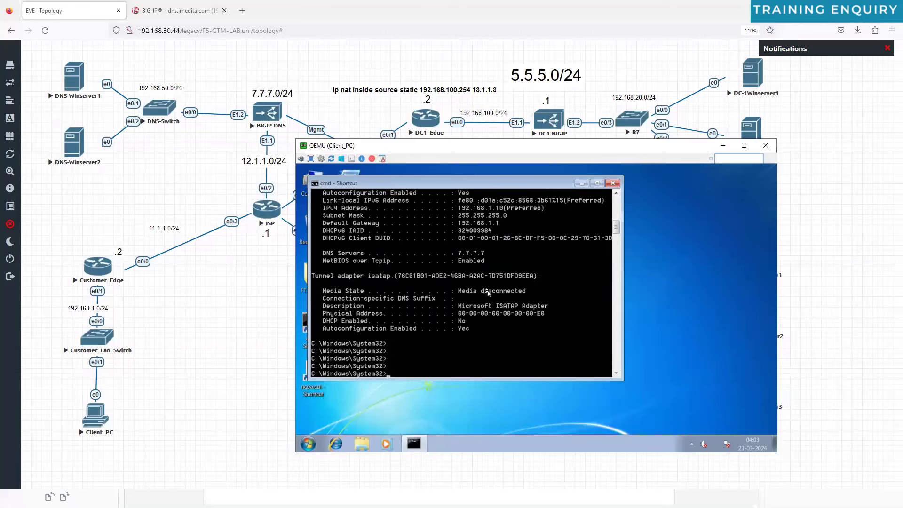
text(nsl)
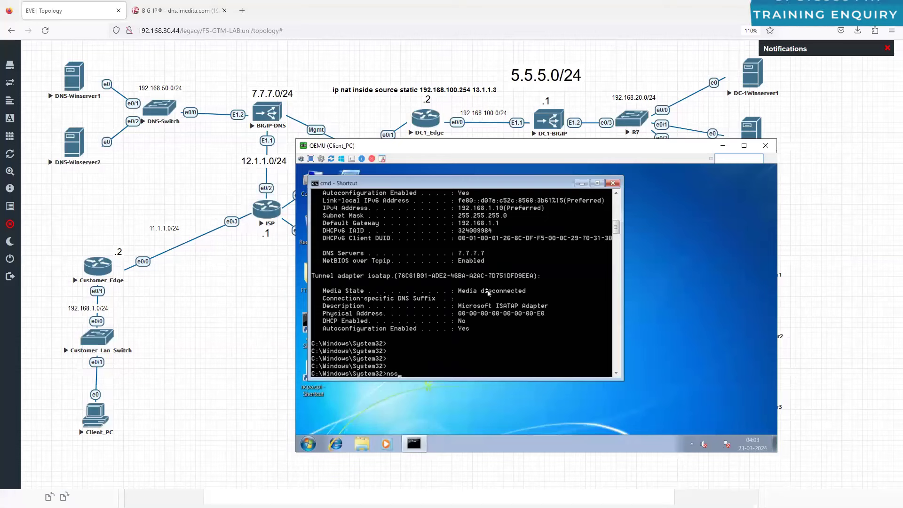
text(ookup)
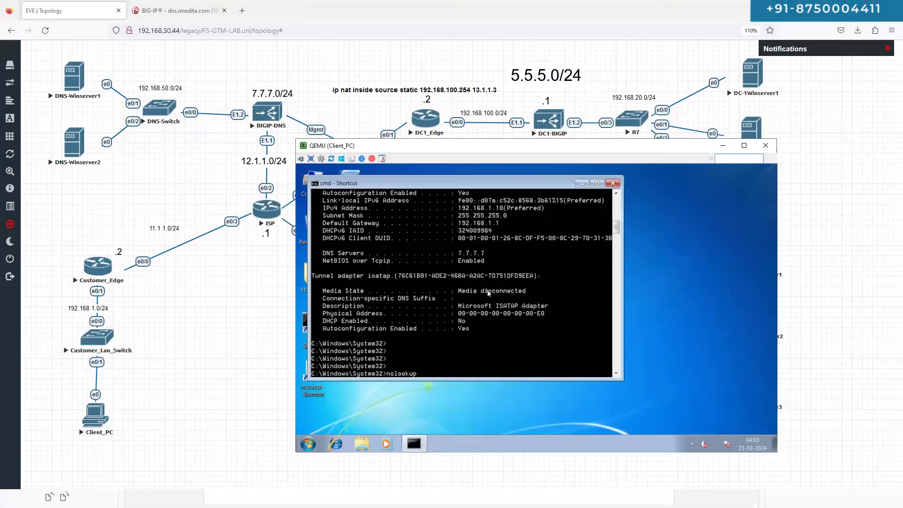
text( www.imedita.)
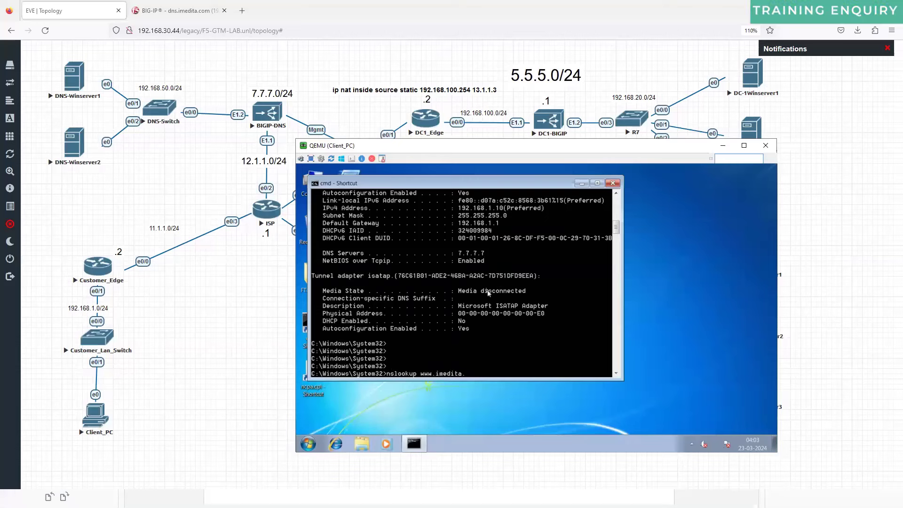
text(com)
key(Return)
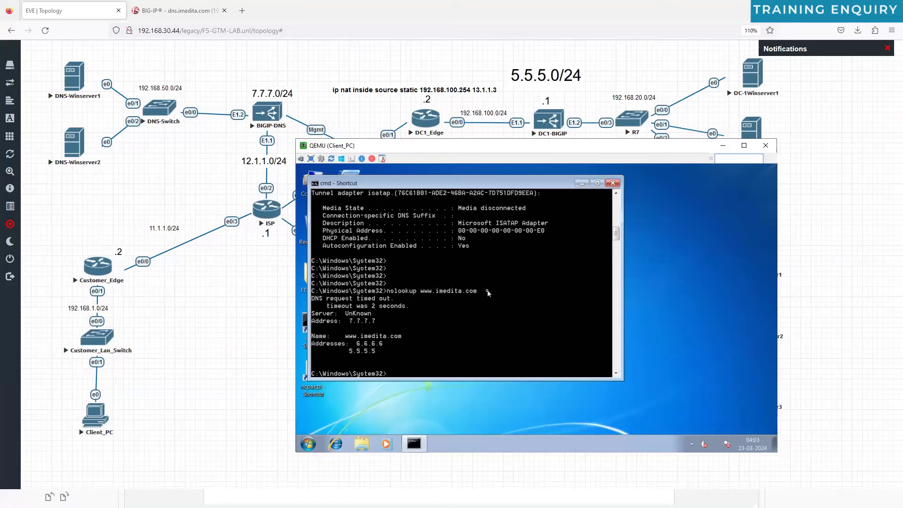
key(Up)
key(Return)
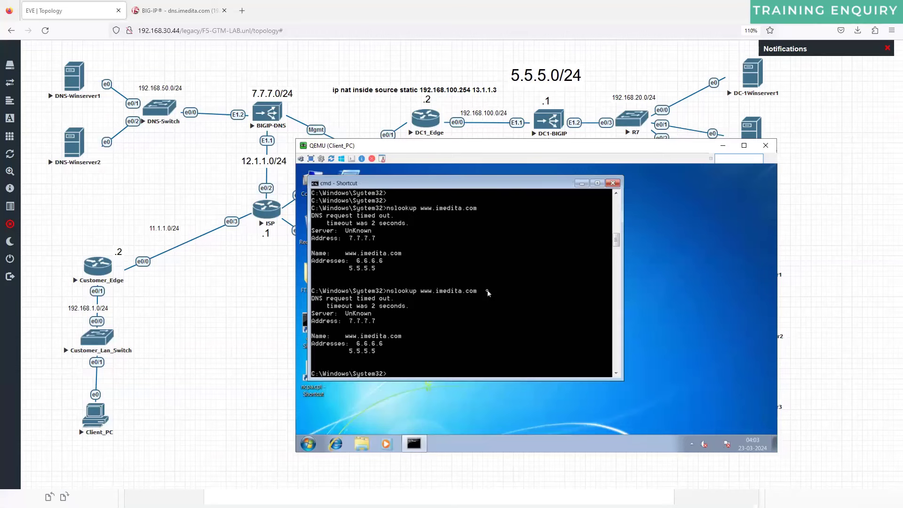
key(Up)
key(Return)
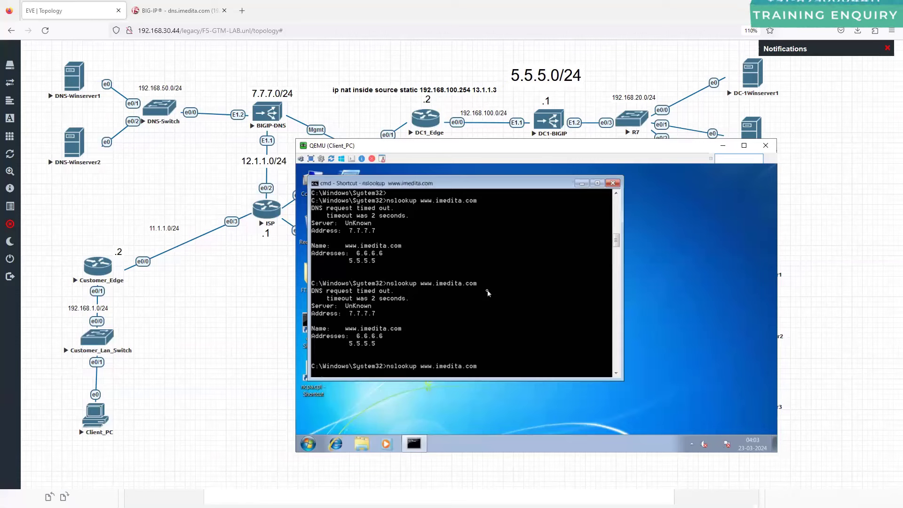
key(Up)
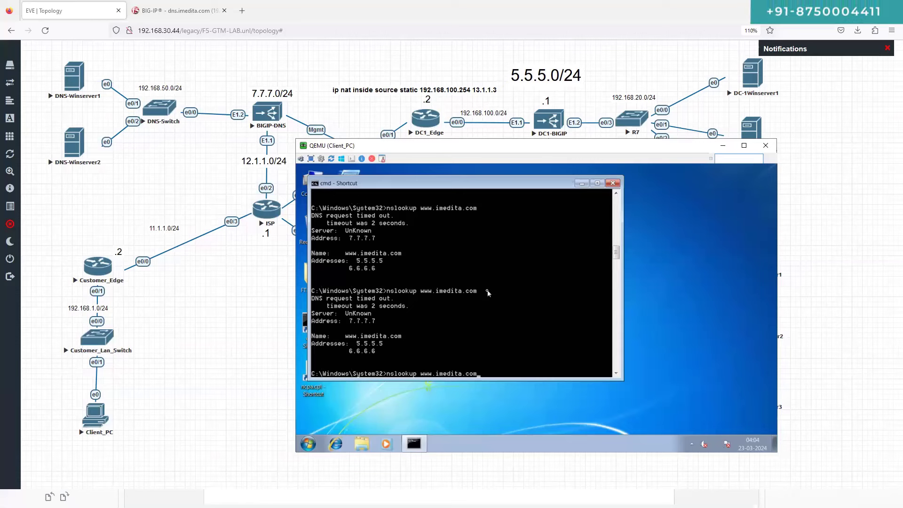
key(Return)
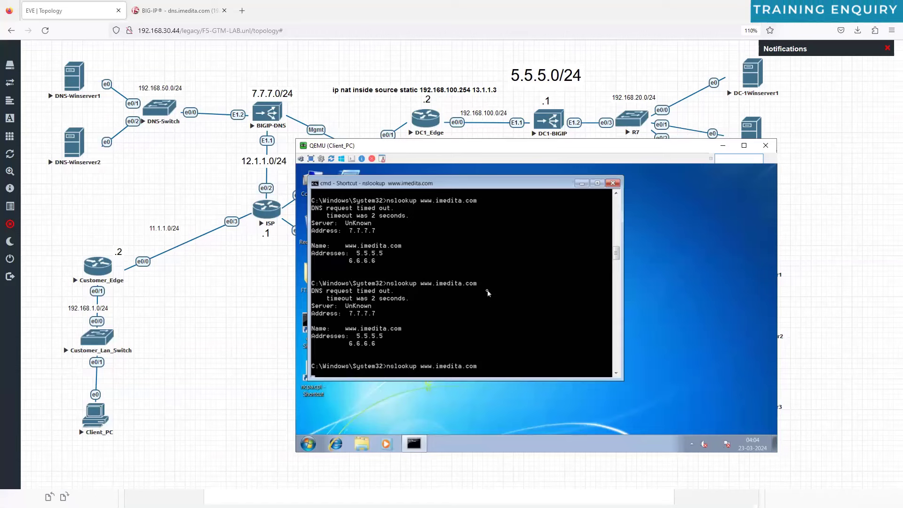
key(Up)
key(BackSpace)
key(BackSpace)
key(BackSpace)
key(BackSpace)
key(BackSpace)
key(BackSpace)
key(BackSpace)
key(BackSpace)
key(BackSpace)
key(BackSpace)
key(BackSpace)
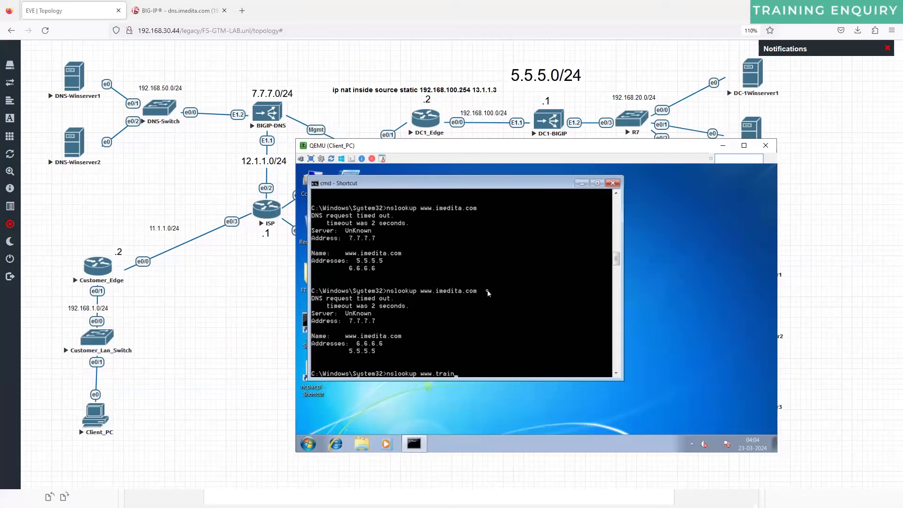
text(trainonic.com)
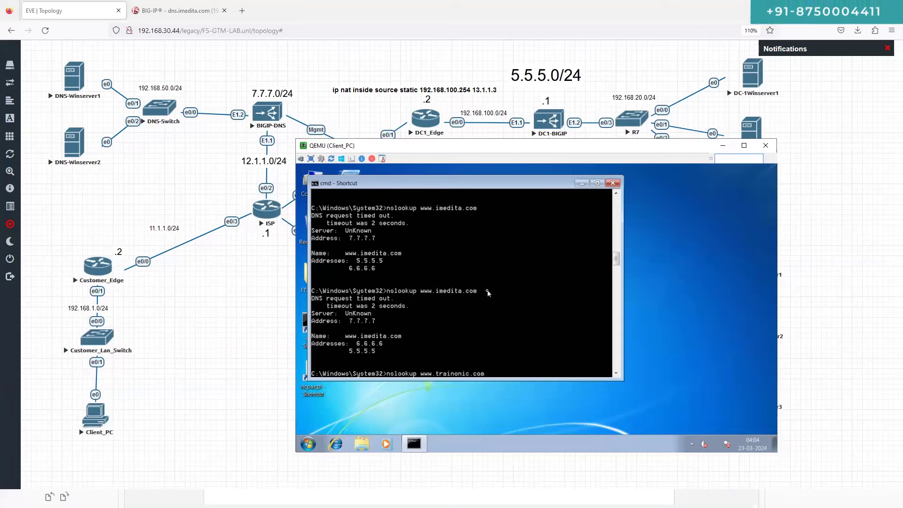
key(Return)
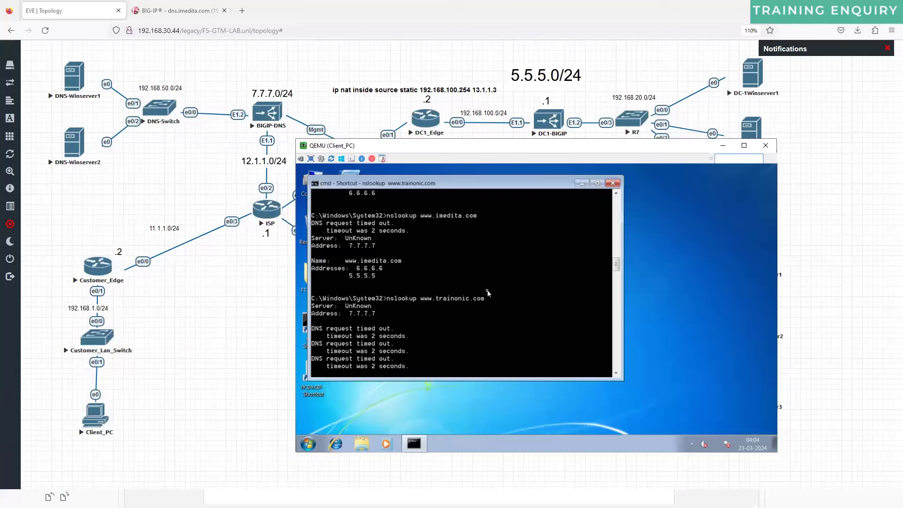
- Resolve hr.imedita.com with nslookup, returning 6.6.6.1 and 5.5.5.1
key(Return)
text(nslookup www.trainonic.com)
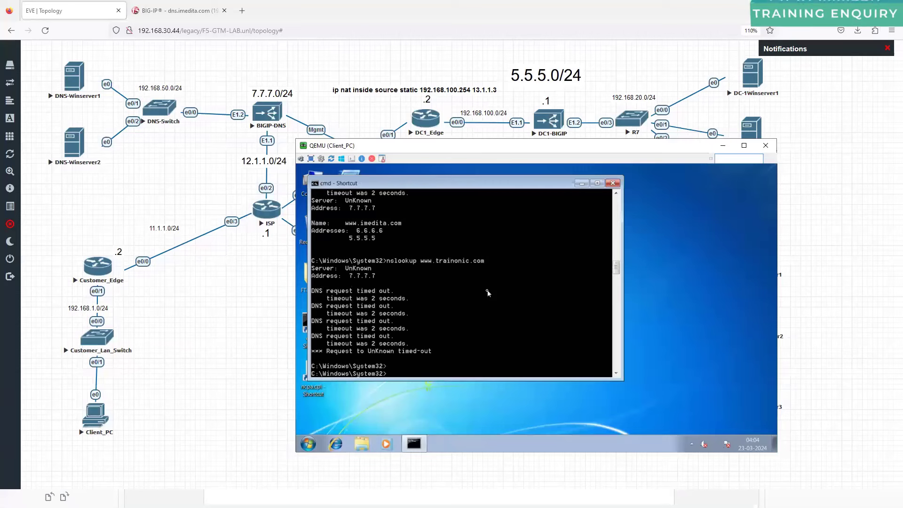
key(BackSpace)
key(BackSpace)
key(BackSpace)
key(BackSpace)
key(BackSpace)
key(BackSpace)
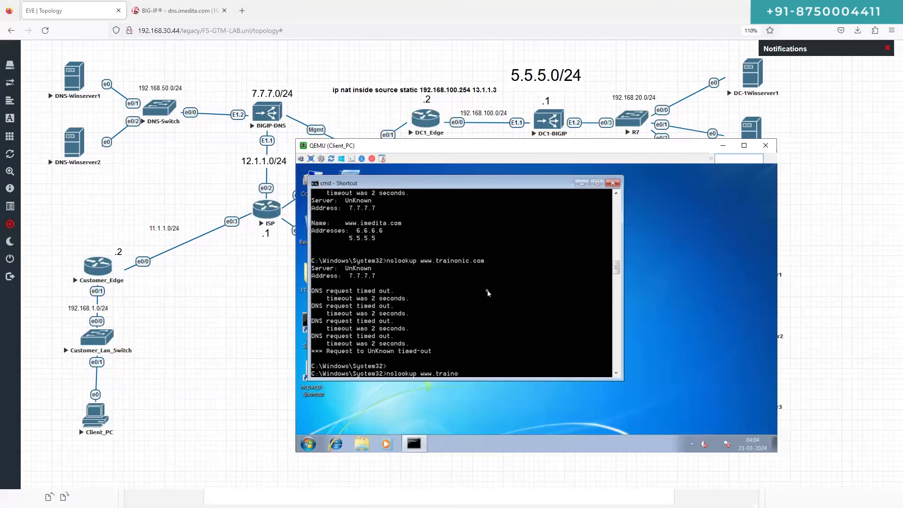
key(BackSpace)
key(BackSpace)
text(hr.imedi)
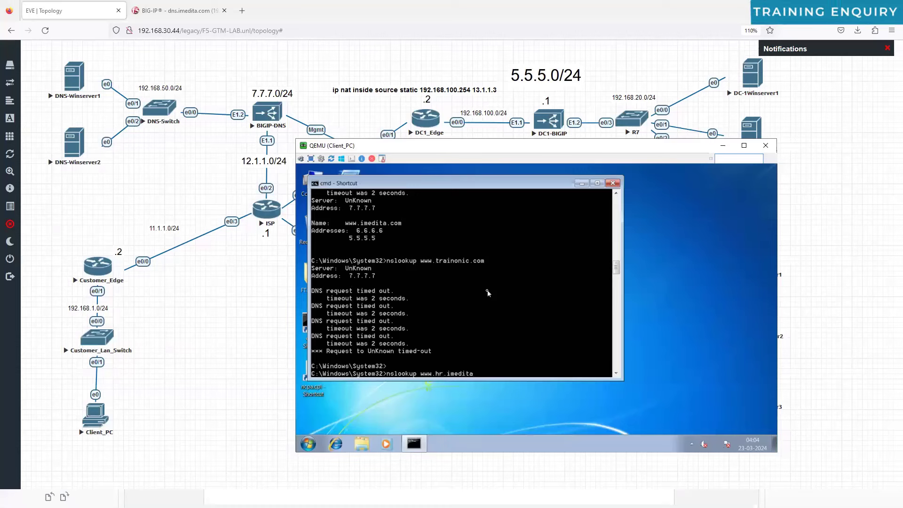
key(BackSpace)
key(BackSpace)
key(BackSpace)
key(BackSpace)
key(BackSpace)
key(BackSpace)
key(BackSpace)
key(BackSpace)
key(BackSpace)
key(BackSpace)
key(BackSpace)
key(BackSpace)
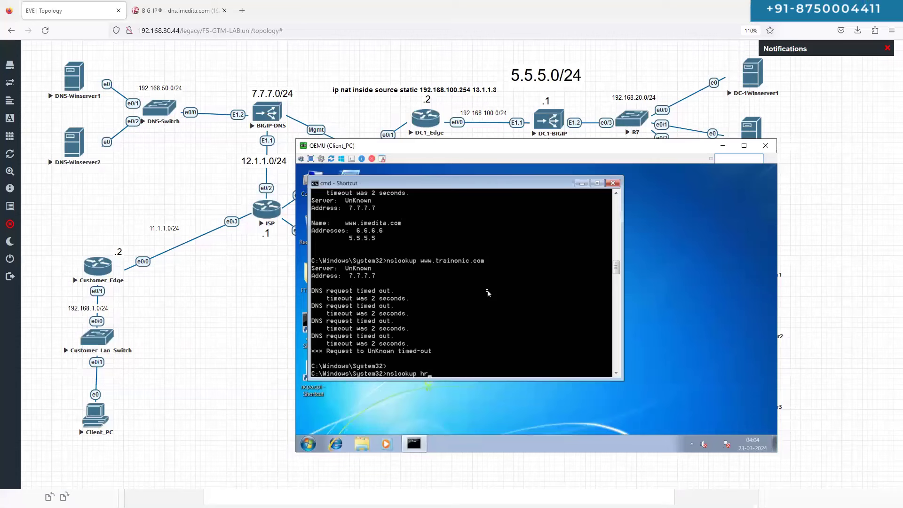
text(hr.imedita.com)
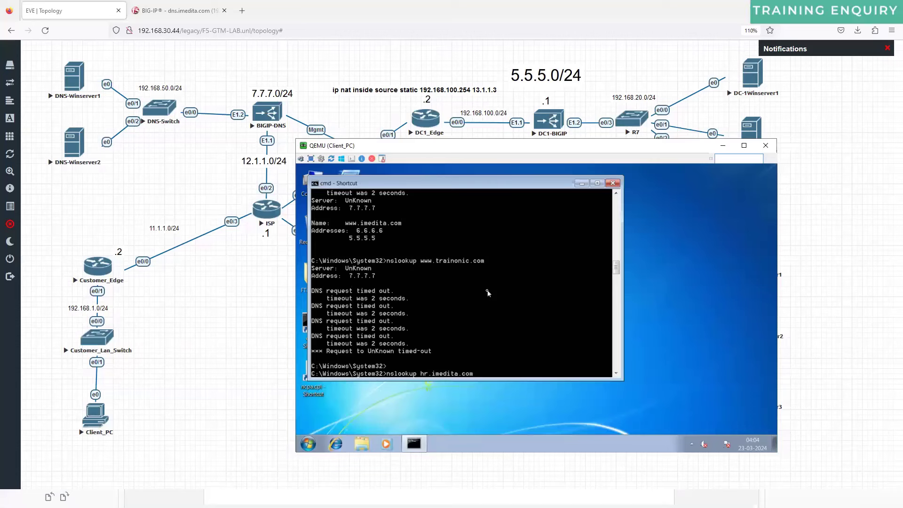
key(Return)
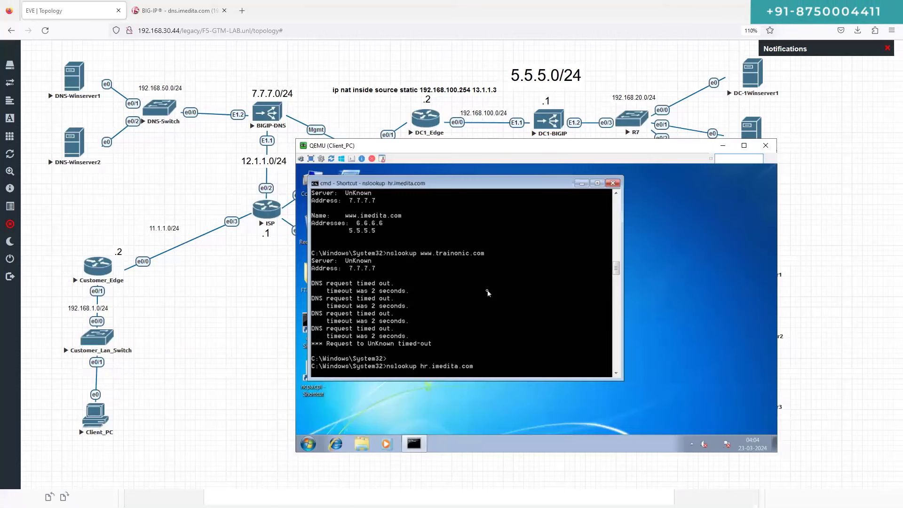
- Resolve it.imedita.com to 6.6.6.2 and 5.5.5.2, then bring the lab topology forward
key(Up)
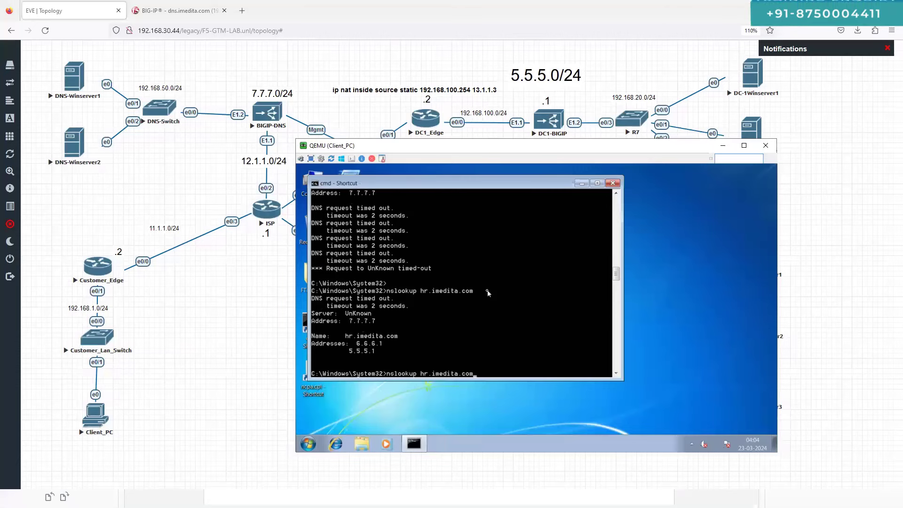
key(BackSpace)
key(BackSpace)
key(BackSpace)
key(BackSpace)
key(BackSpace)
key(BackSpace)
key(BackSpace)
key(BackSpace)
key(BackSpace)
key(BackSpace)
key(BackSpace)
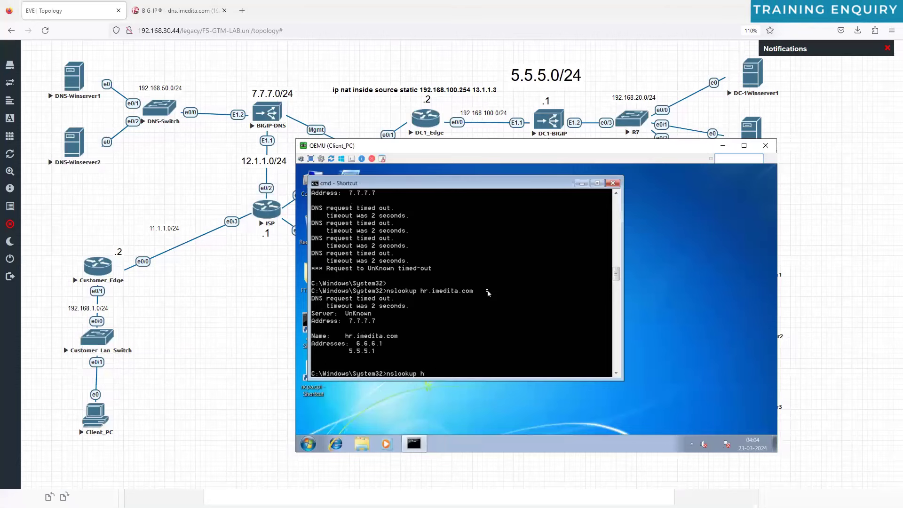
text(it.i)
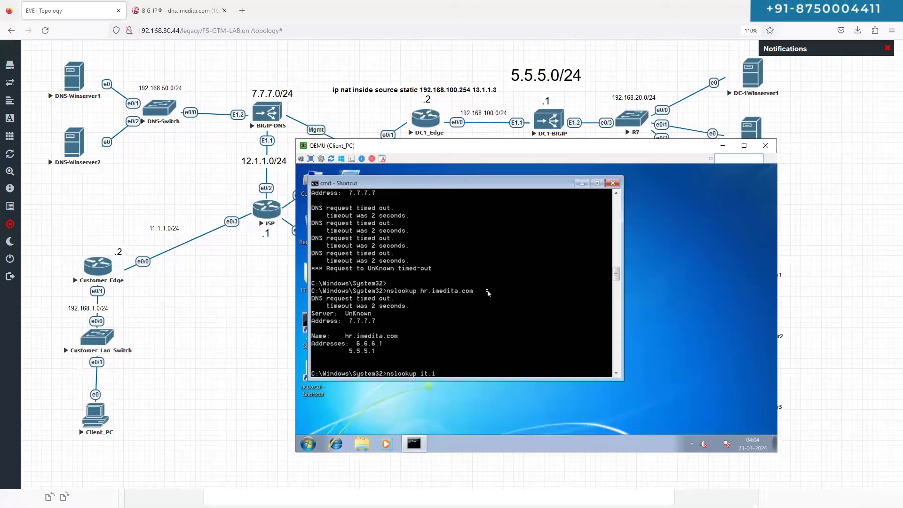
text(medita.com)
key(Return)
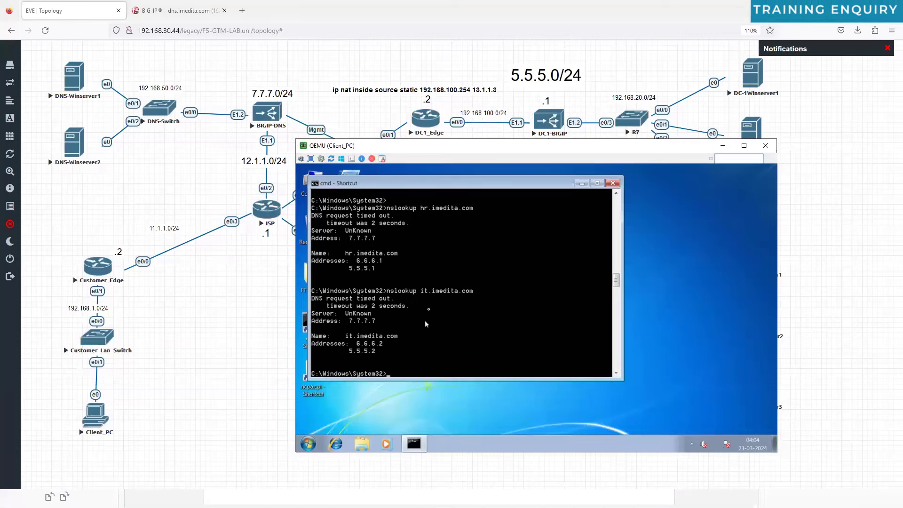
click(106, 103)
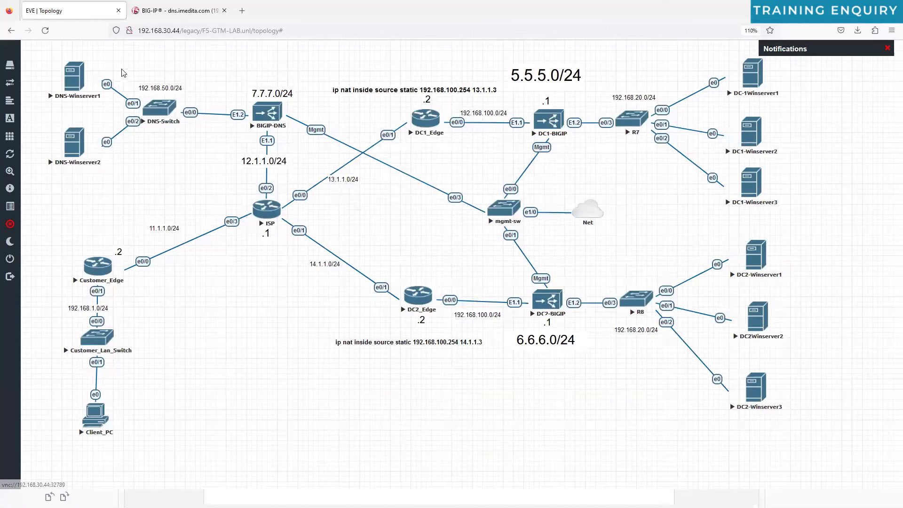
click(426, 118)
click(477, 104)
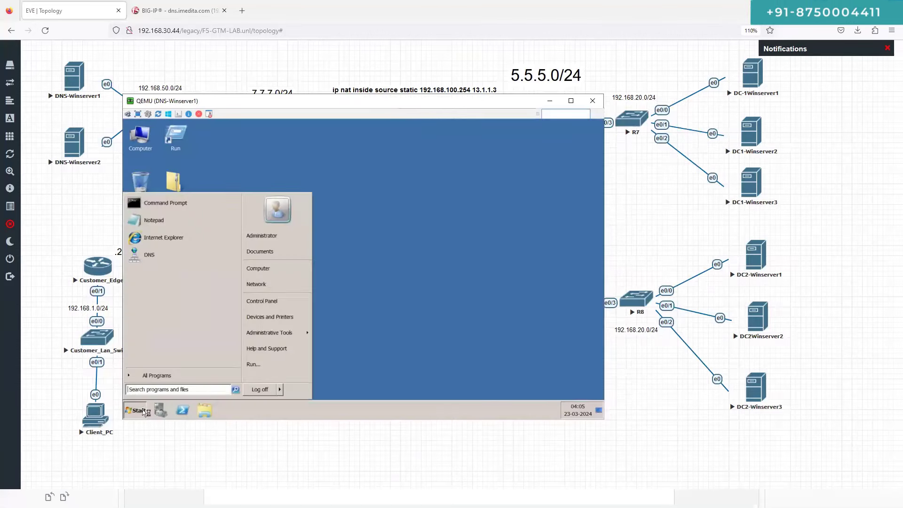
click(136, 410)
click(150, 255)
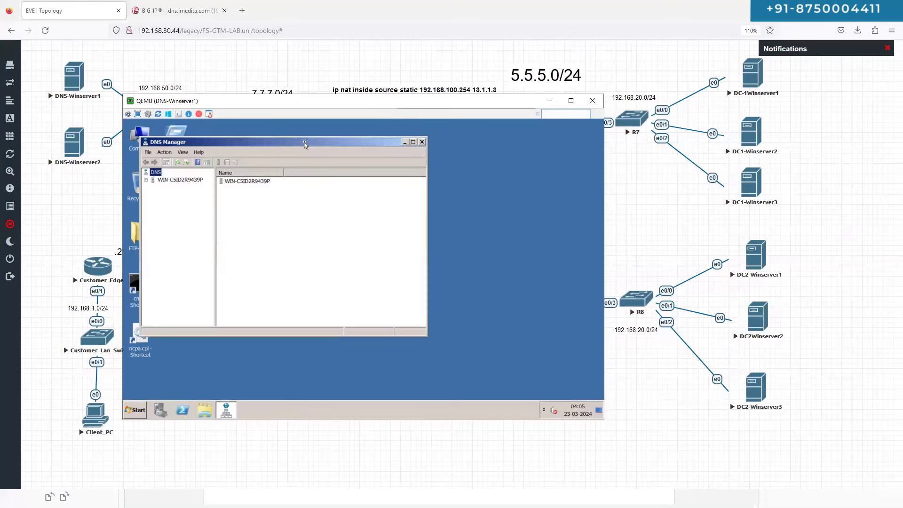
double_click(305, 142)
click(127, 161)
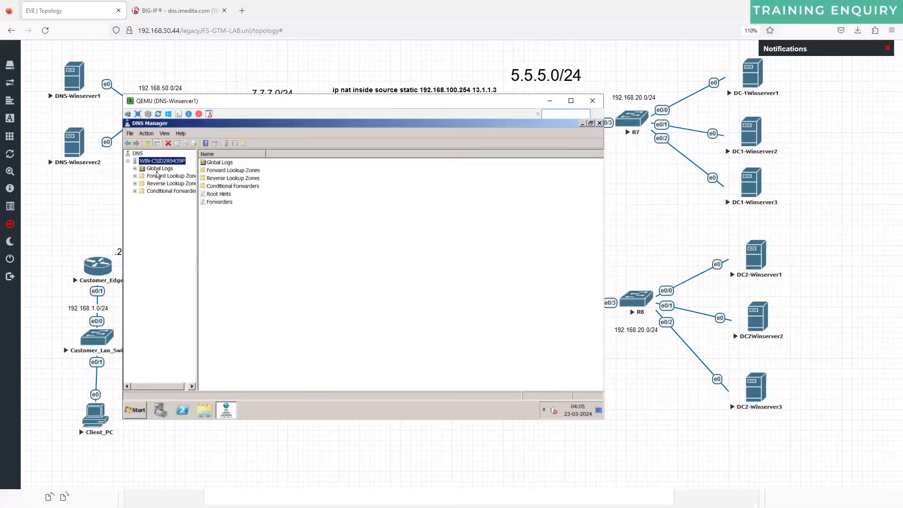
double_click(162, 176)
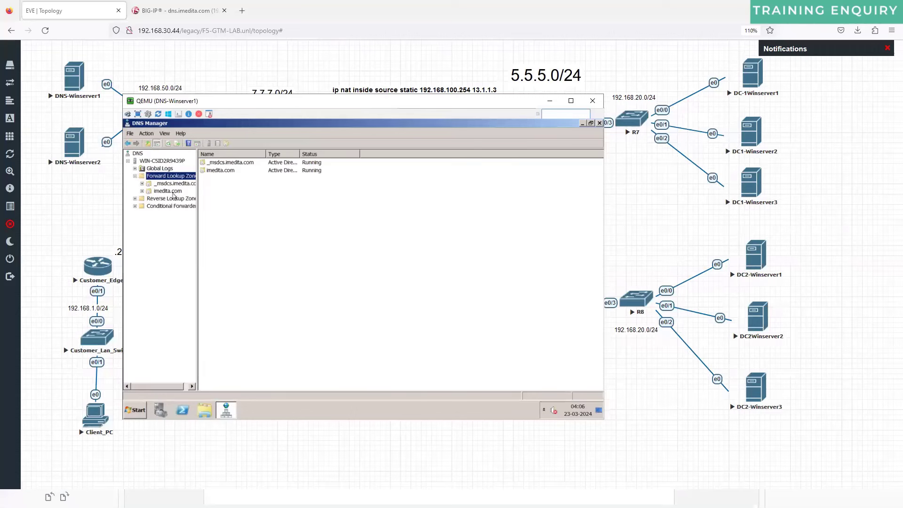
click(169, 191)
click(262, 234)
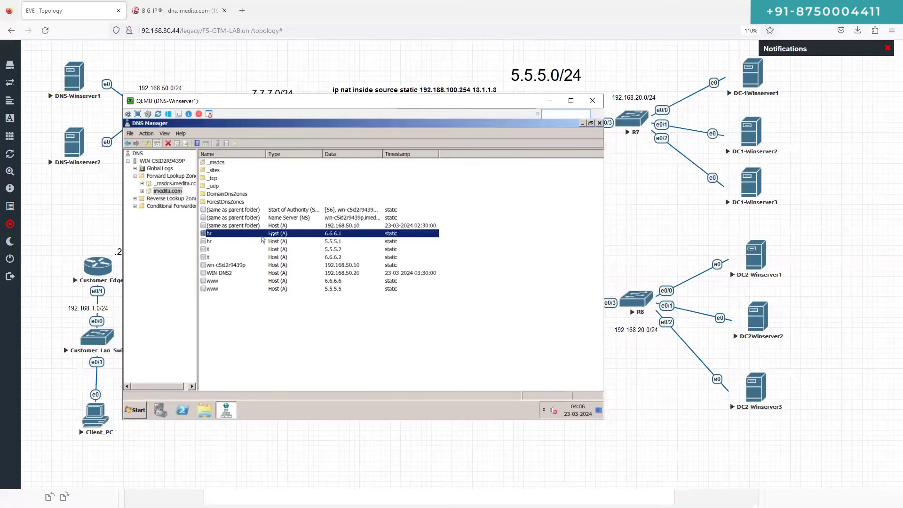
click(289, 241)
click(273, 249)
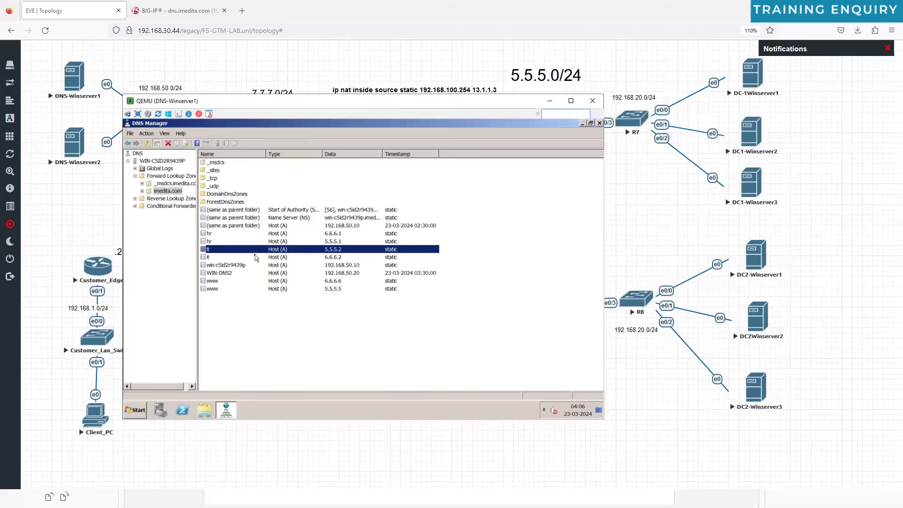
click(254, 258)
click(253, 284)
click(261, 289)
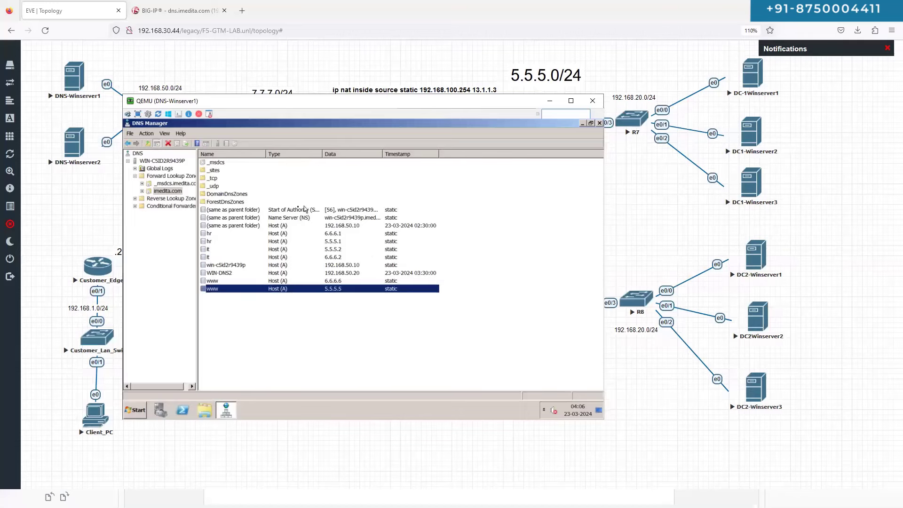
click(323, 78)
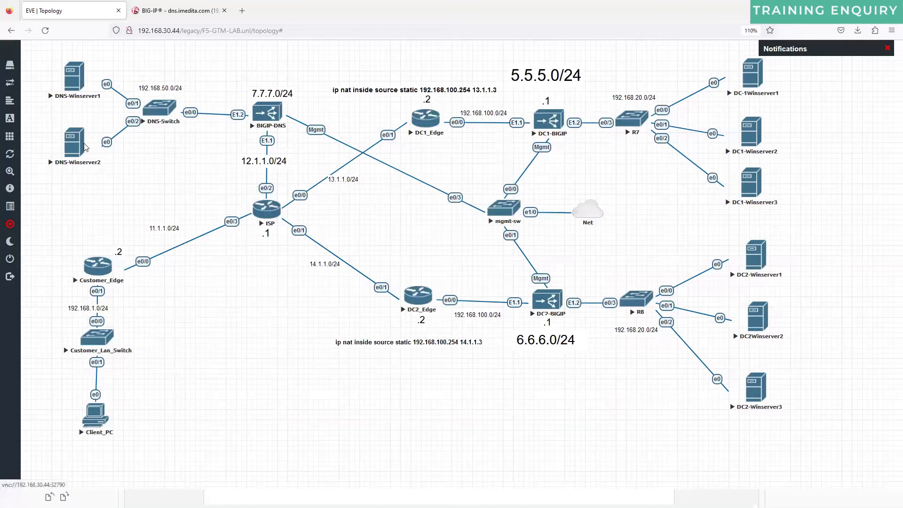
click(86, 147)
- Open the DNS-Winserver2 console and log on with the administrator password
click(480, 100)
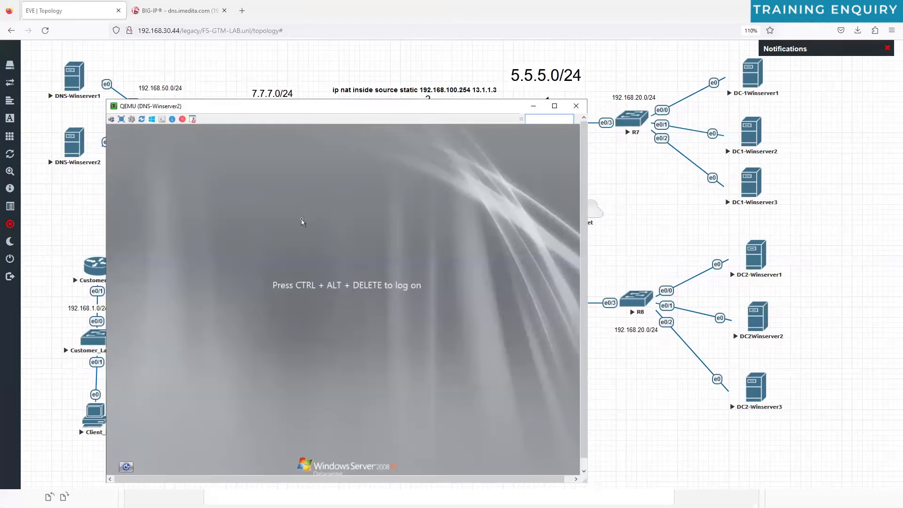
key(ctrl+alt+Delete)
text(******)
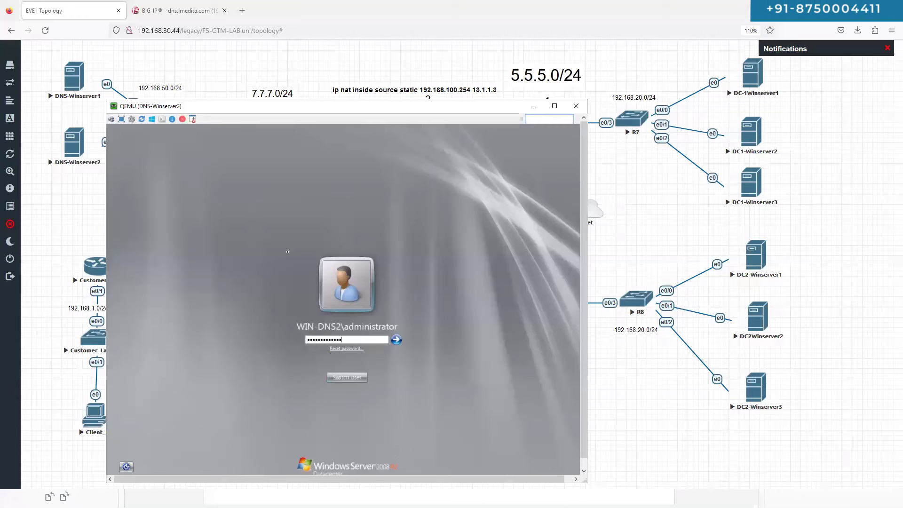
text(*******)
key(Return)
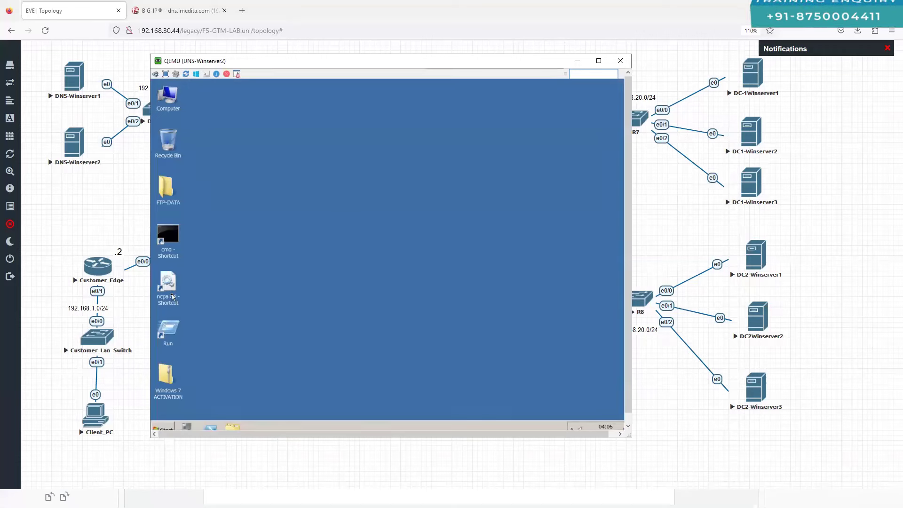
- Search the Start menu for cmd and launch the result on DNS-Winserver2
click(165, 426)
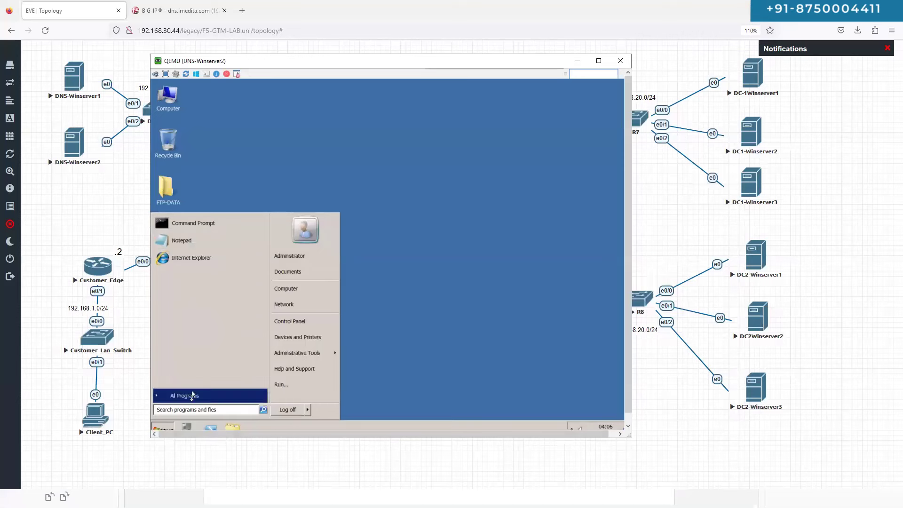
click(190, 408)
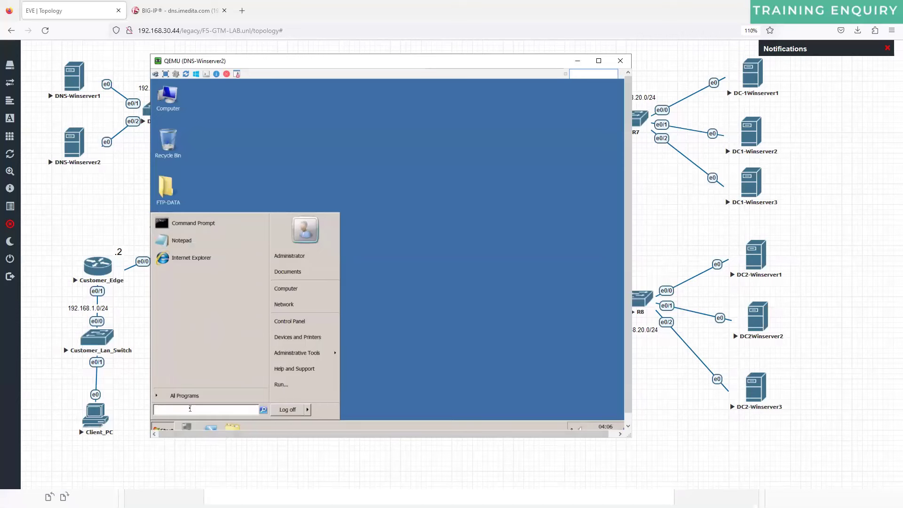
text(cmd)
key(Return)
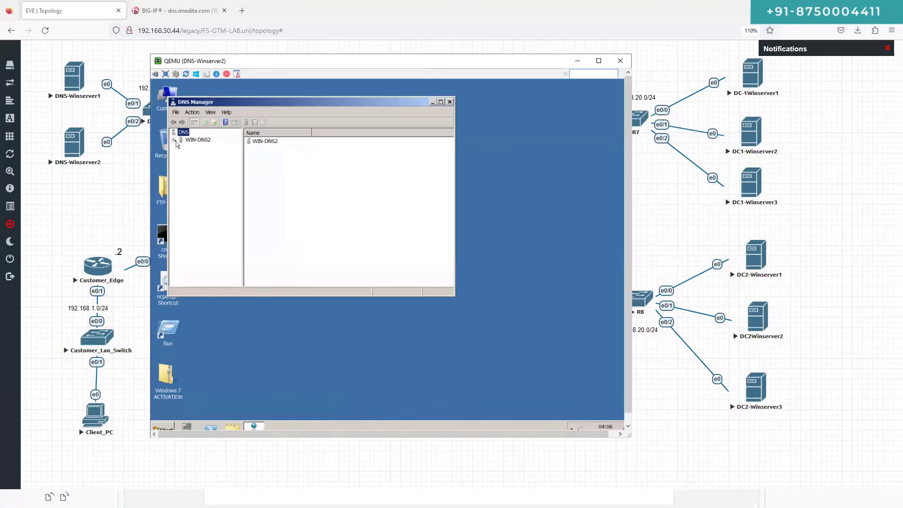
- Review the imedita.com host records in DNS Manager, such as hr at 6.6.6.1, then close the console
click(174, 140)
click(180, 155)
click(213, 155)
click(212, 162)
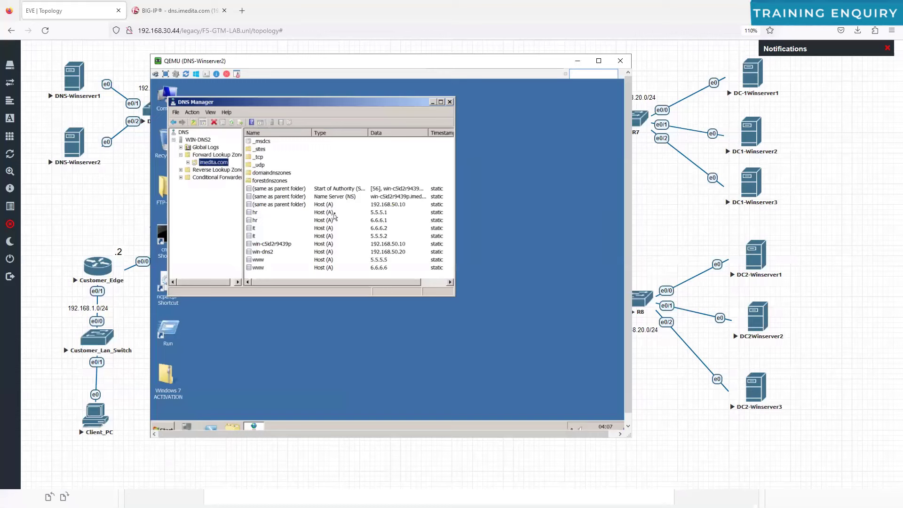
click(326, 220)
key(Down)
key(Down)
key(Down)
key(Right)
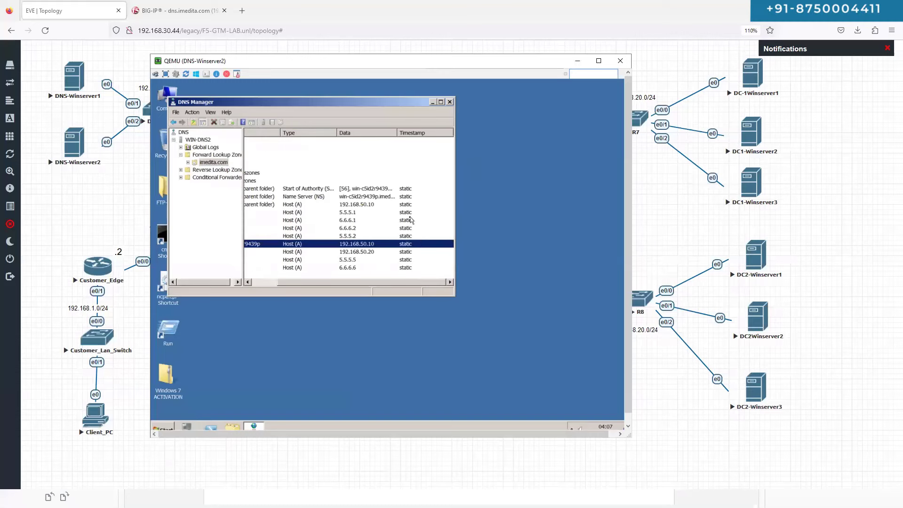
key(Left)
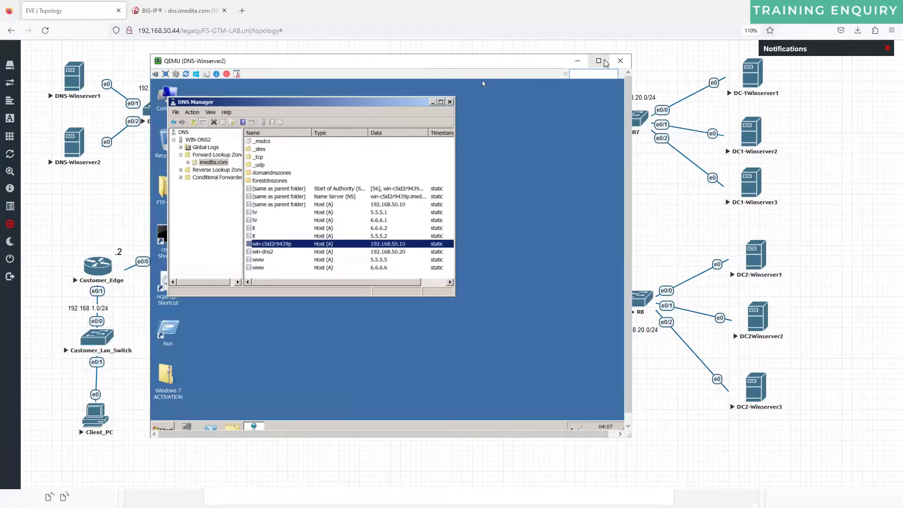
click(621, 60)
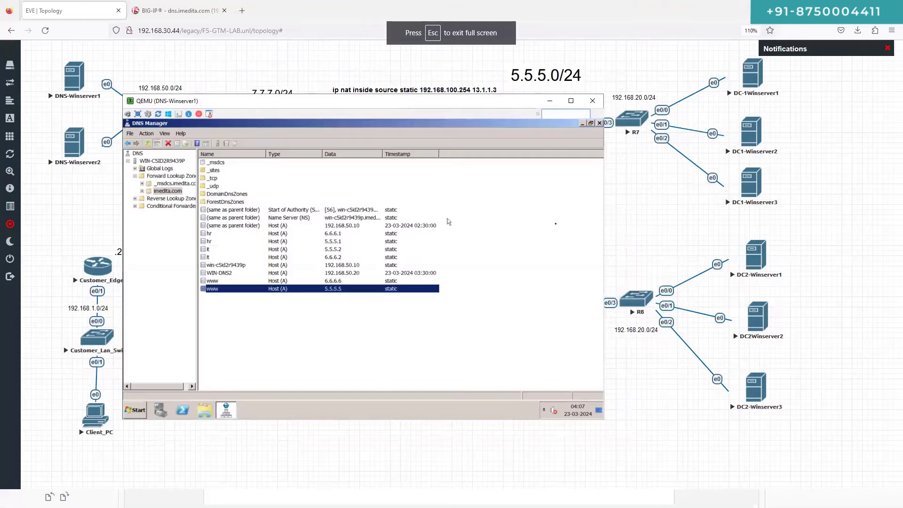
click(593, 101)
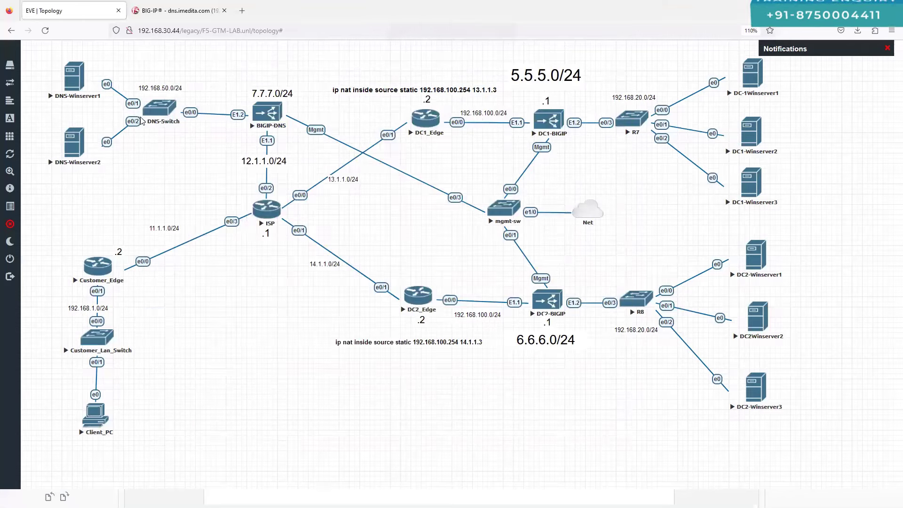
- Open the traffic statistics for listener dns-listener-1 in BIG-IP
click(179, 10)
mouse_move(61, 198)
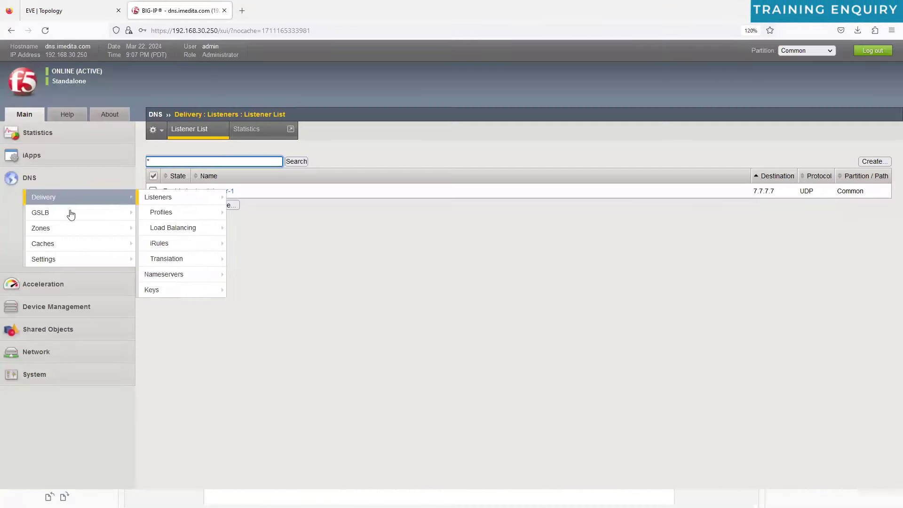
mouse_move(160, 197)
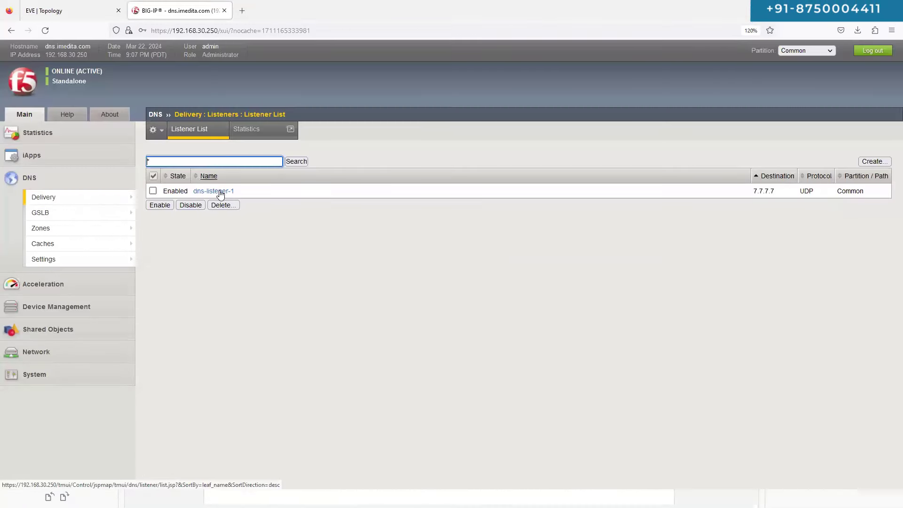
click(213, 190)
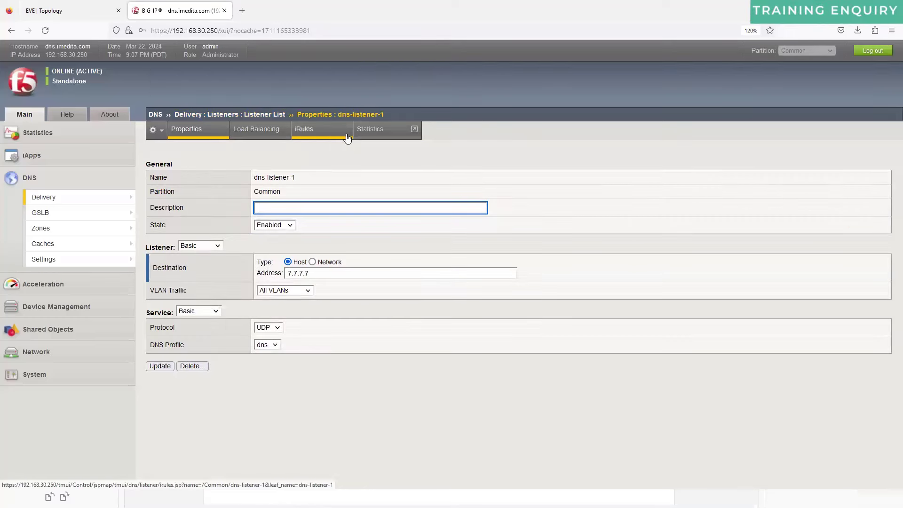
click(363, 134)
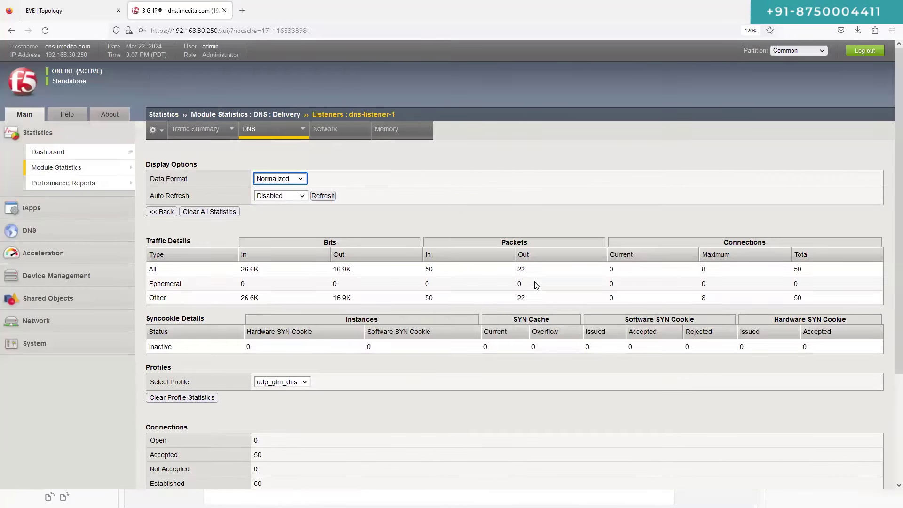
scroll(537, 277, down, 2)
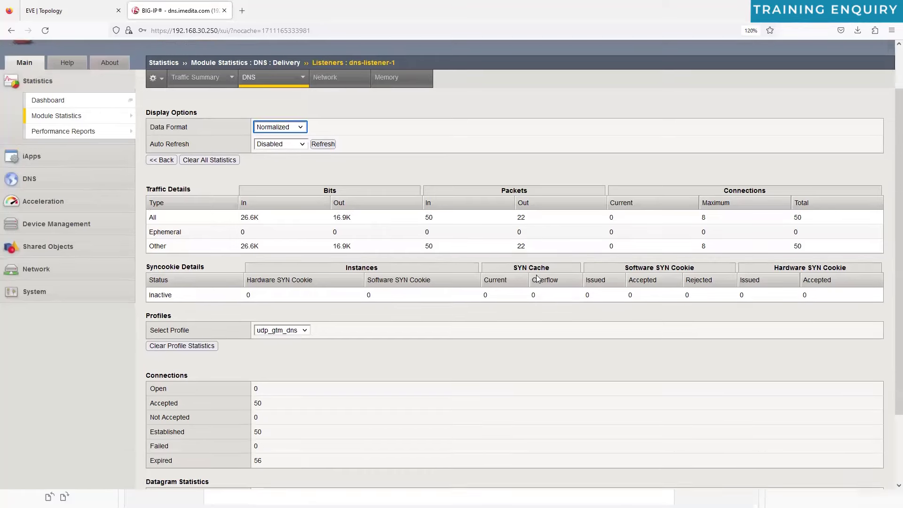
scroll(318, 207, up, 2)
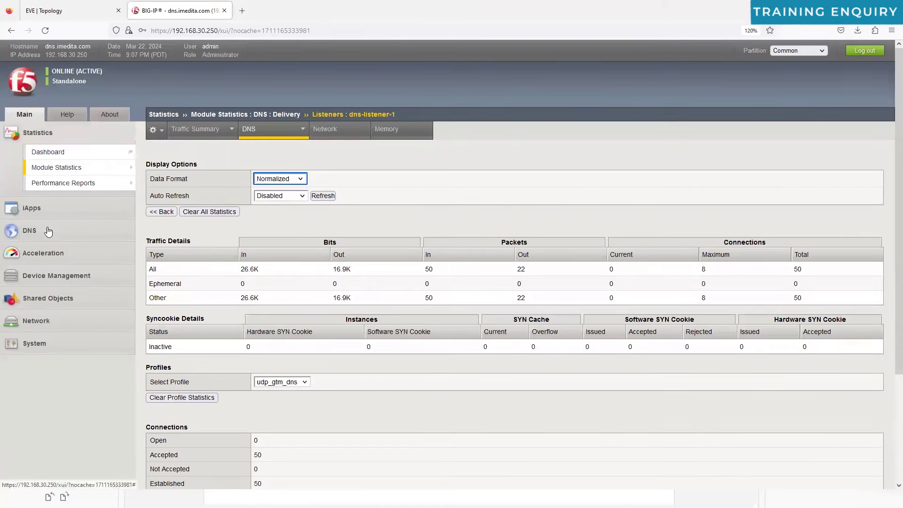
- Open DNS-Server-Pool statistics: 50 connections split 25 each between Server1:53 and Server2:53
click(29, 178)
mouse_move(79, 252)
mouse_move(96, 200)
mouse_move(200, 212)
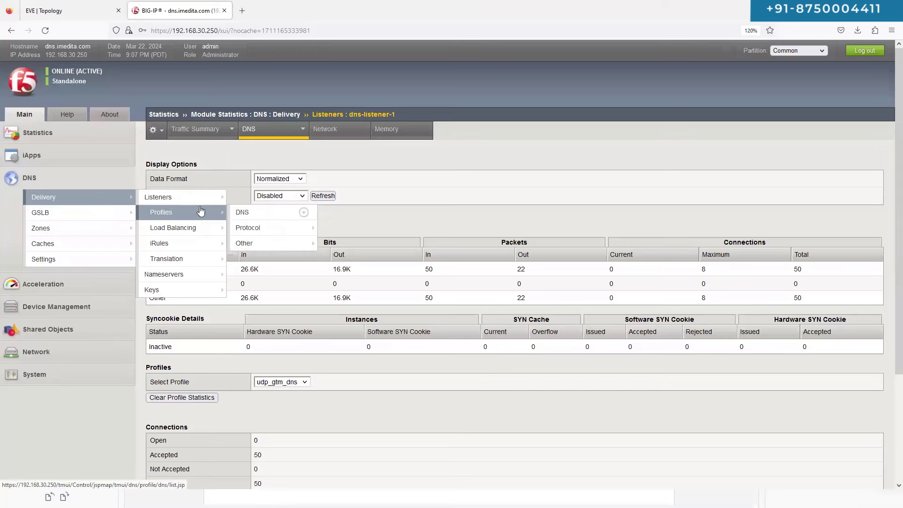
mouse_move(263, 227)
click(335, 228)
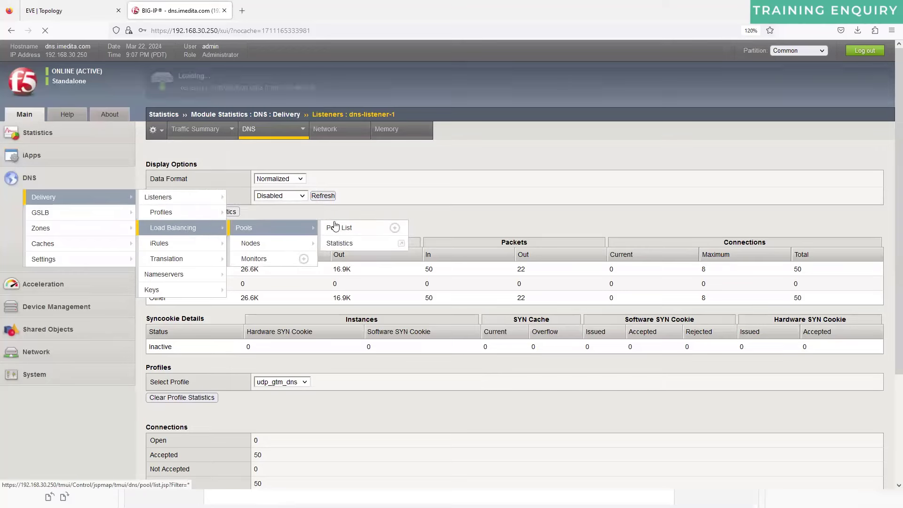
click(240, 192)
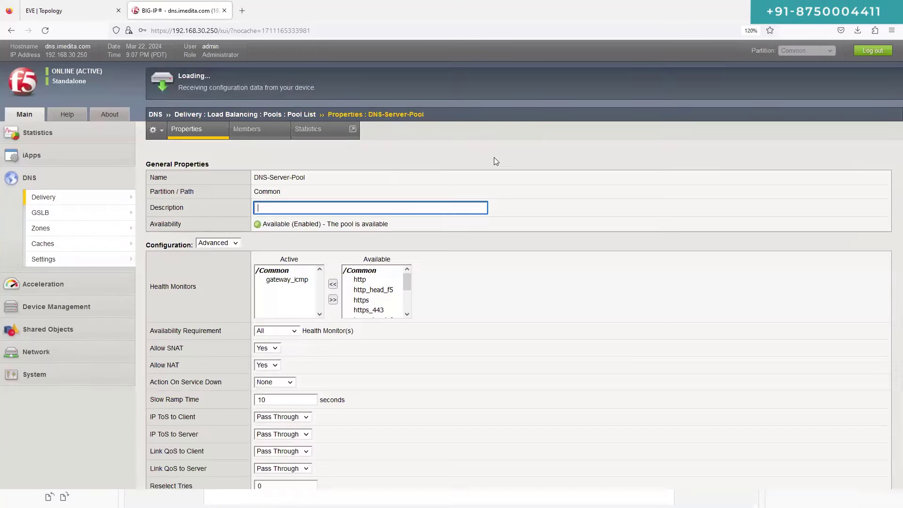
click(315, 136)
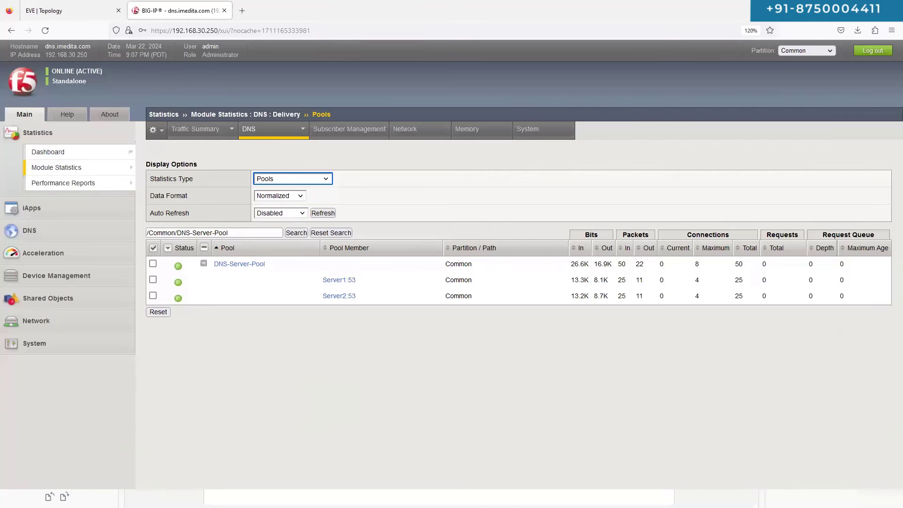
key(alt+Tab)
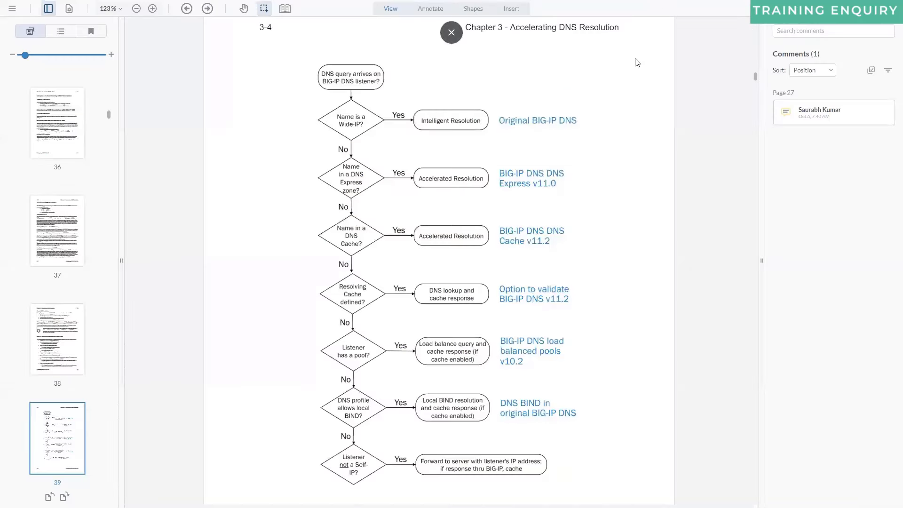
key(F11)
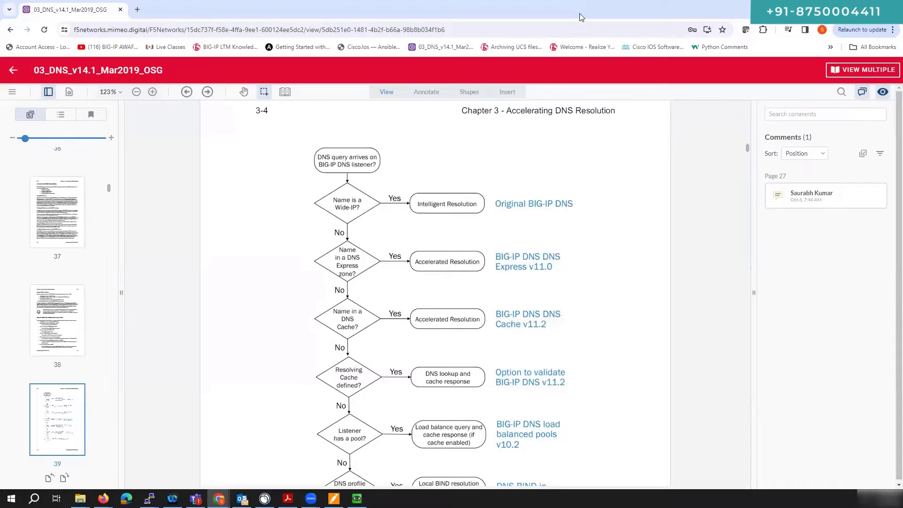
key(alt+Tab)
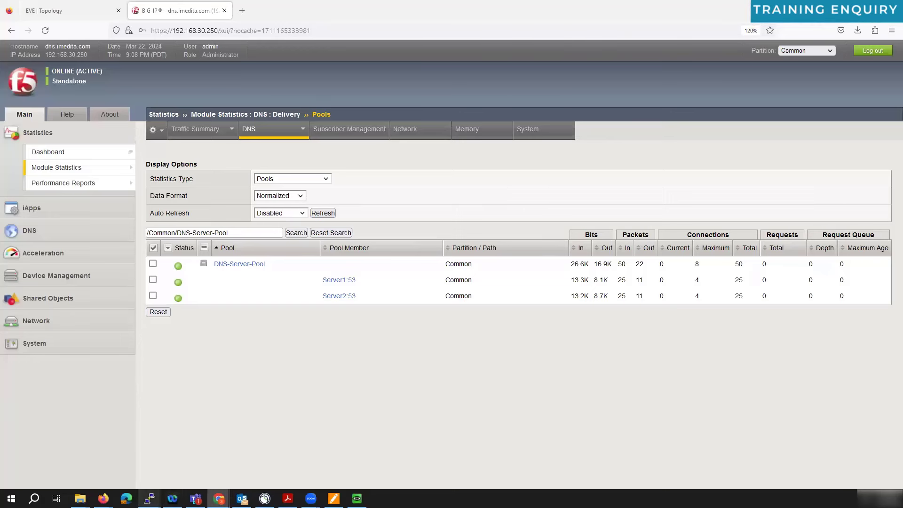
- Bring up the BIG-IP shell terminal with a fresh prompt
mouse_move(149, 498)
click(831, 458)
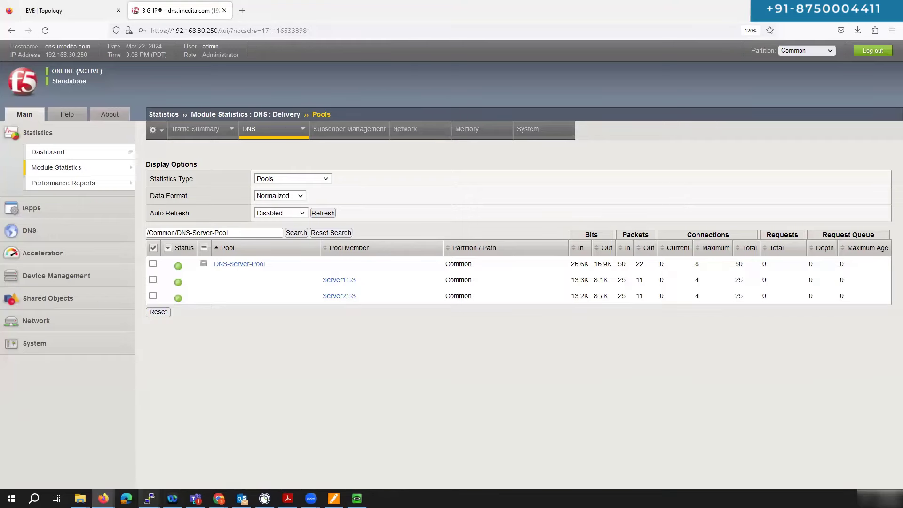
mouse_move(149, 499)
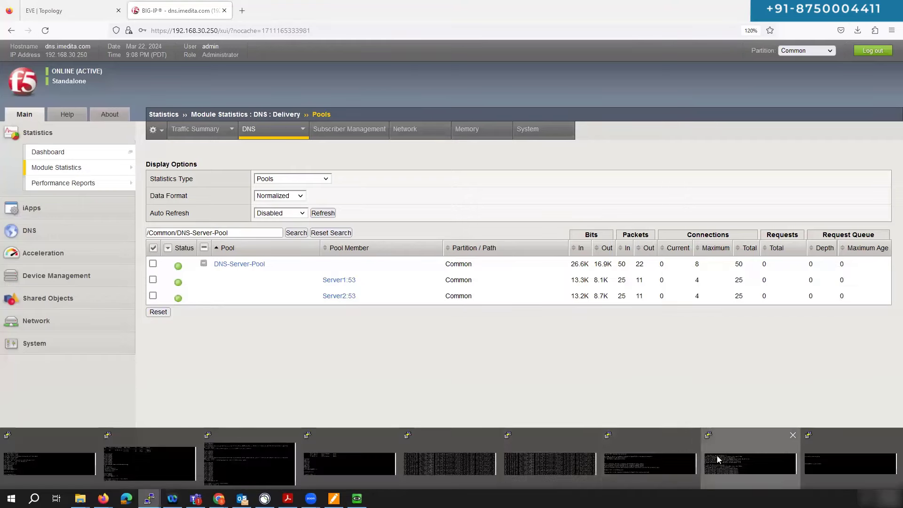
click(717, 455)
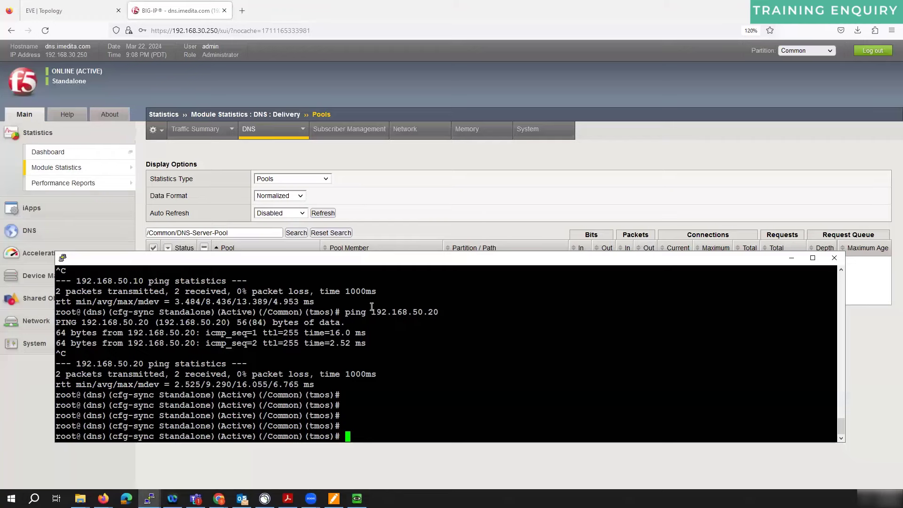
key(Return)
key(Return)
key(Return)
key(Return)
key(Return)
key(Return)
key(Return)
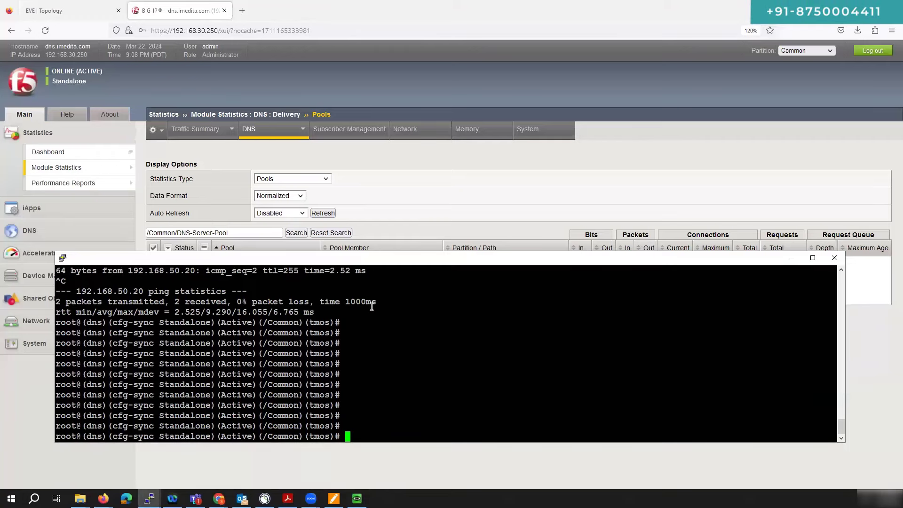
- Run show ltm pool and page through its output in a maximized terminal
text(show ltm )
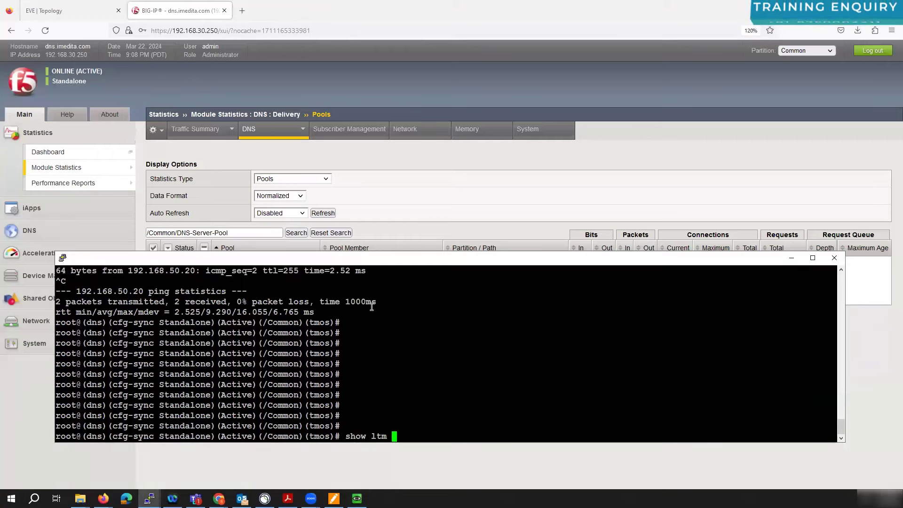
text(po)
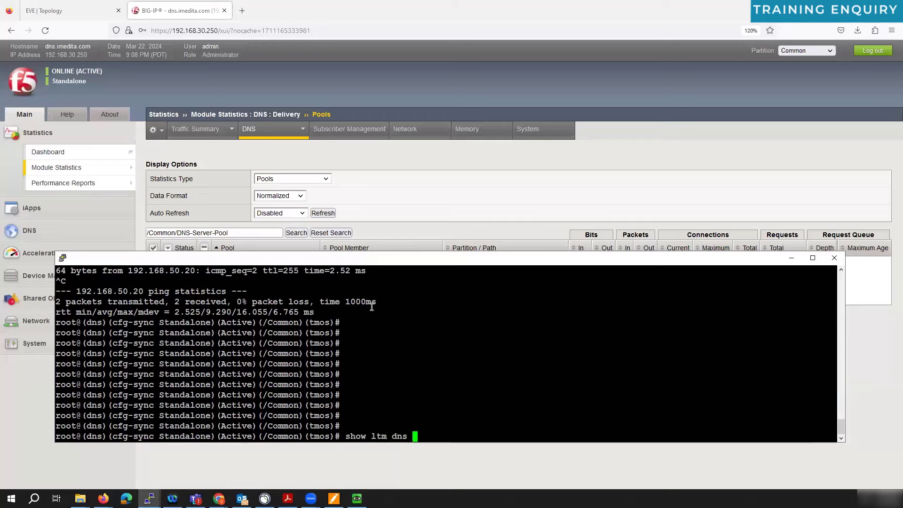
key(Tab)
key(Tab)
text(ol)
key(Tab)
key(Tab)
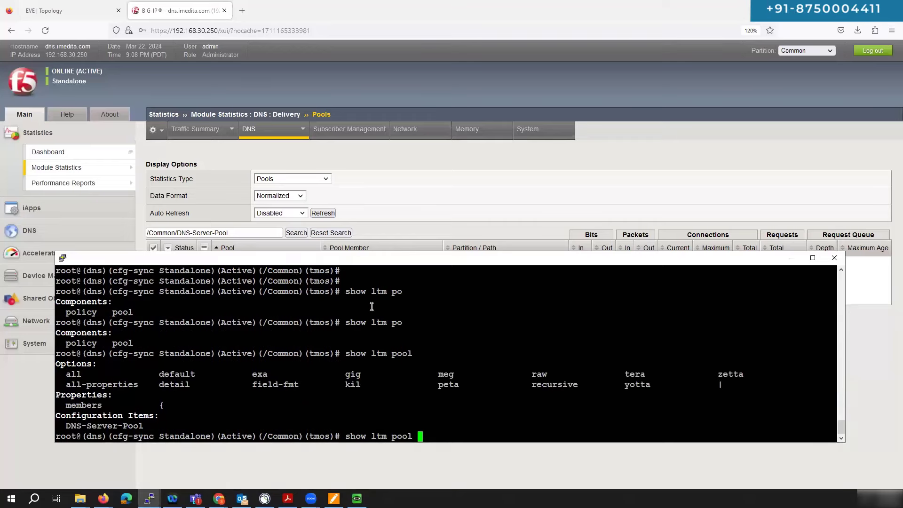
key(Return)
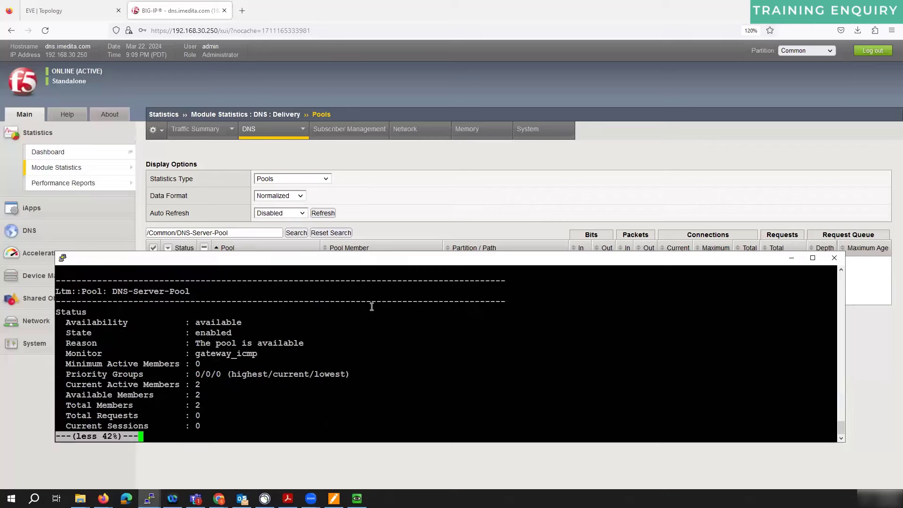
key(space)
key(space)
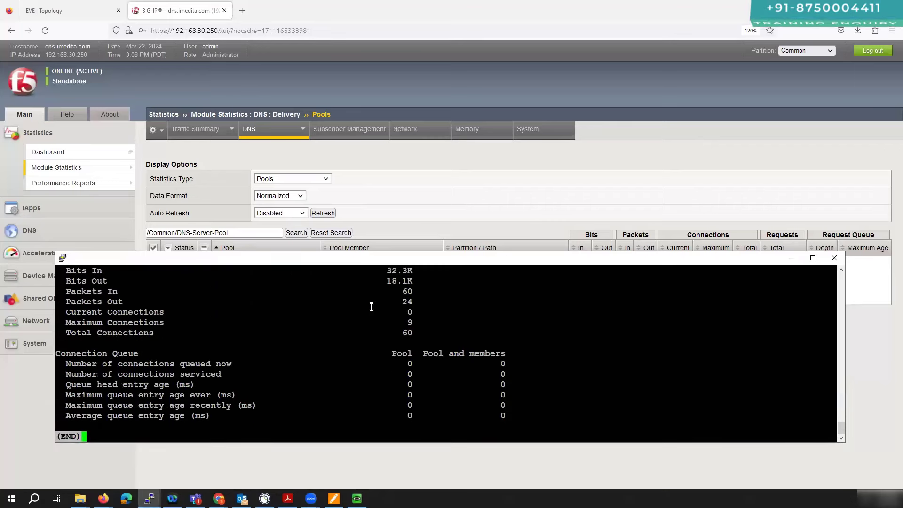
double_click(379, 258)
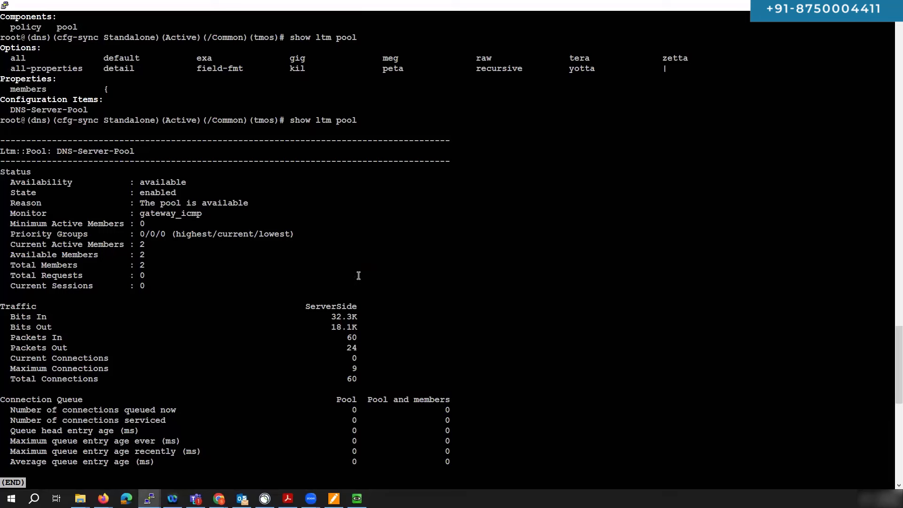
key(space)
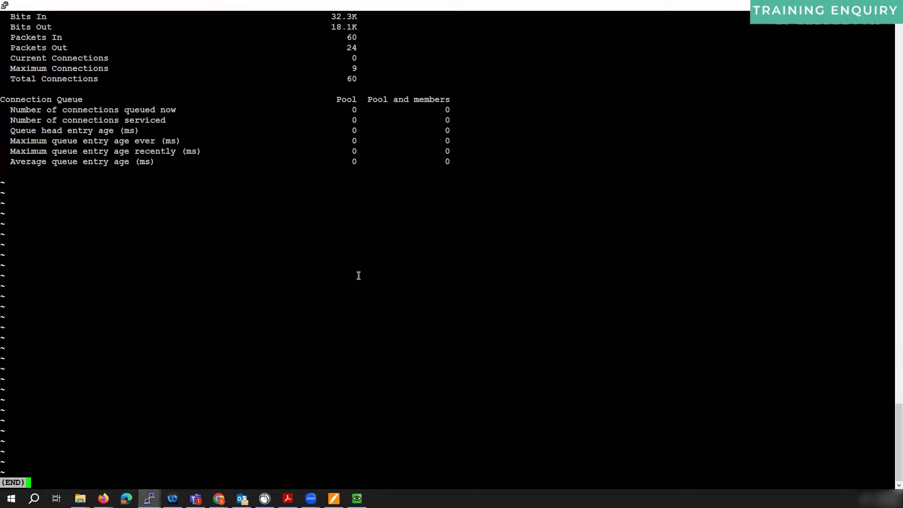
key(q)
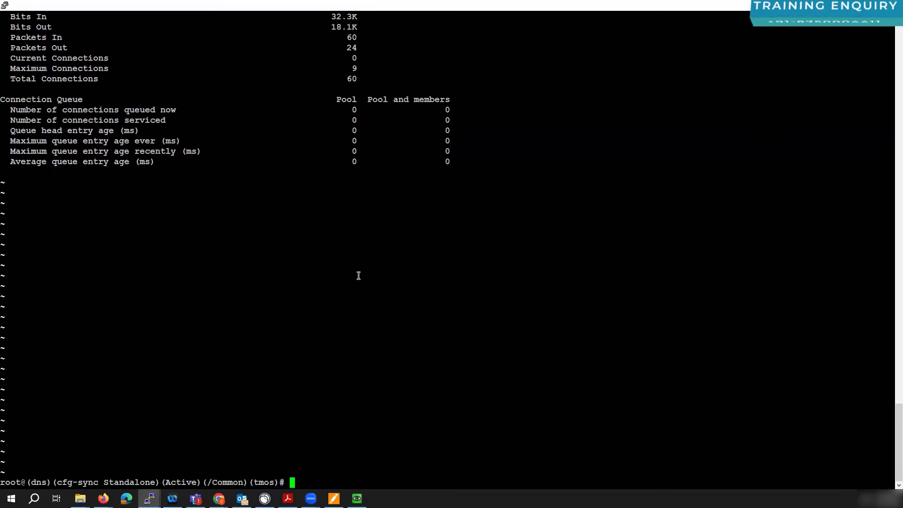
- Run show ltm dns nameserver, using tab completion to find the command
text(show )
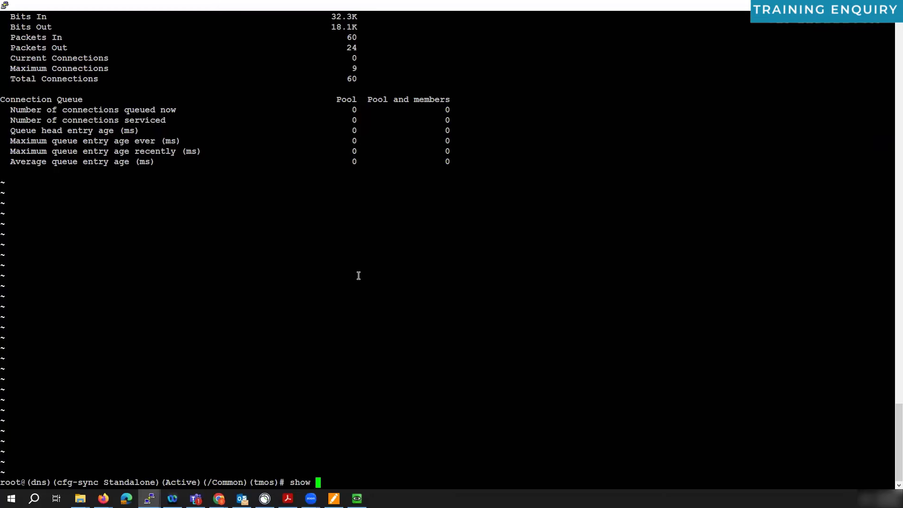
text(lt)
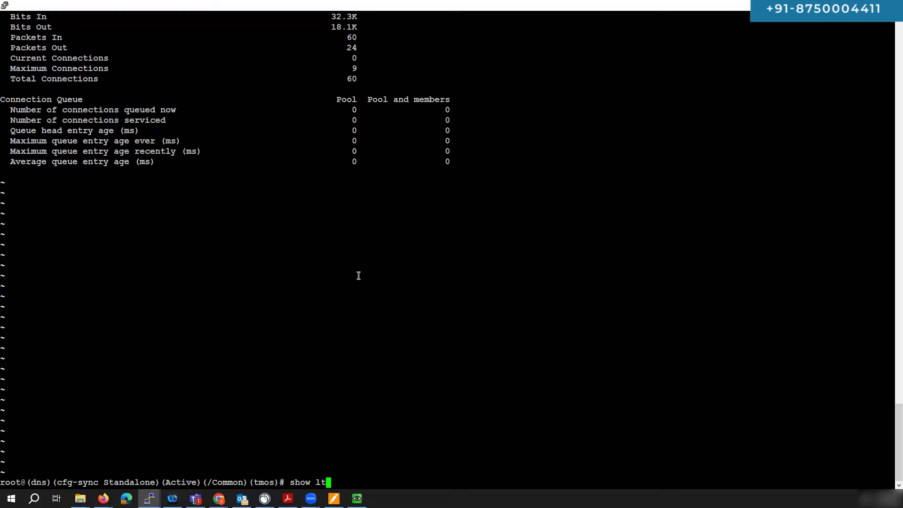
text(m dns)
key(Tab)
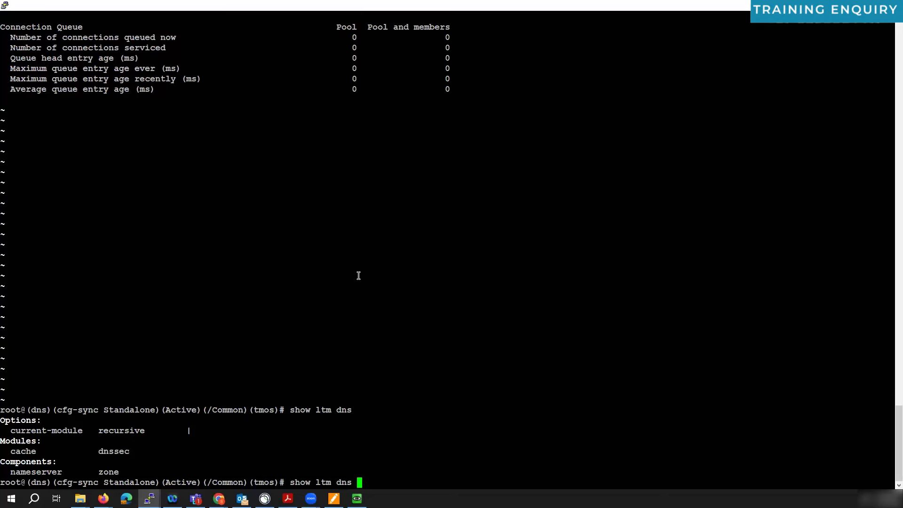
text(nameserver)
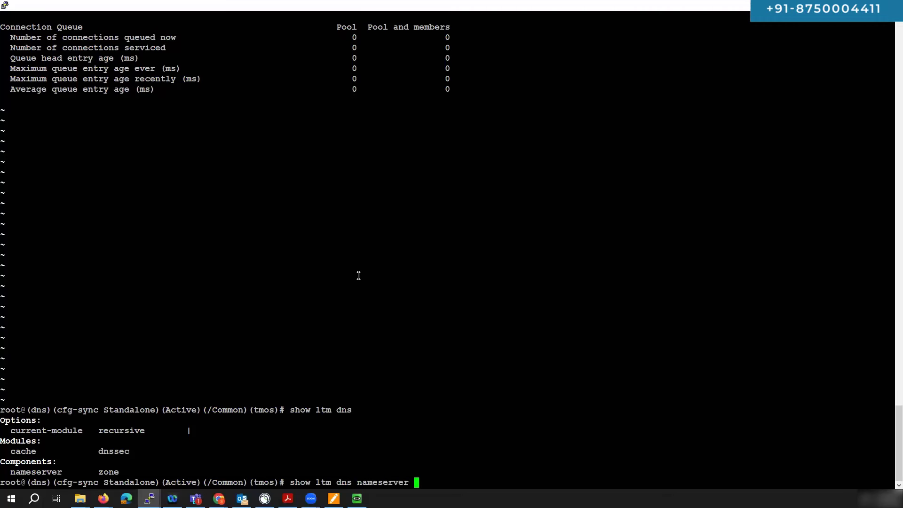
key(Tab)
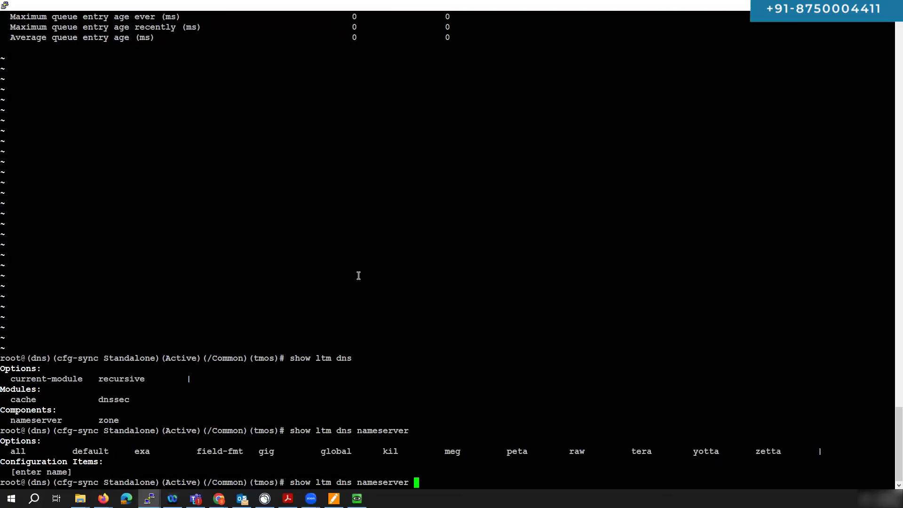
key(Return)
key(Return)
key(Return)
key(Return)
key(Return)
key(Return)
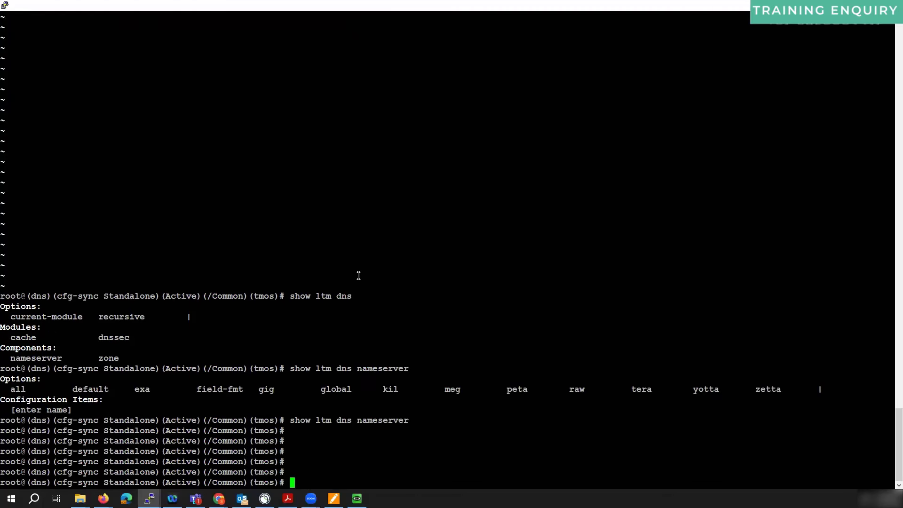
- Rerun show ltm pool: DNS-Server-Pool available, 2 members, 65 total connections
key(Return)
key(Return)
key(Return)
key(Return)
text(show ltm pool)
key(Return)
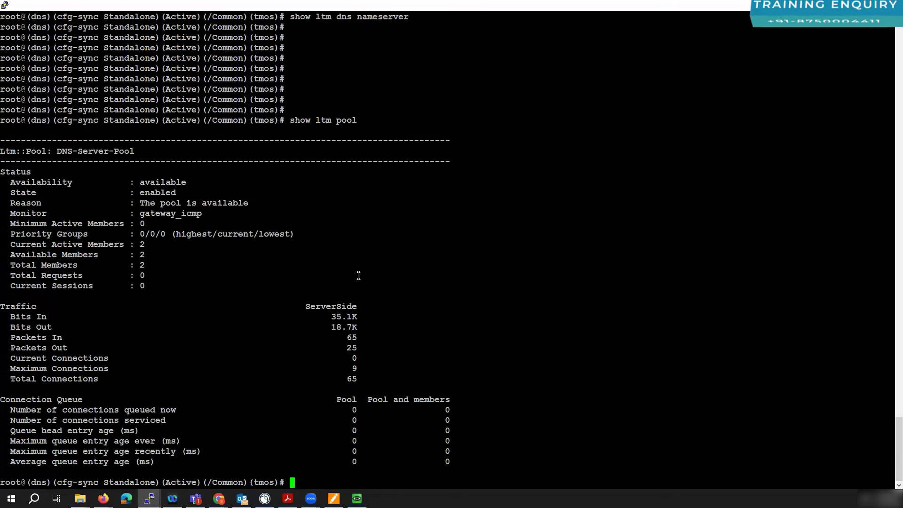
- Run show ltm pool members and highlight Server2:53's traffic counters in the paged output
key(Return)
key(Up)
key(Tab)
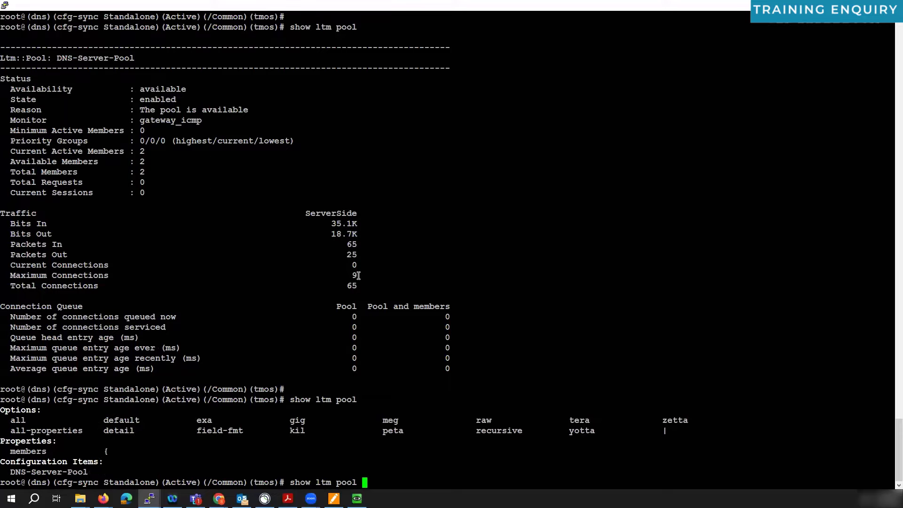
text(members)
key(Tab)
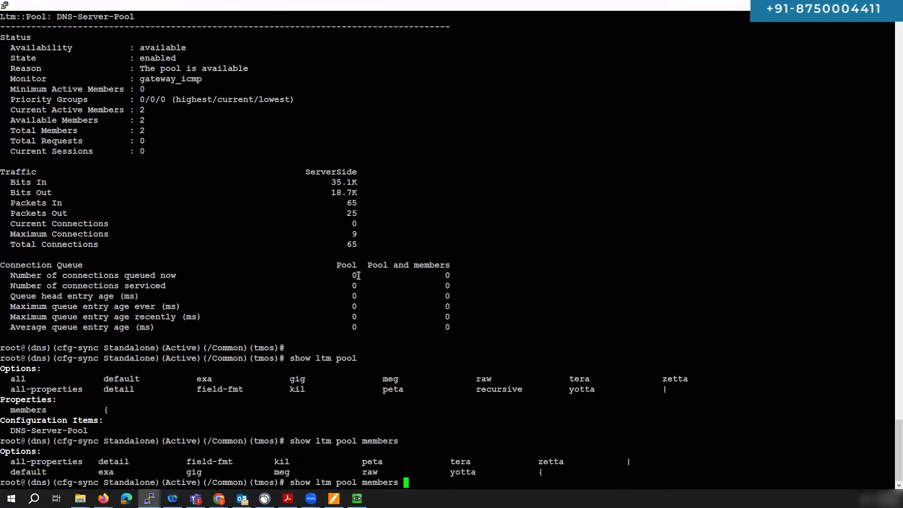
key(Return)
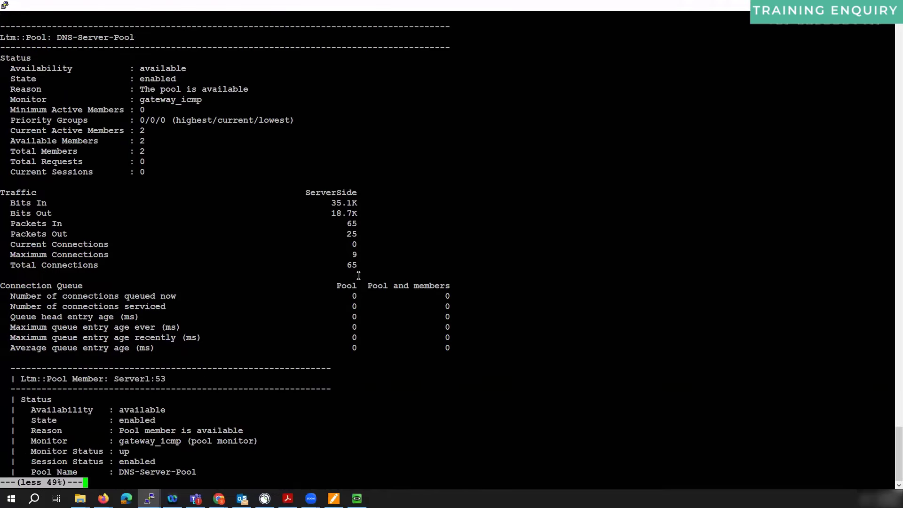
key(Down)
key(Down)
key(space)
key(space)
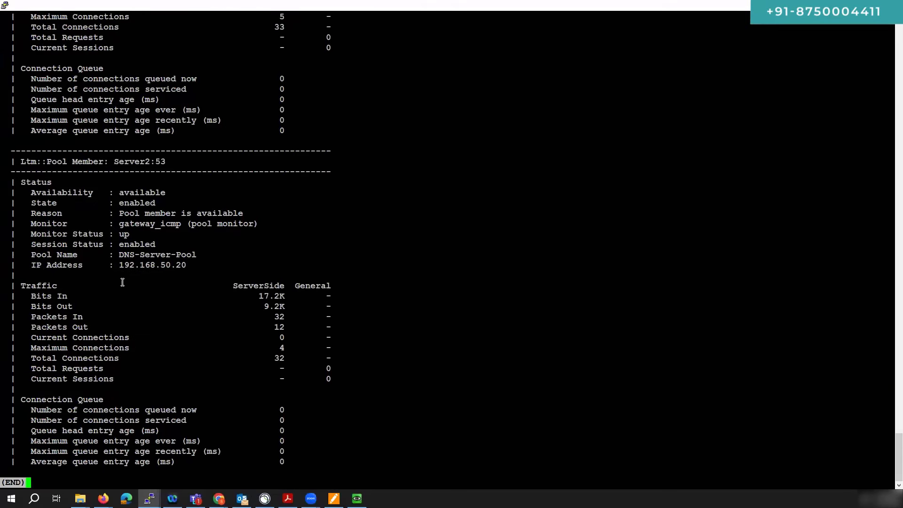
drag(44, 296, 353, 369)
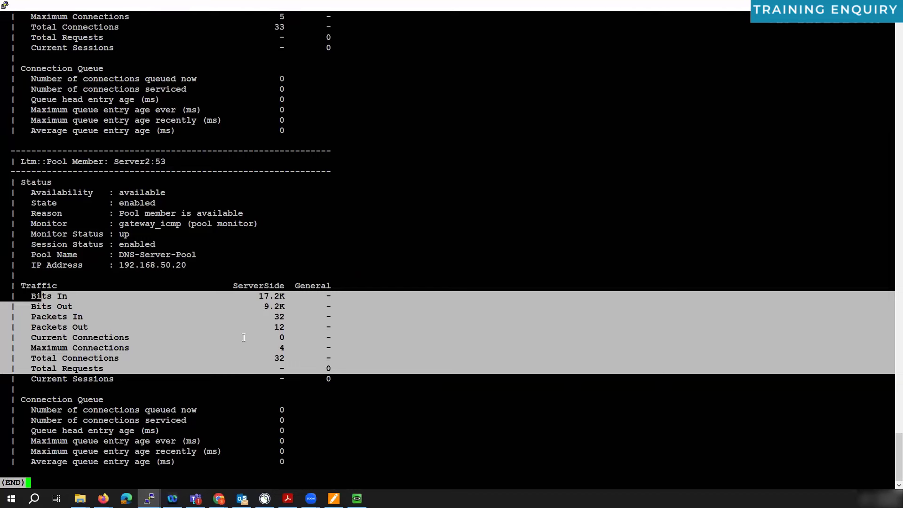
key(q)
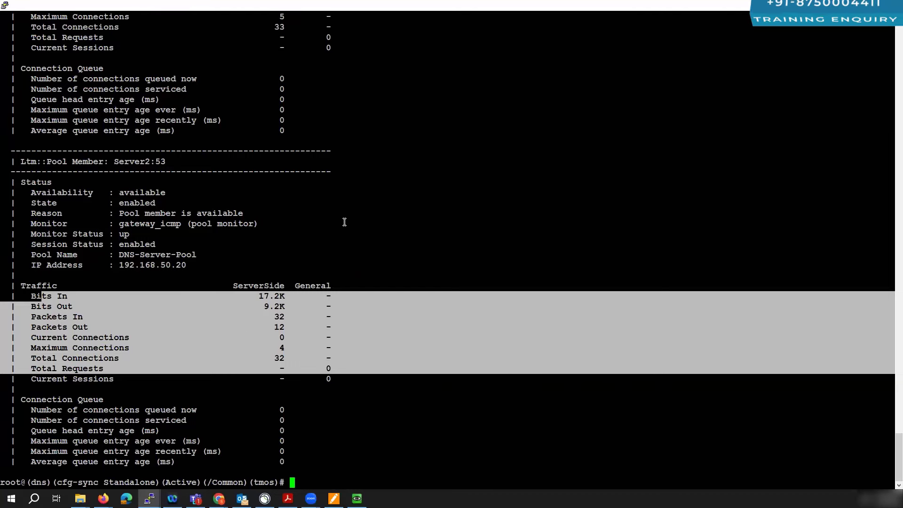
- Highlight Server1:53's status and 33 connections, then return to the BIG-IP pool statistics page
scroll(344, 222, up, 8)
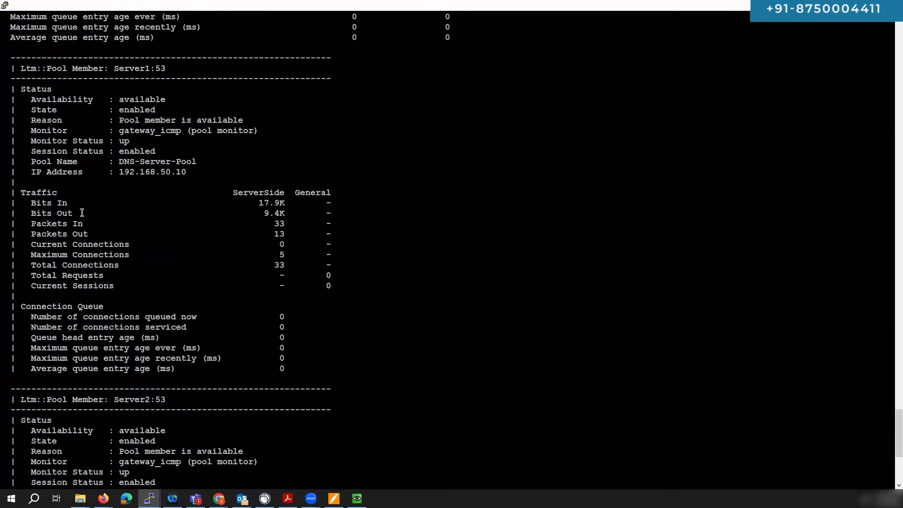
drag(46, 120, 325, 359)
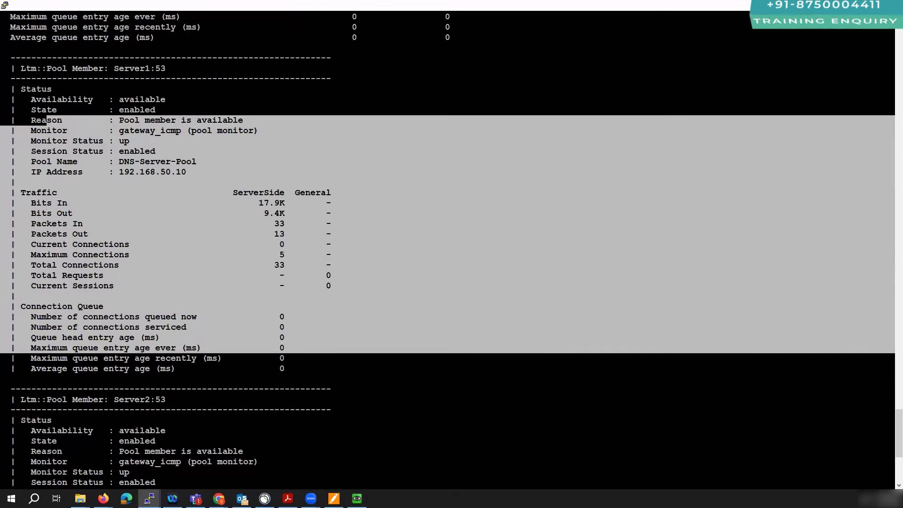
click(385, 297)
scroll(385, 298, up, 15)
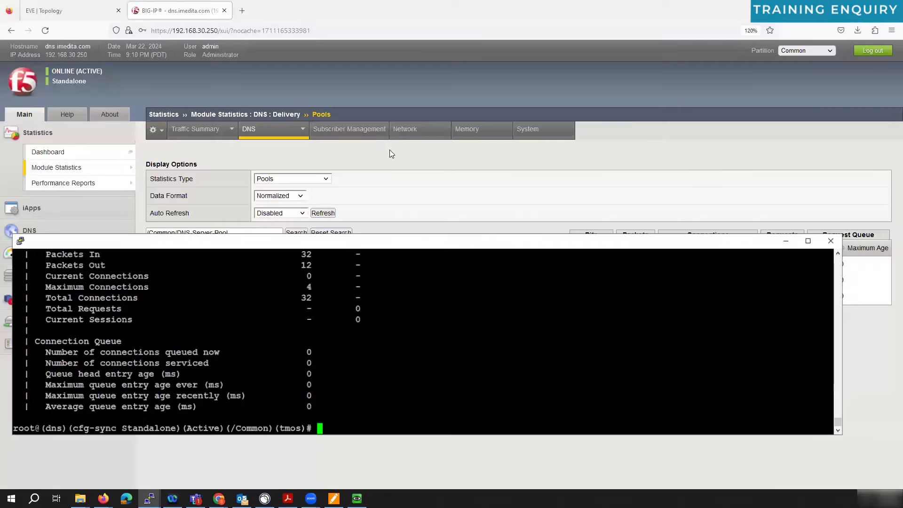
click(390, 150)
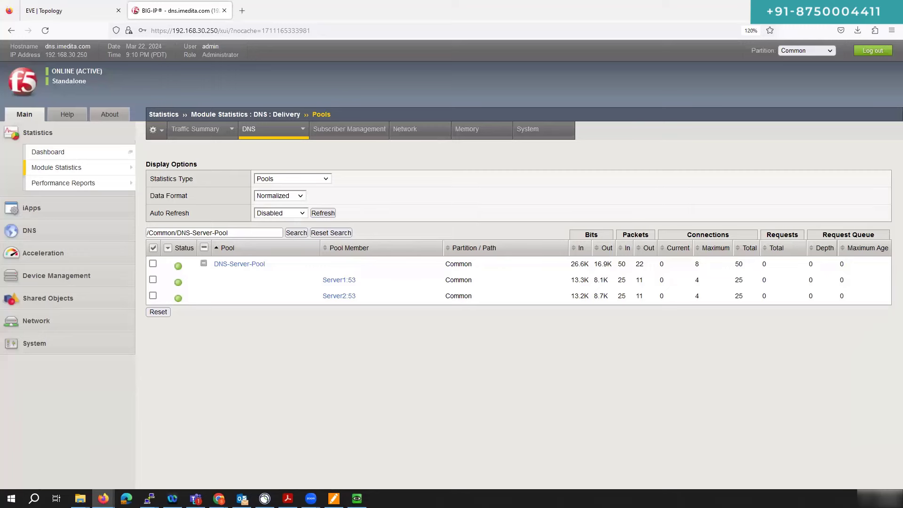
- Back in the terminal, build 'show ltm pool DNS-Server-Pool' using option listing and tab completion
key(alt+Tab)
key(Return)
key(Return)
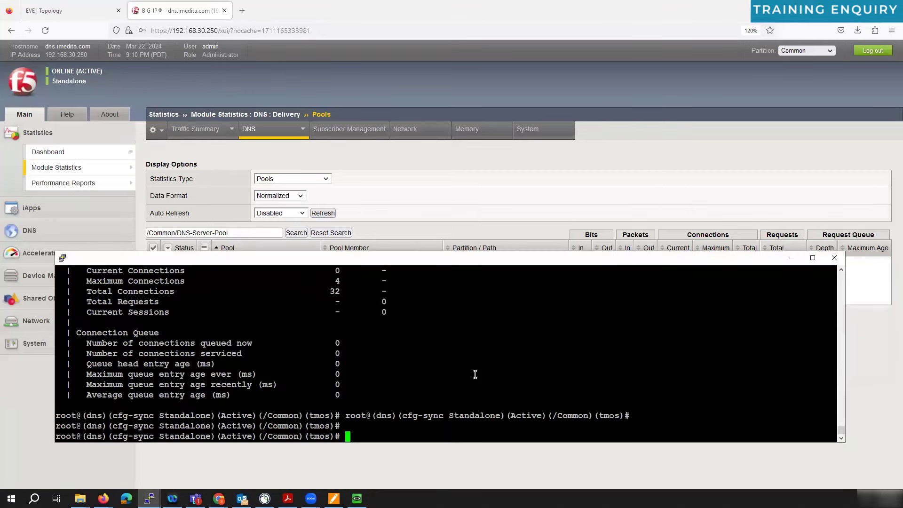
right_click(475, 375)
key(BackSpace)
key(BackSpace)
key(BackSpace)
key(BackSpace)
key(BackSpace)
key(BackSpace)
key(BackSpace)
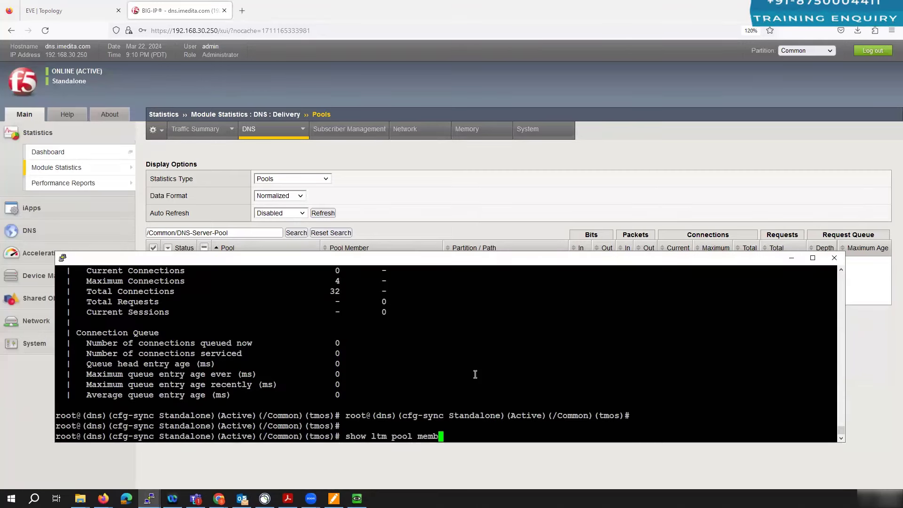
key(question)
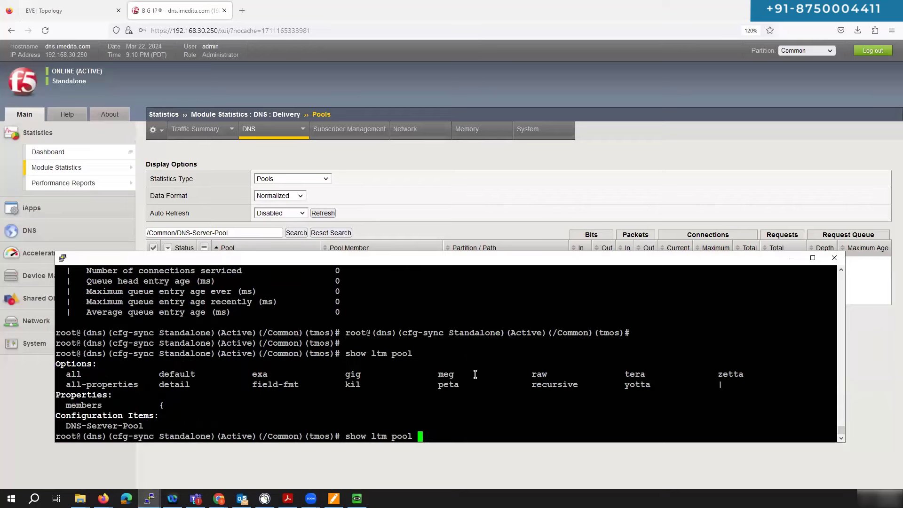
text(SN)
key(question)
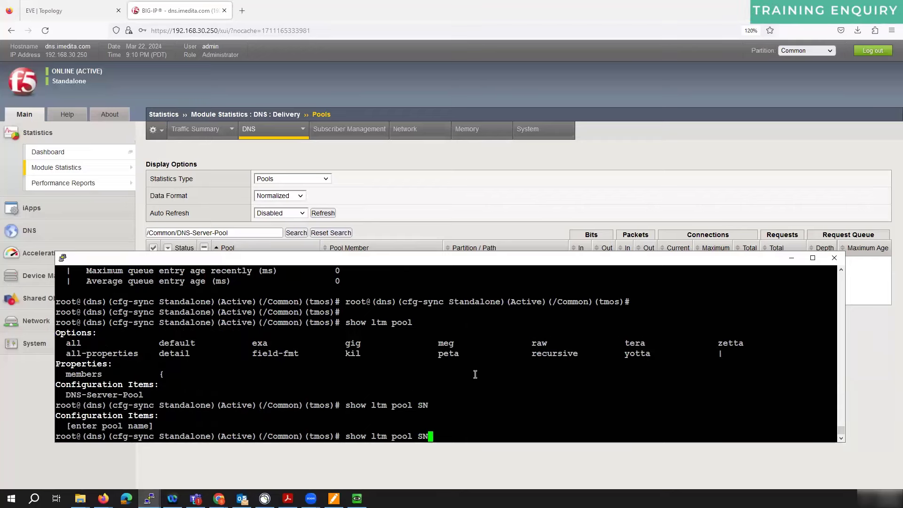
key(BackSpace)
key(BackSpace)
text(DN)
key(Tab)
- Run it with the detail option, showing Server1 192.168.50.10 node traffic in a maximized terminal
text(d)
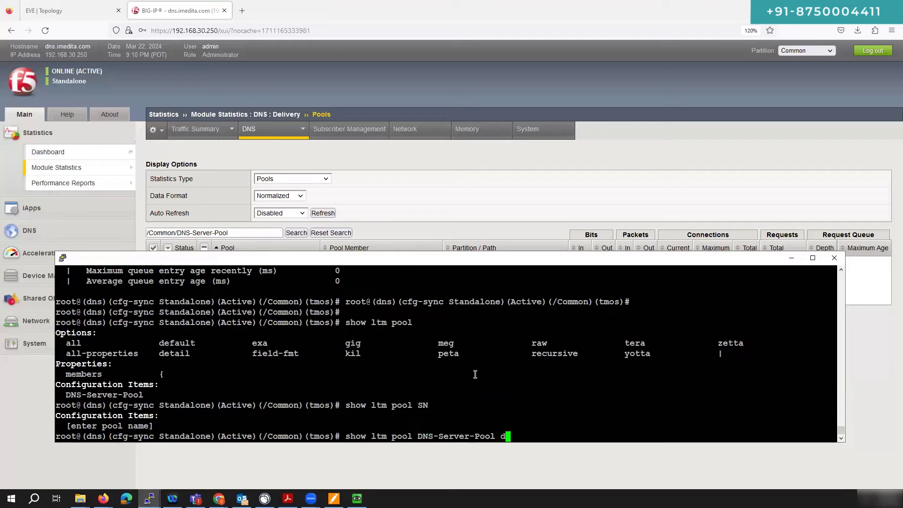
text(e)
key(question)
key(Return)
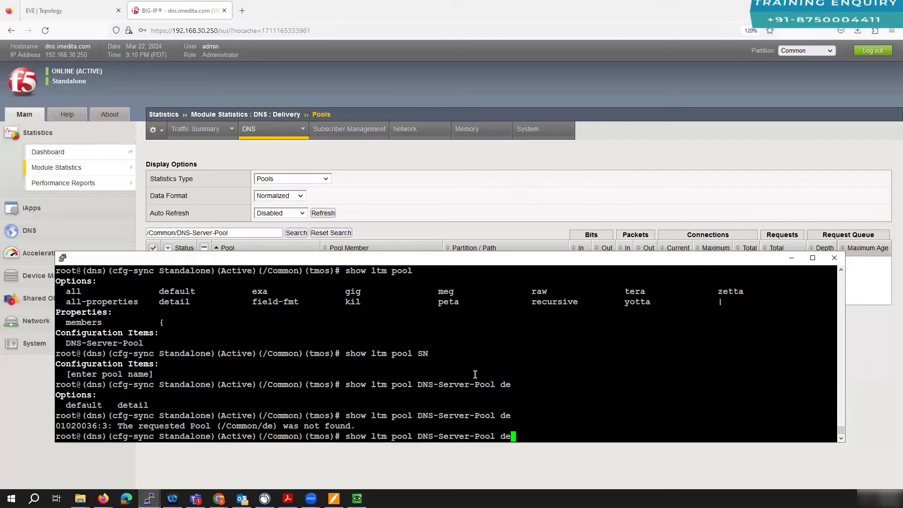
text(t)
key(Tab)
key(Return)
key(Return)
key(Return)
key(Return)
key(Return)
key(Return)
key(Return)
key(Return)
key(Return)
key(Return)
key(Return)
key(Return)
key(Return)
key(Return)
key(Return)
key(Return)
key(Return)
key(Return)
key(Return)
key(Return)
key(Return)
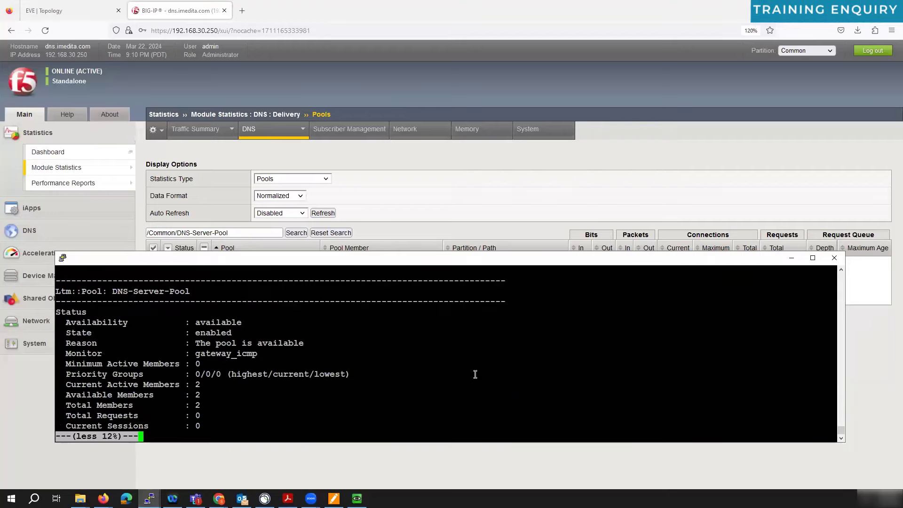
key(Return)
key(Return)
key(Return)
key(Return)
key(Return)
key(Return)
key(Return)
key(Return)
key(Return)
key(Return)
key(Return)
key(Return)
key(Return)
key(Return)
key(Return)
key(Return)
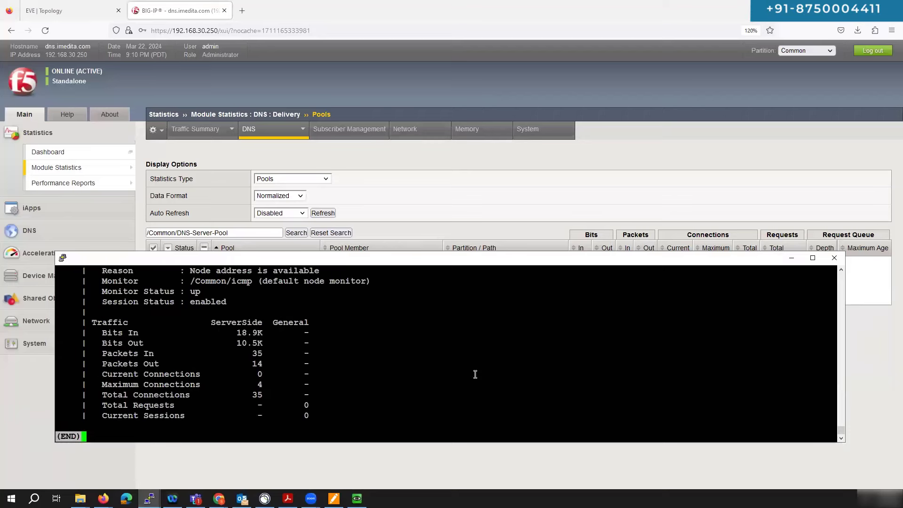
double_click(417, 259)
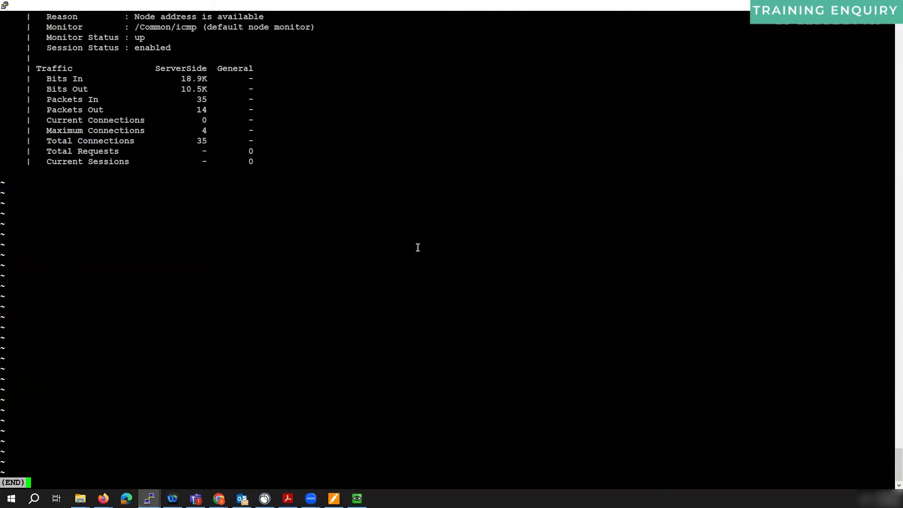
key(q)
scroll(418, 244, up, 15)
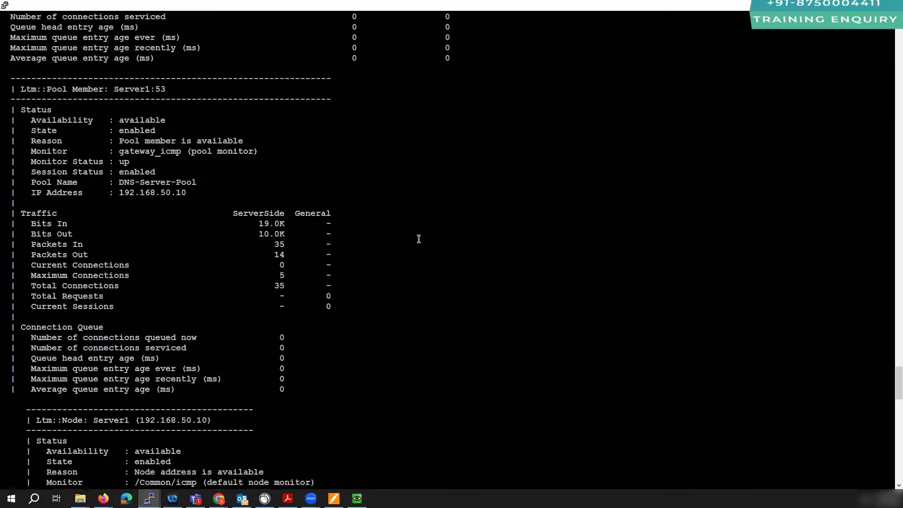
scroll(418, 239, up, 4)
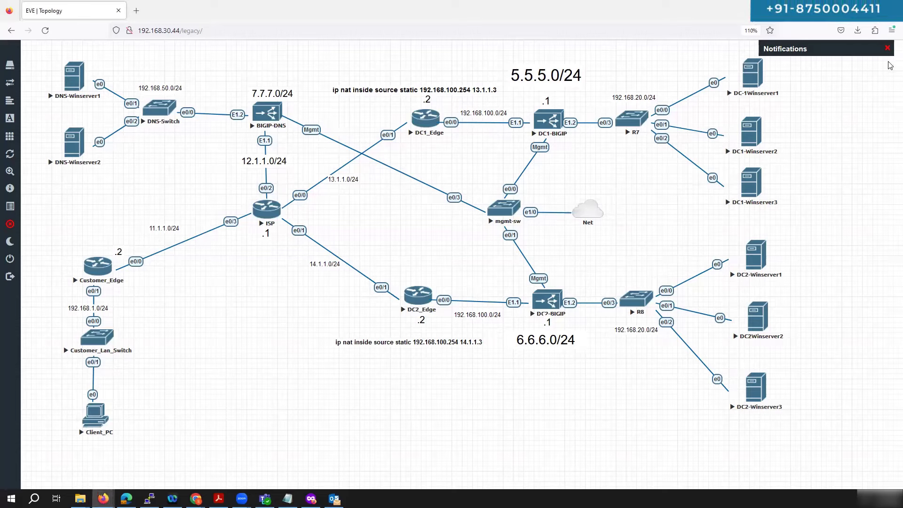
- Close the EVE-NG Notifications panel and box-select the Net cloud in the lab topology
click(887, 47)
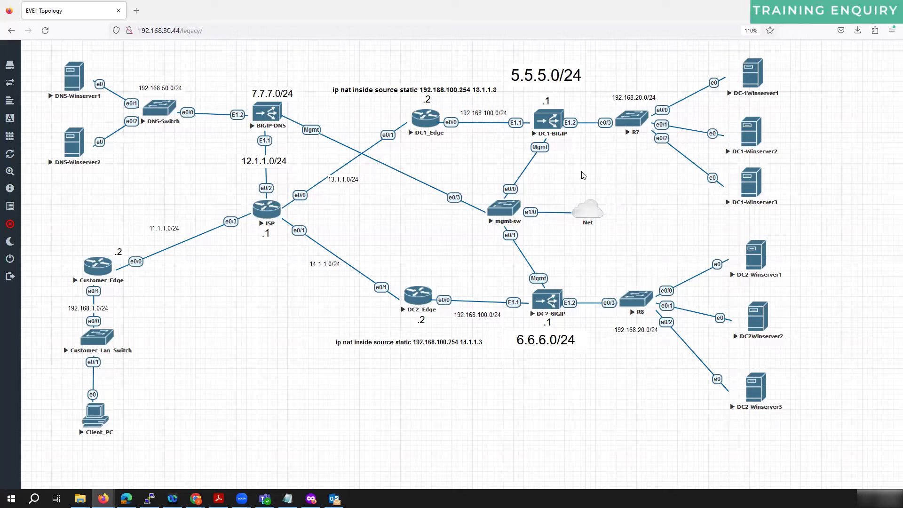
mouse_move(580, 168)
mouse_down()
mouse_move(594, 230)
mouse_move(620, 233)
mouse_up()
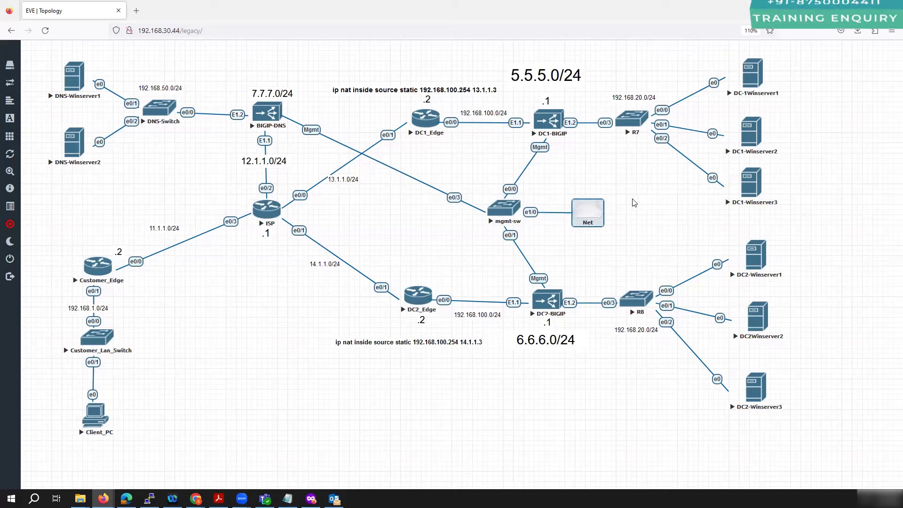
mouse_move(632, 178)
mouse_down()
mouse_move(571, 242)
mouse_move(559, 226)
mouse_up()
drag(549, 183, 624, 261)
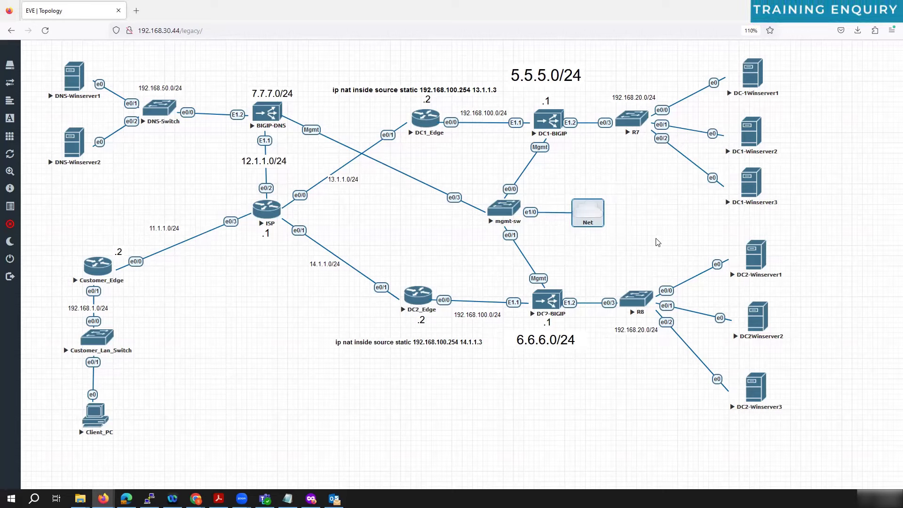